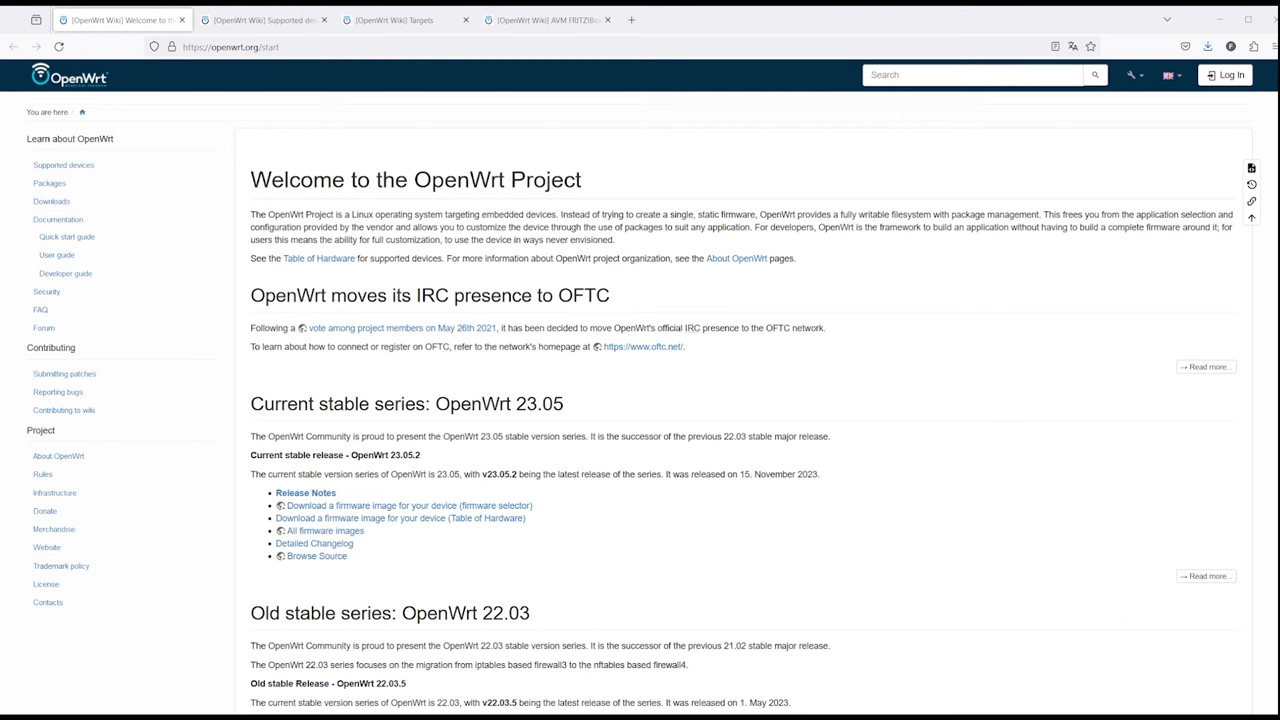
# Open About OpenWrt in a new tab and skim it, then go to Supported devices.
pyautogui.middleClick(58, 456)
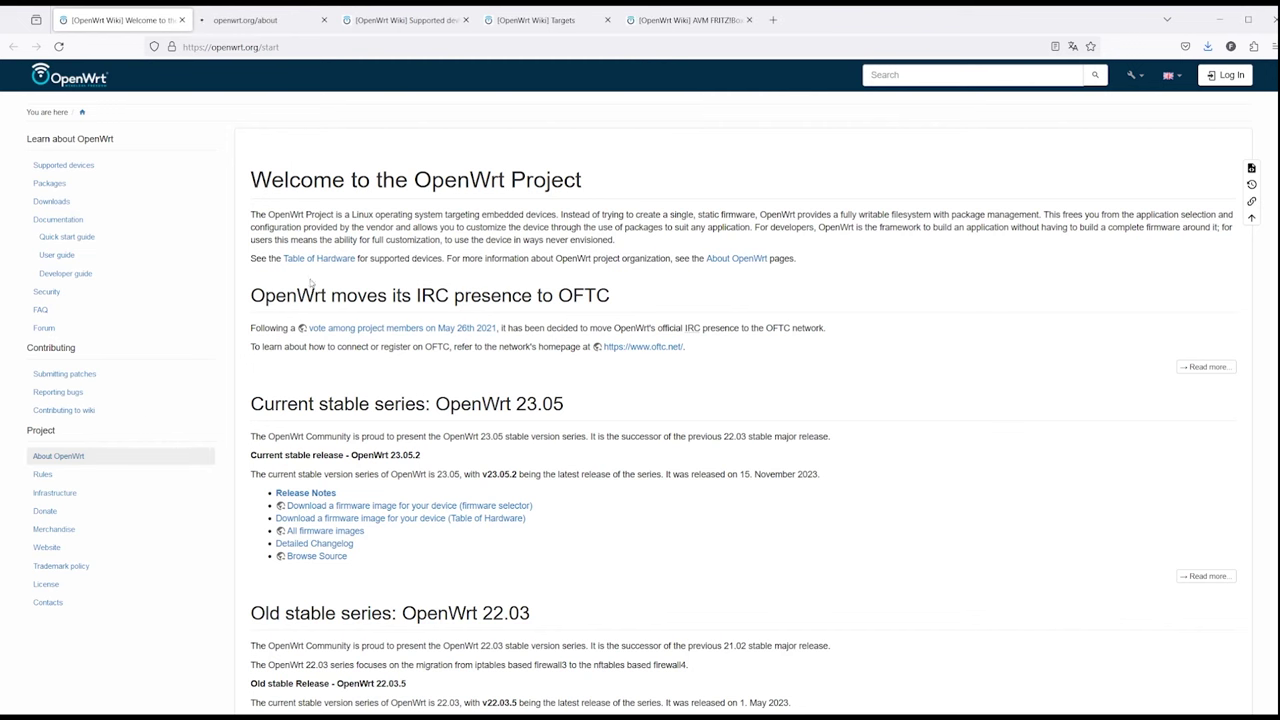
pyautogui.click(285, 30)
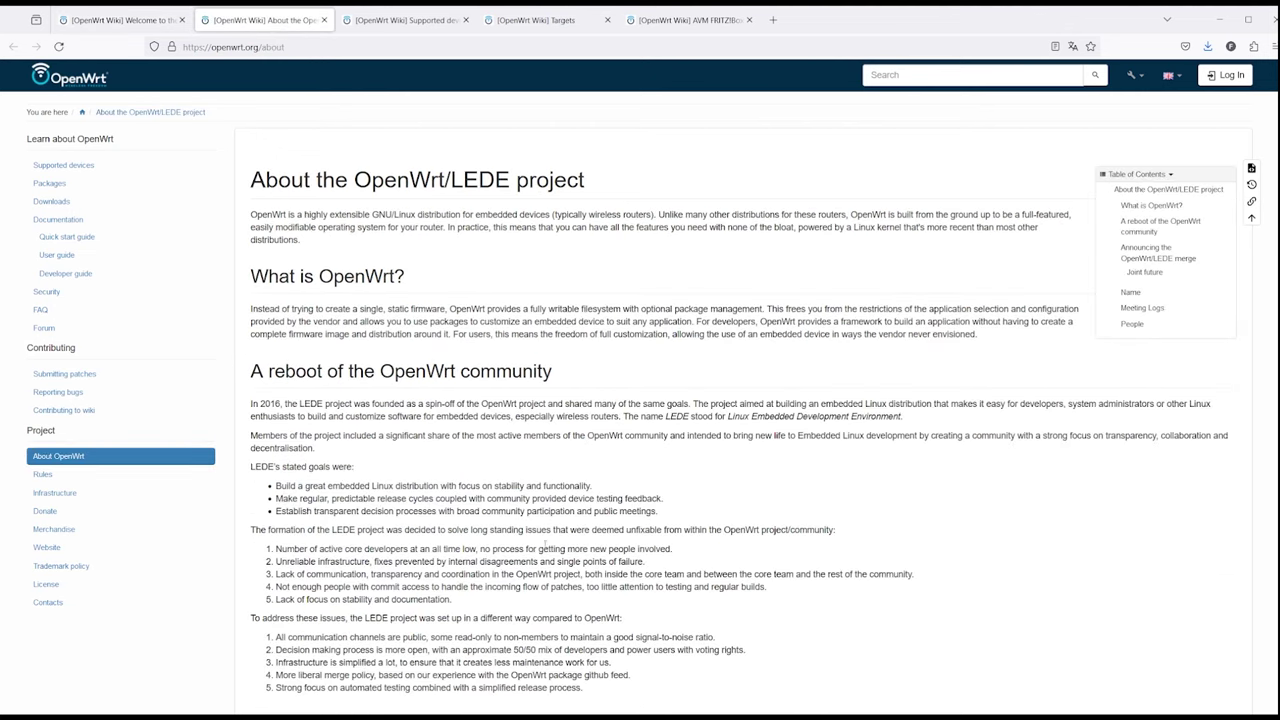
pyautogui.scroll(-5, 549, 308)
pyautogui.scroll(-5, 549, 308)
pyautogui.scroll(-3, 520, 350)
pyautogui.scroll(8, 508, 377)
pyautogui.scroll(6, 520, 528)
pyautogui.click(139, 28)
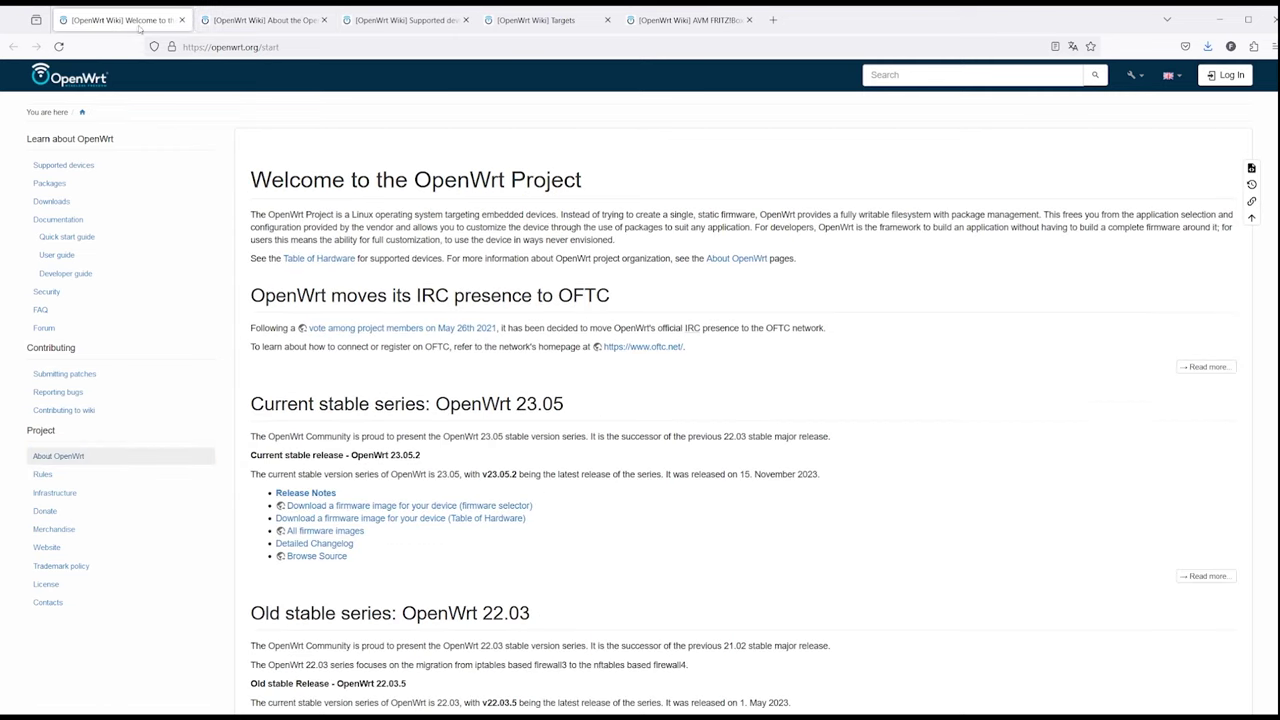
pyautogui.click(413, 19)
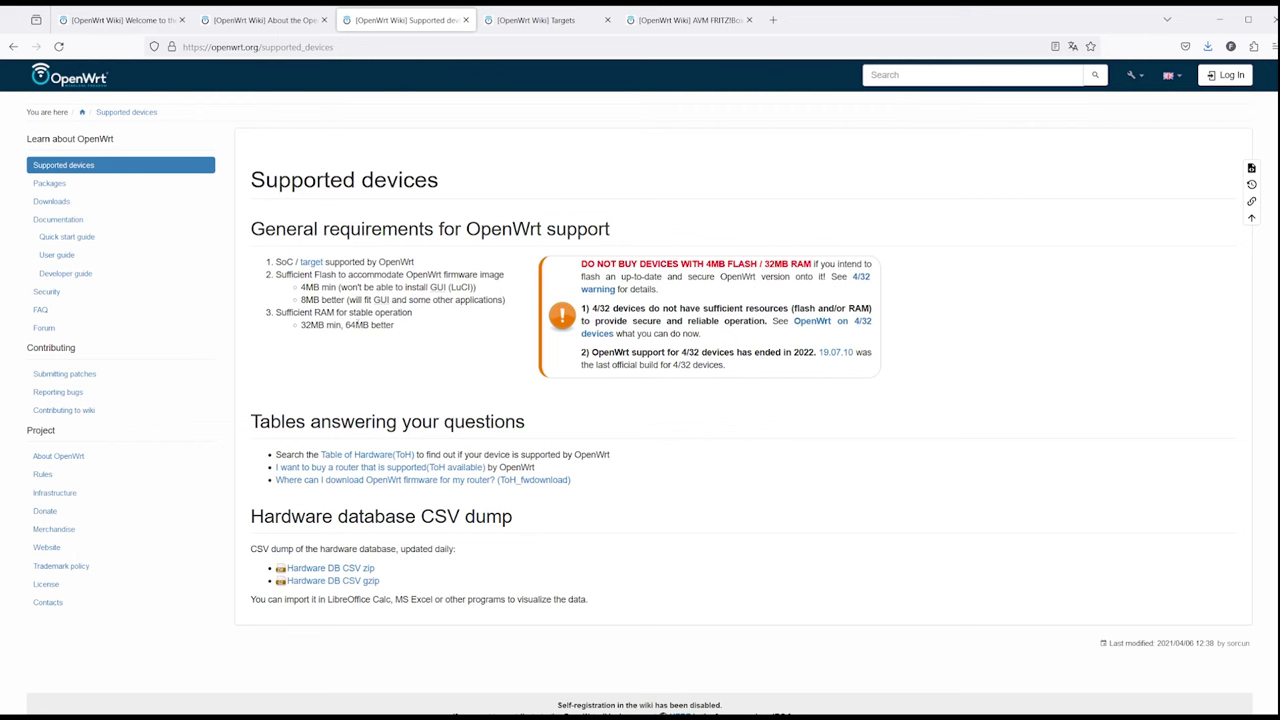
# Highlight the SoC / target line in the general requirements list.
pyautogui.moveTo(275, 262); pyautogui.dragTo(320, 262)
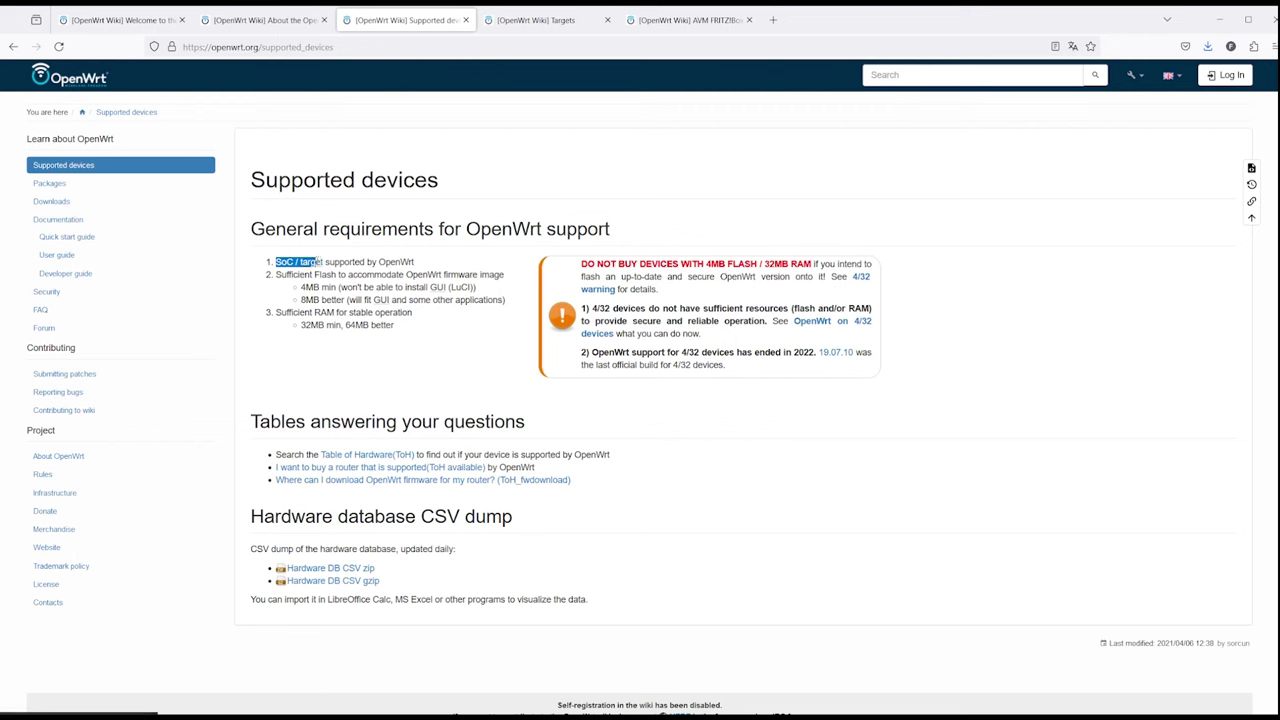
pyautogui.moveTo(320, 262); pyautogui.dragTo(325, 262)
pyautogui.moveTo(325, 262)
pyautogui.mouseDown()
pyautogui.moveTo(415, 268)
pyautogui.moveTo(512, 327)
pyautogui.mouseUp()
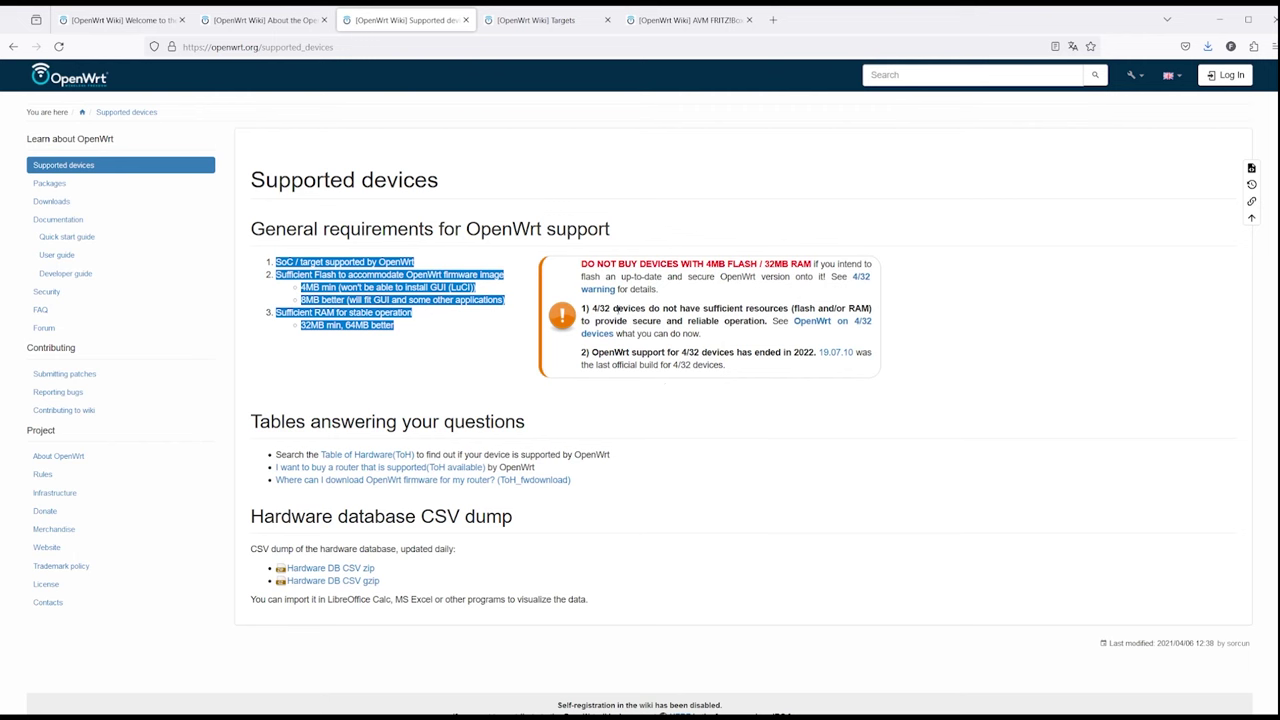
pyautogui.click(394, 338)
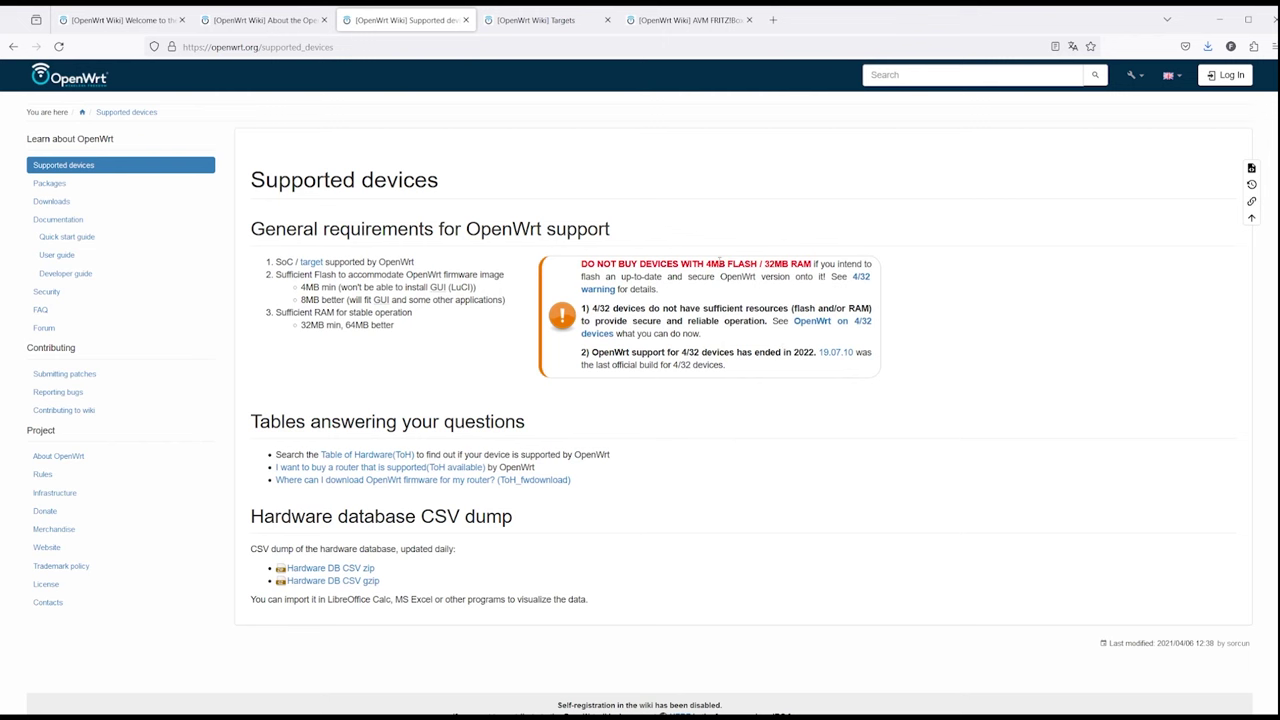
# Highlight the warning against 4MB FLASH / 32MB RAM devices, then go to Targets.
pyautogui.moveTo(724, 264); pyautogui.dragTo(812, 264)
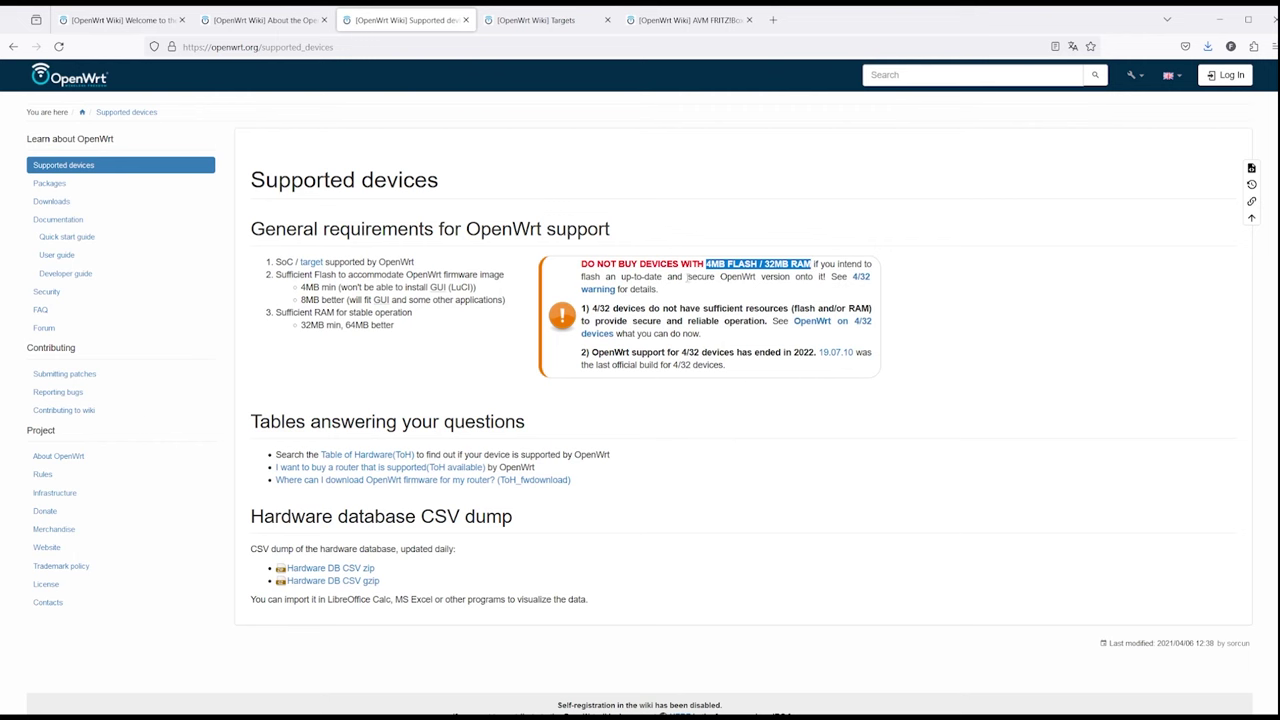
pyautogui.moveTo(689, 277); pyautogui.dragTo(728, 277)
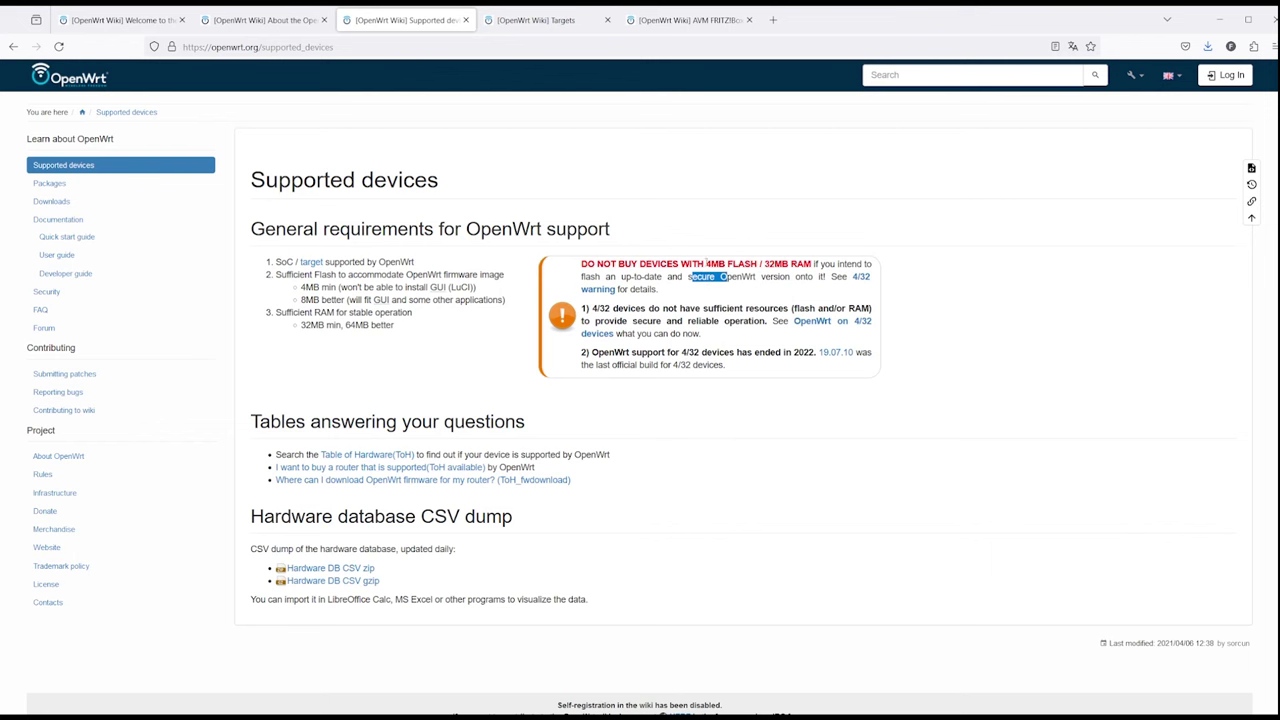
pyautogui.moveTo(706, 263); pyautogui.dragTo(819, 264)
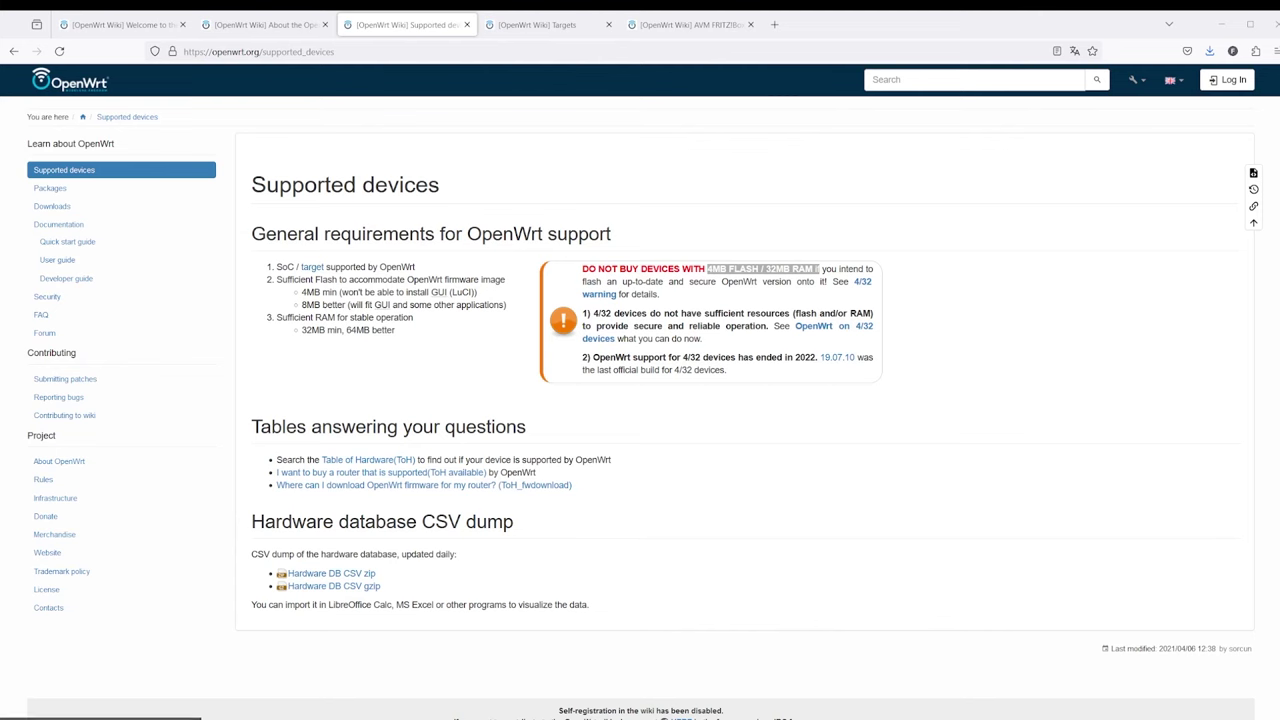
pyautogui.click(537, 24)
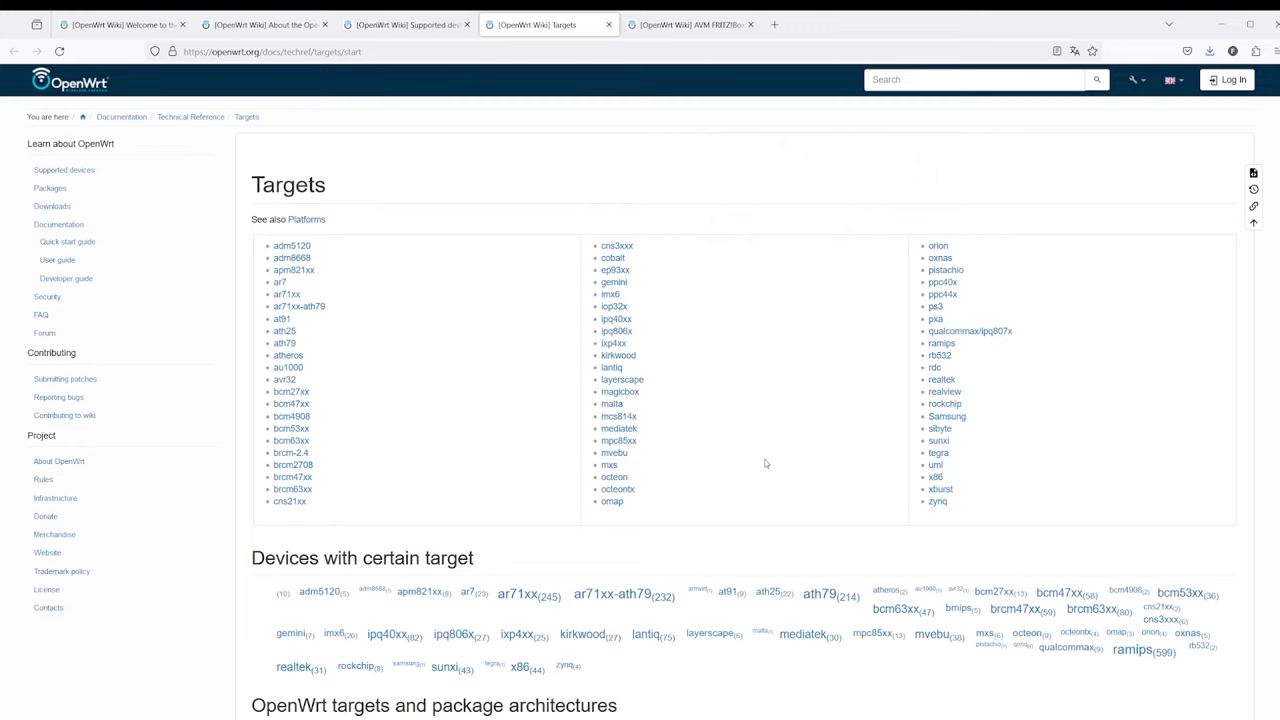
# Scroll the targets and package architectures table, then switch to the FRITZ!Box 7520 / 7530 page.
pyautogui.scroll(-5, 765, 463)
pyautogui.scroll(-5, 740, 450)
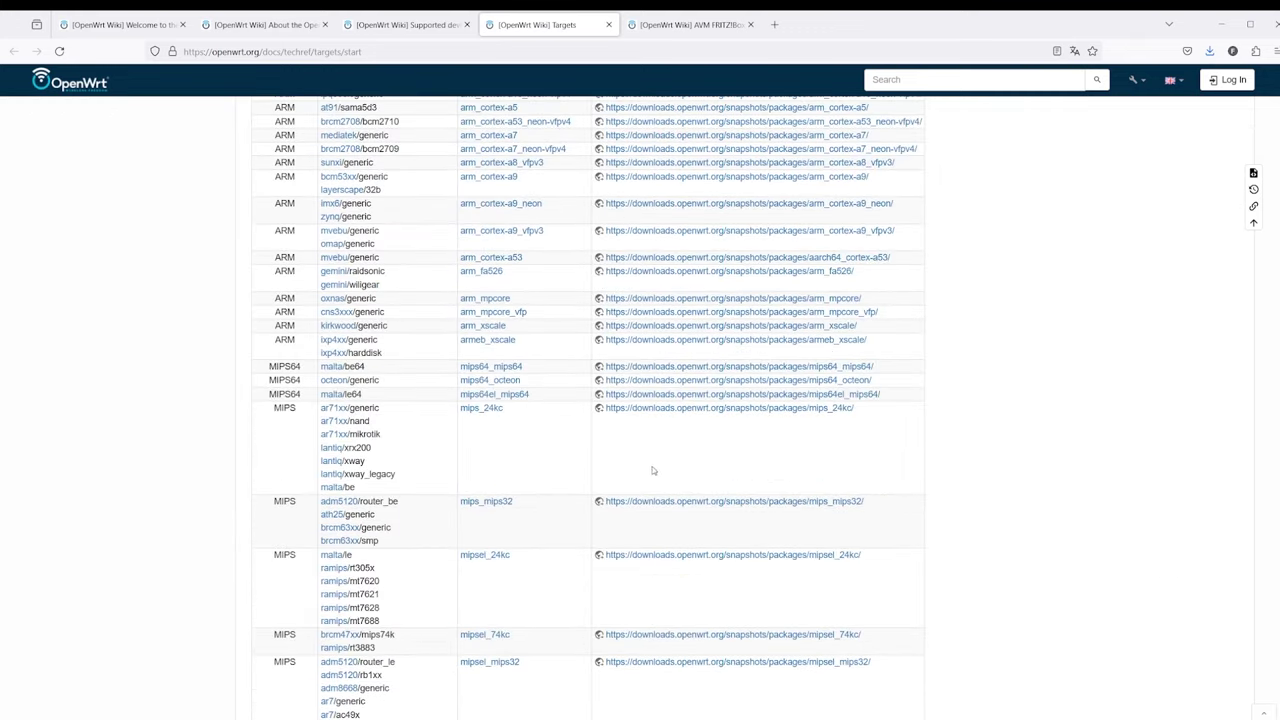
pyautogui.scroll(-5, 640, 460)
pyautogui.scroll(5, 600, 440)
pyautogui.scroll(4, 580, 425)
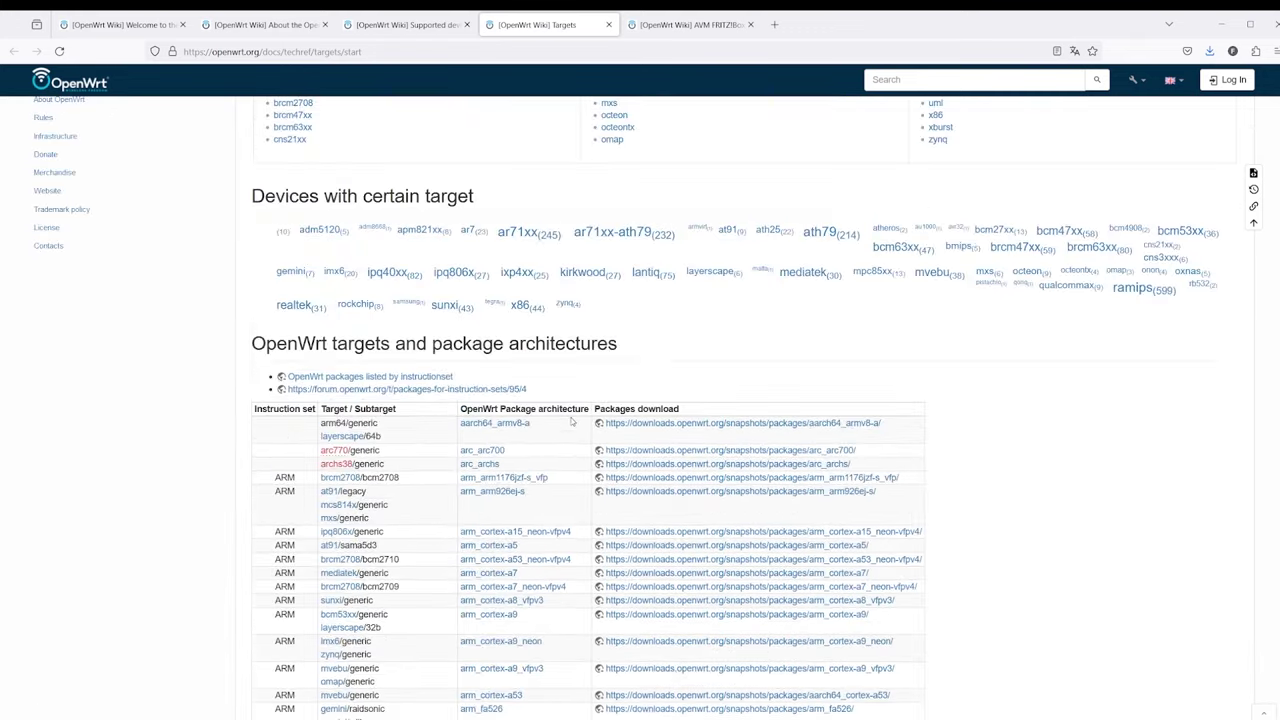
pyautogui.click(688, 24)
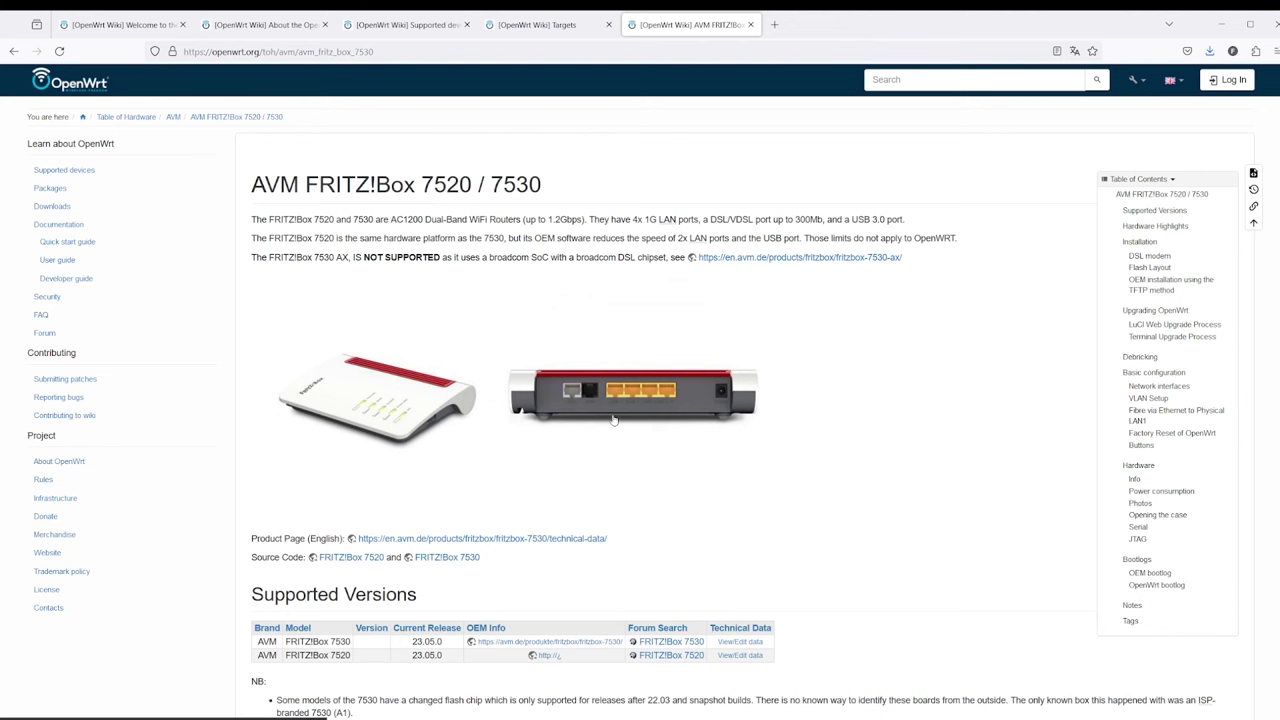
# Highlight the FRITZ!Box title, Supported Versions table and the 23.05.0 current release.
pyautogui.moveTo(248, 182); pyautogui.dragTo(572, 205)
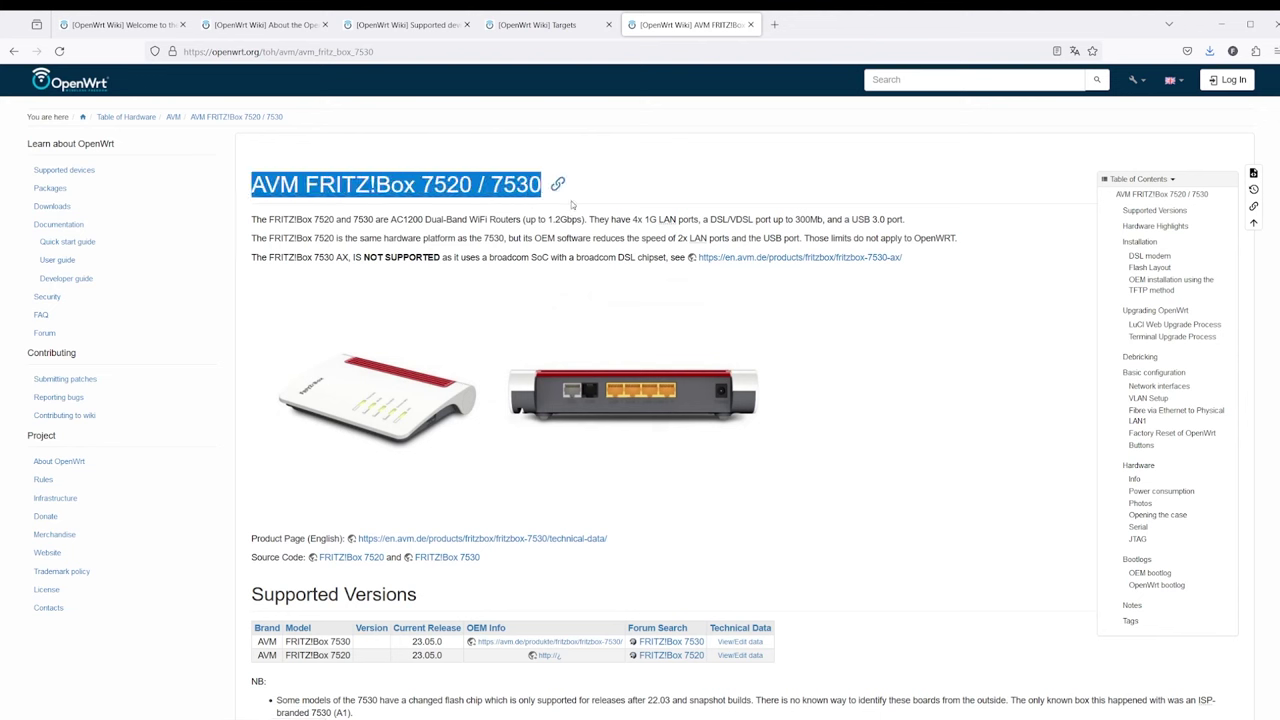
pyautogui.click(568, 238)
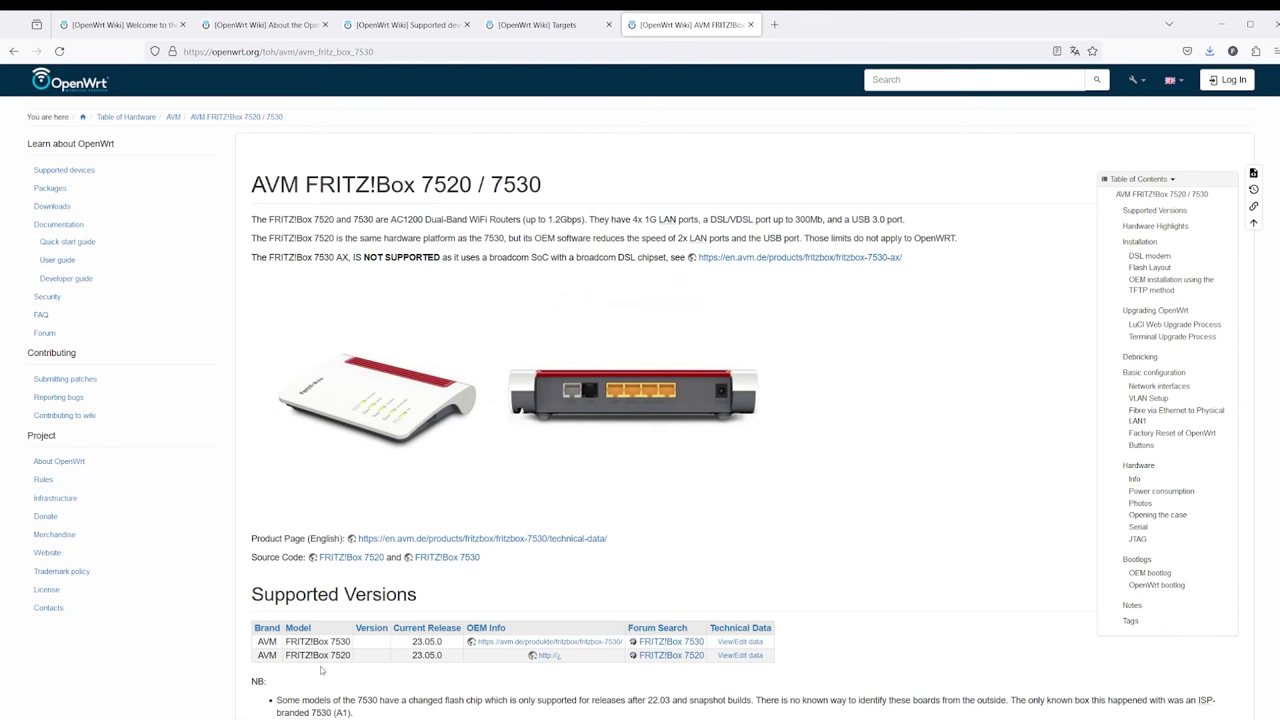
pyautogui.moveTo(250, 593); pyautogui.dragTo(896, 651)
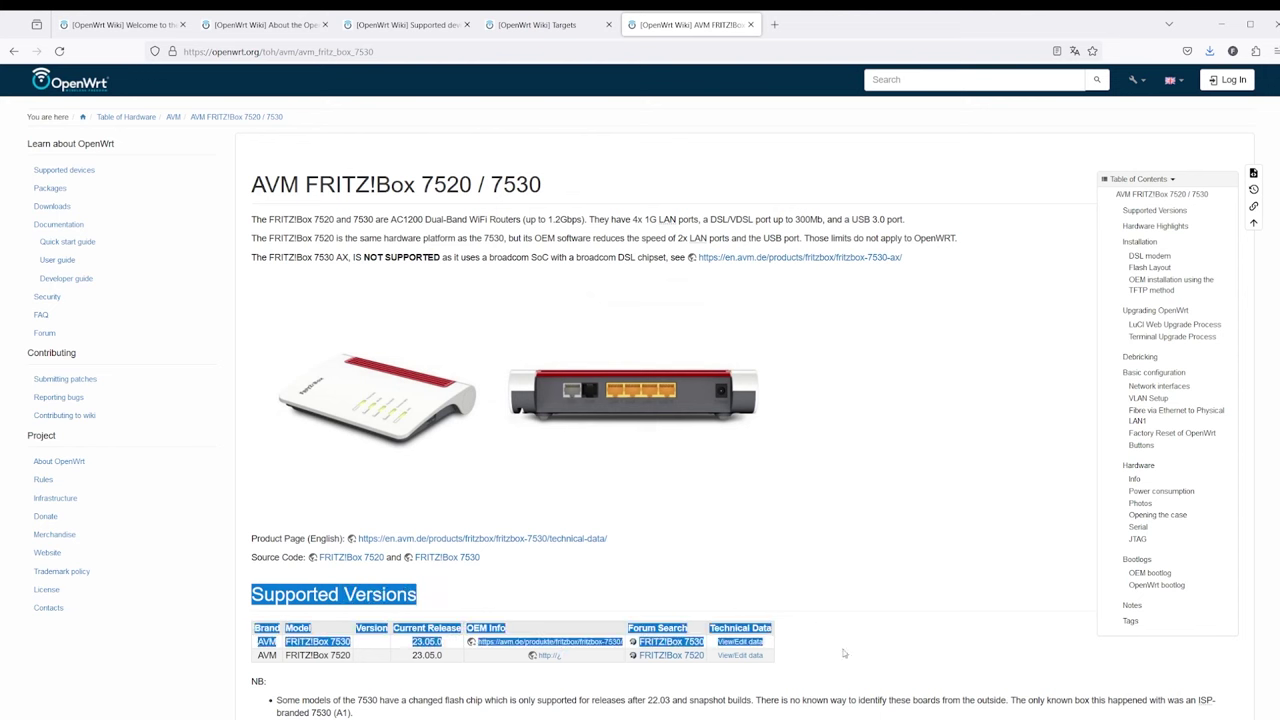
pyautogui.click(896, 651)
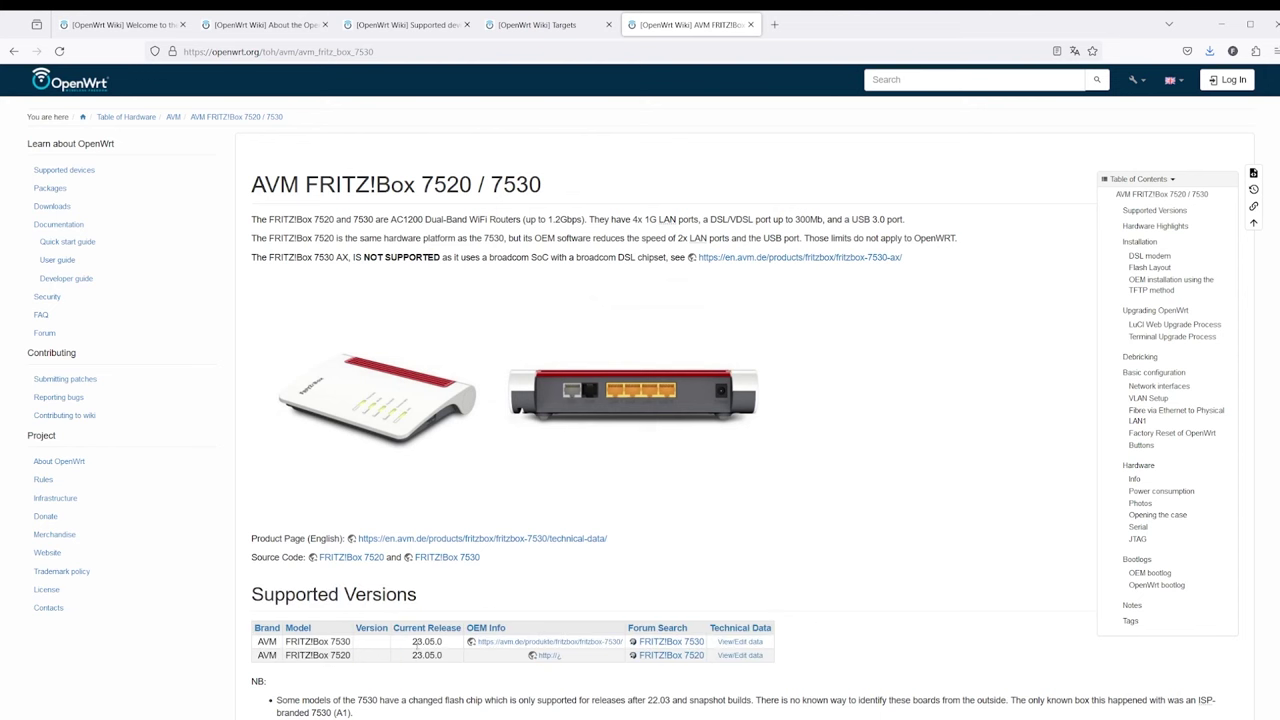
pyautogui.doubleClick(411, 645)
# Highlight the intro lines and router images, then return to the Targets page.
pyautogui.moveTo(250, 192)
pyautogui.mouseDown()
pyautogui.moveTo(834, 257)
pyautogui.moveTo(908, 277)
pyautogui.mouseUp()
pyautogui.click(933, 615)
pyautogui.moveTo(265, 184)
pyautogui.mouseDown()
pyautogui.moveTo(834, 521)
pyautogui.moveTo(898, 651)
pyautogui.mouseUp()
pyautogui.scroll(-4, 898, 651)
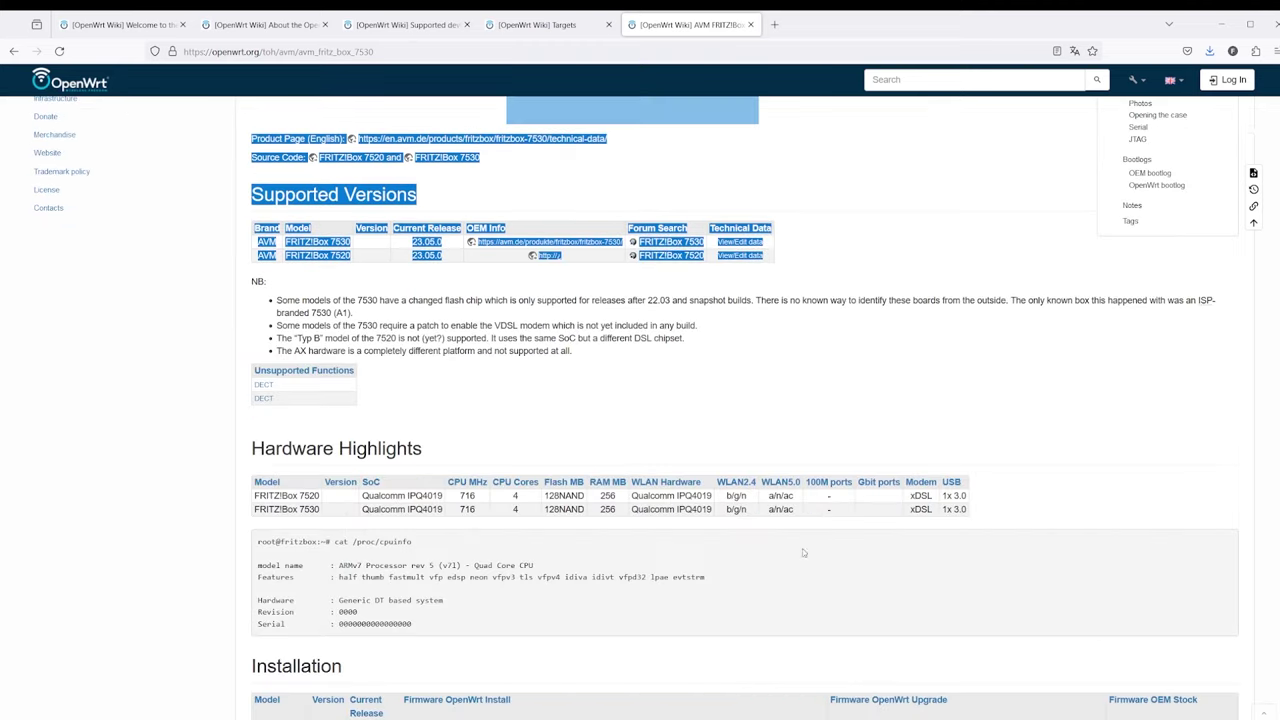
pyautogui.click(537, 24)
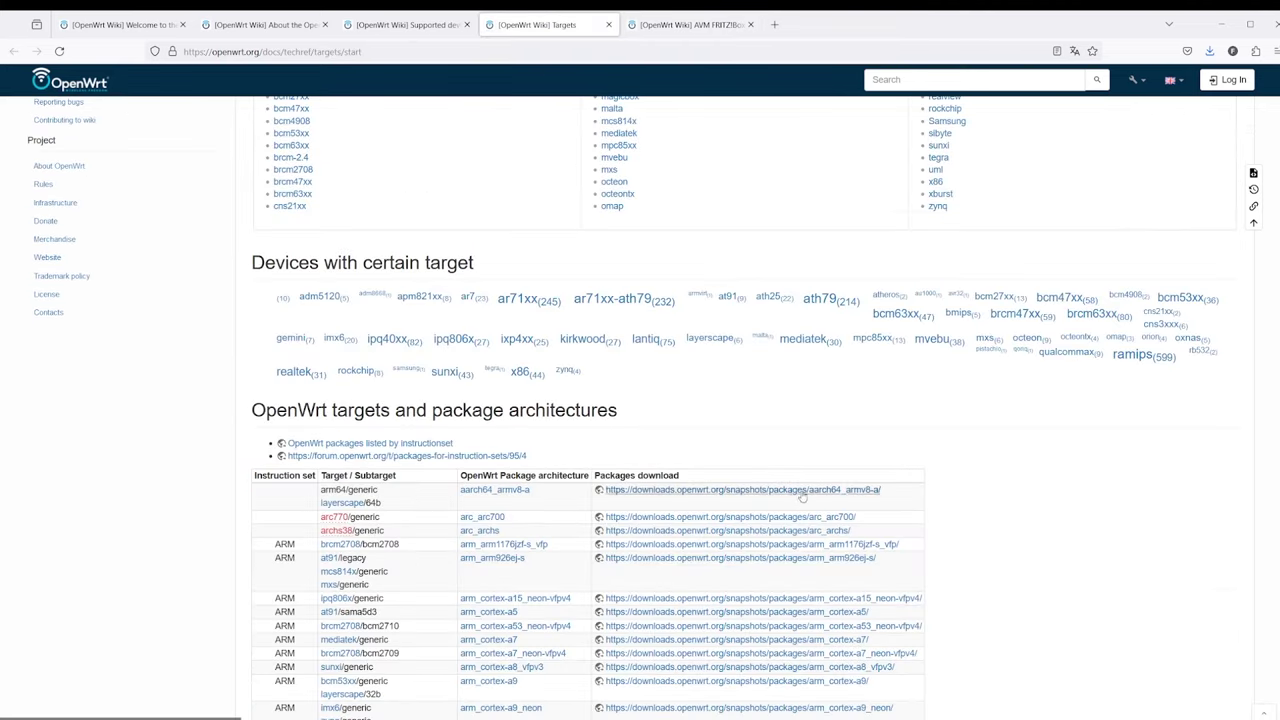
# Select the Targets page text and scroll through the package architectures table.
pyautogui.scroll(3, 649, 395)
pyautogui.moveTo(245, 196); pyautogui.dragTo(1032, 528)
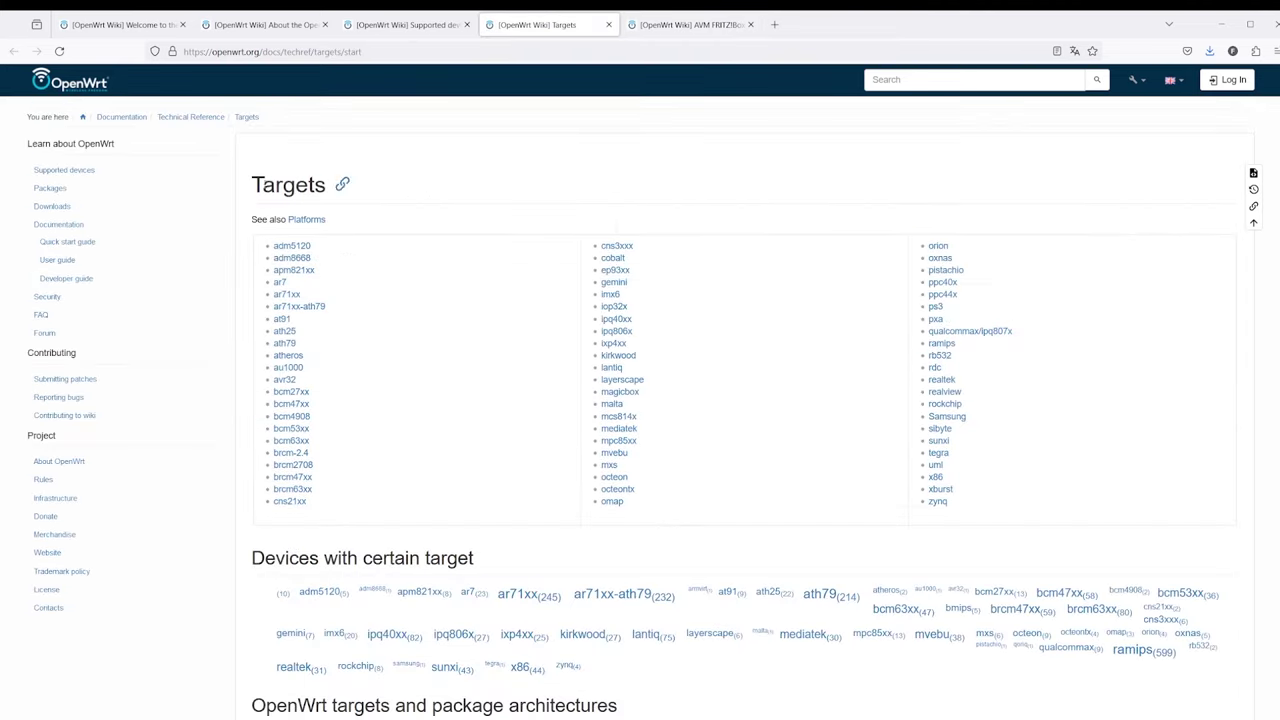
pyautogui.scroll(-5, 1033, 532)
pyautogui.scroll(-3, 928, 578)
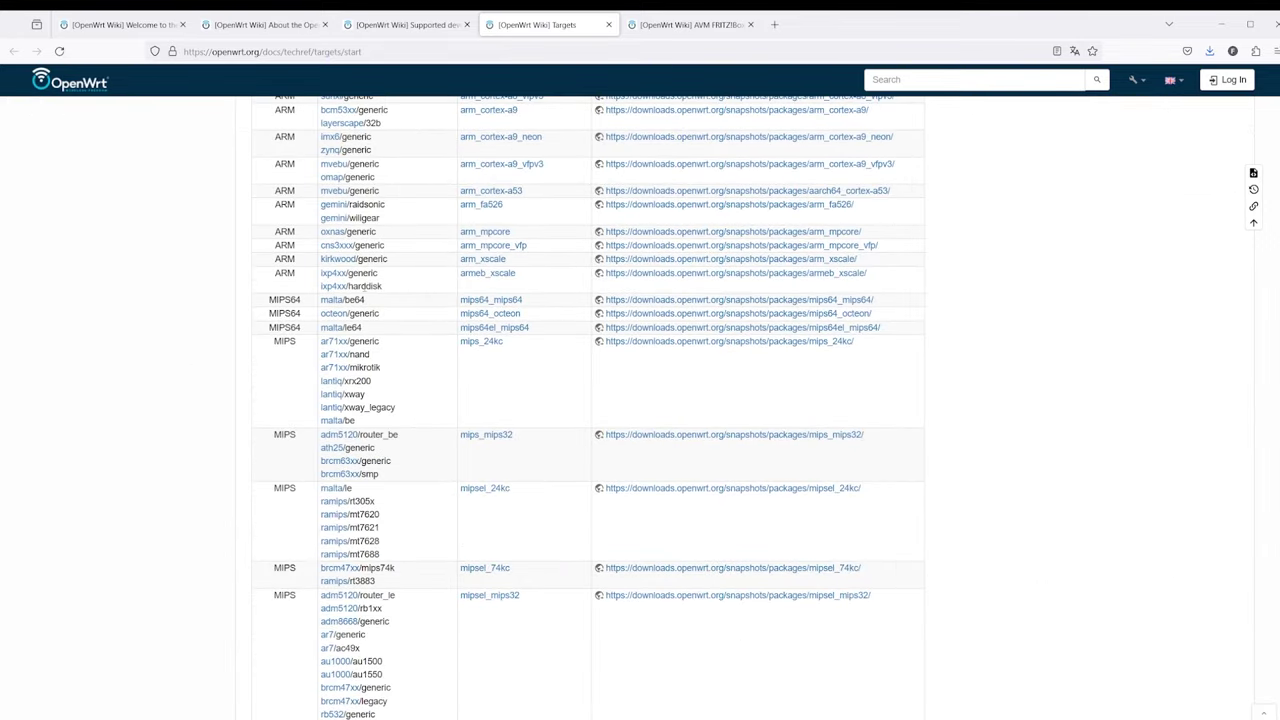
pyautogui.scroll(-3, 512, 480)
pyautogui.scroll(4, 518, 472)
pyautogui.scroll(4, 518, 472)
pyautogui.scroll(3, 518, 472)
# Switch to the FRITZ!Box 7520 / 7530 page and highlight its intro text.
pyautogui.hotkey('ctrl', 'Tab')
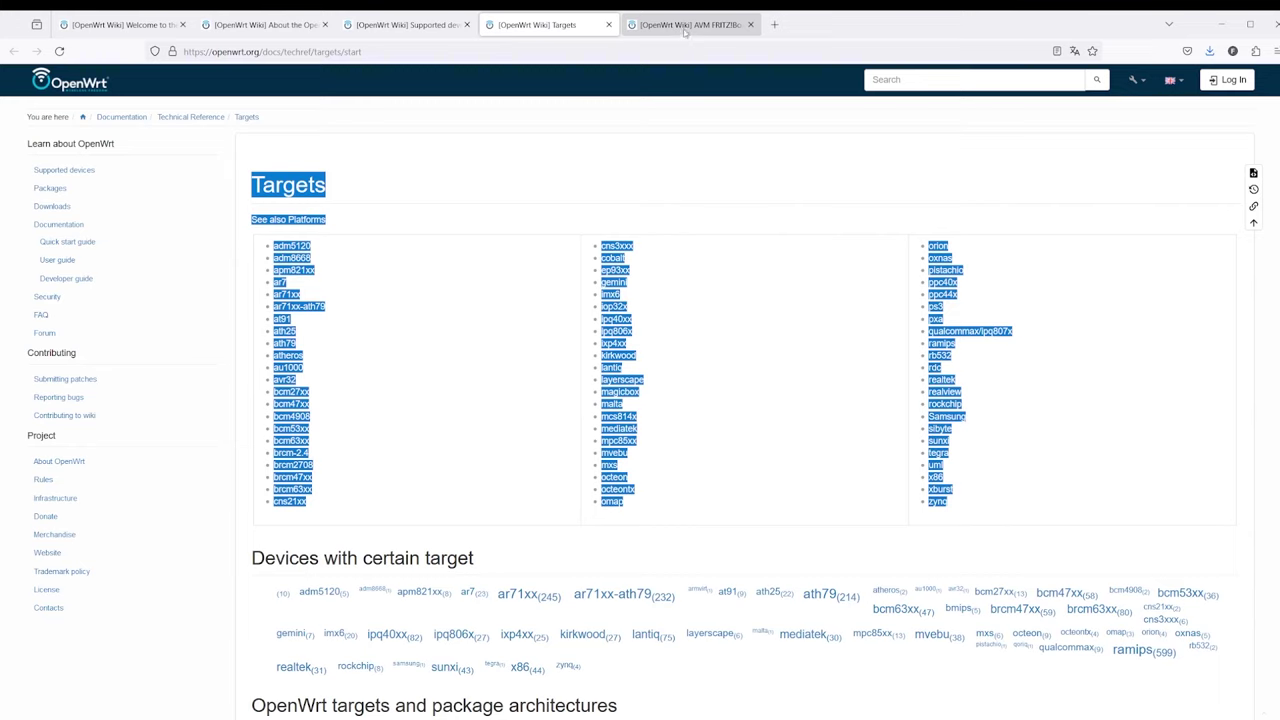
pyautogui.scroll(4, 560, 428)
pyautogui.click(499, 314)
pyautogui.moveTo(251, 182); pyautogui.dragTo(972, 271)
pyautogui.click(890, 570)
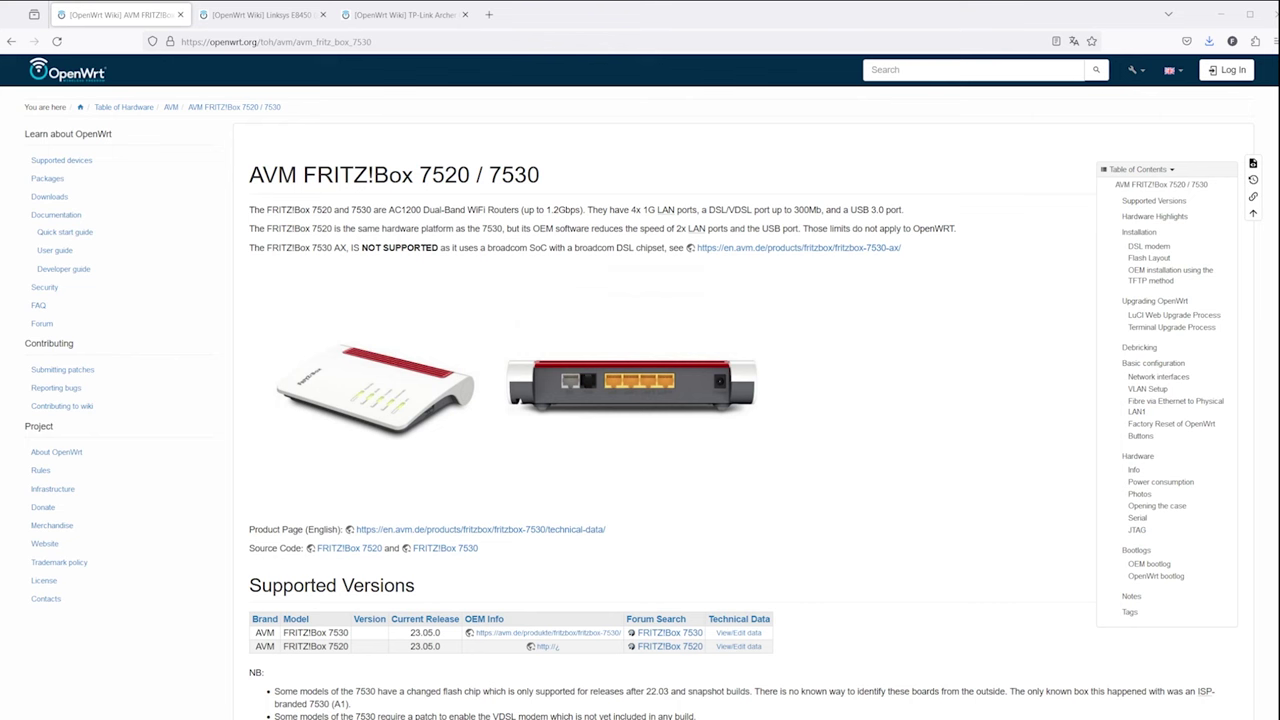
# Highlight the FRITZ!Box title, intro text and the four NB note lines.
pyautogui.moveTo(249, 175)
pyautogui.mouseDown()
pyautogui.moveTo(481, 164)
pyautogui.moveTo(941, 250)
pyautogui.mouseUp()
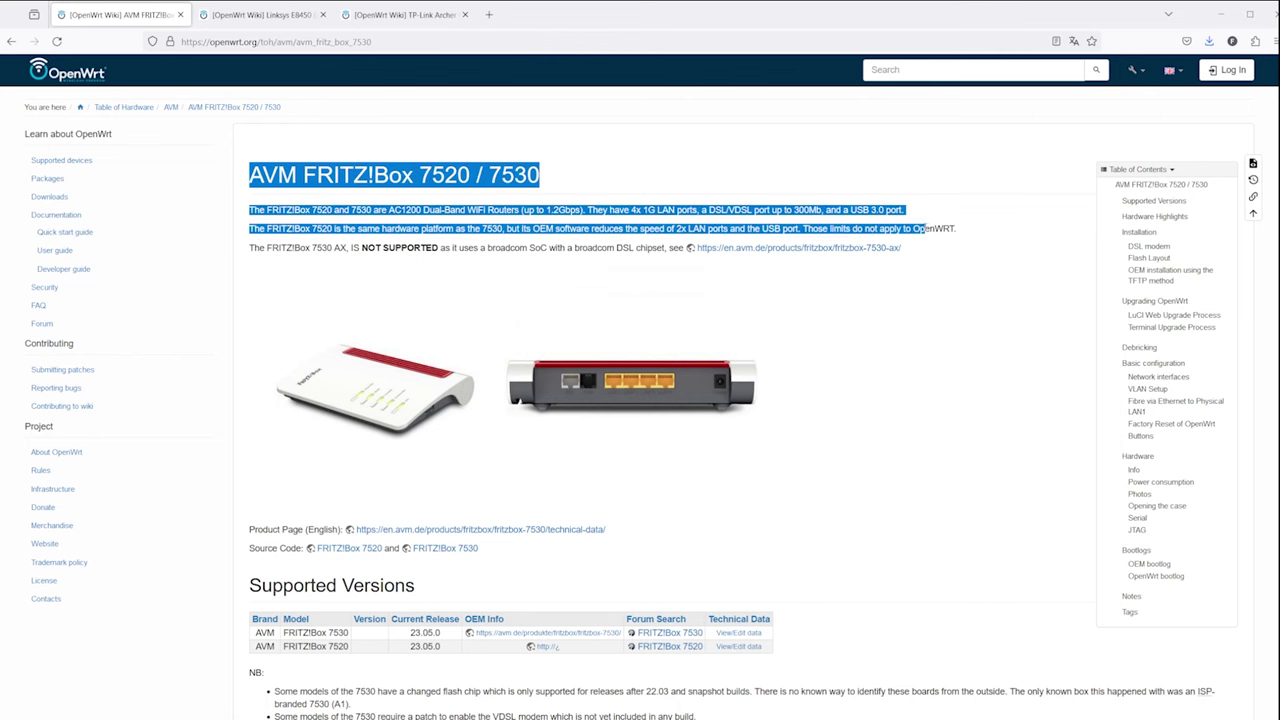
pyautogui.click(968, 585)
pyautogui.scroll(-5, 968, 585)
pyautogui.moveTo(692, 334); pyautogui.dragTo(356, 278)
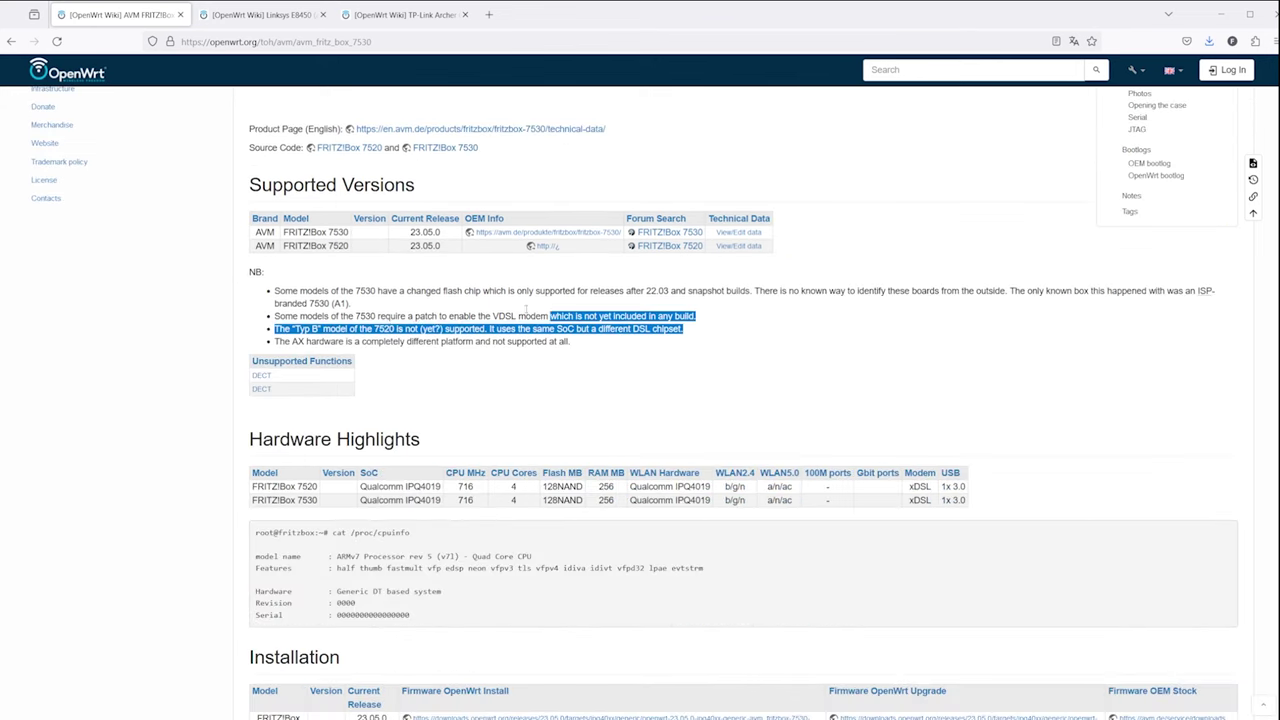
pyautogui.click(595, 349)
pyautogui.moveTo(595, 349); pyautogui.dragTo(263, 296)
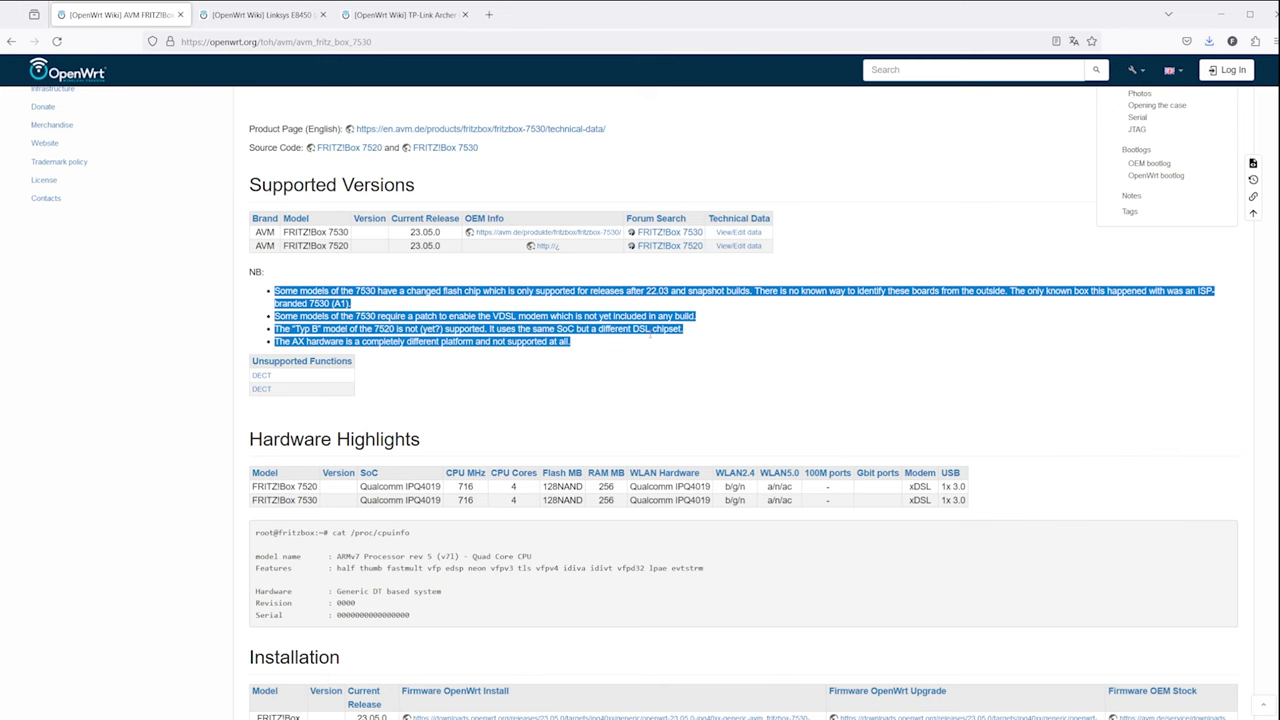
pyautogui.click(629, 352)
# Read through the Installation instructions, highlighting the heading and U-Boot steps.
pyautogui.scroll(-4, 626, 344)
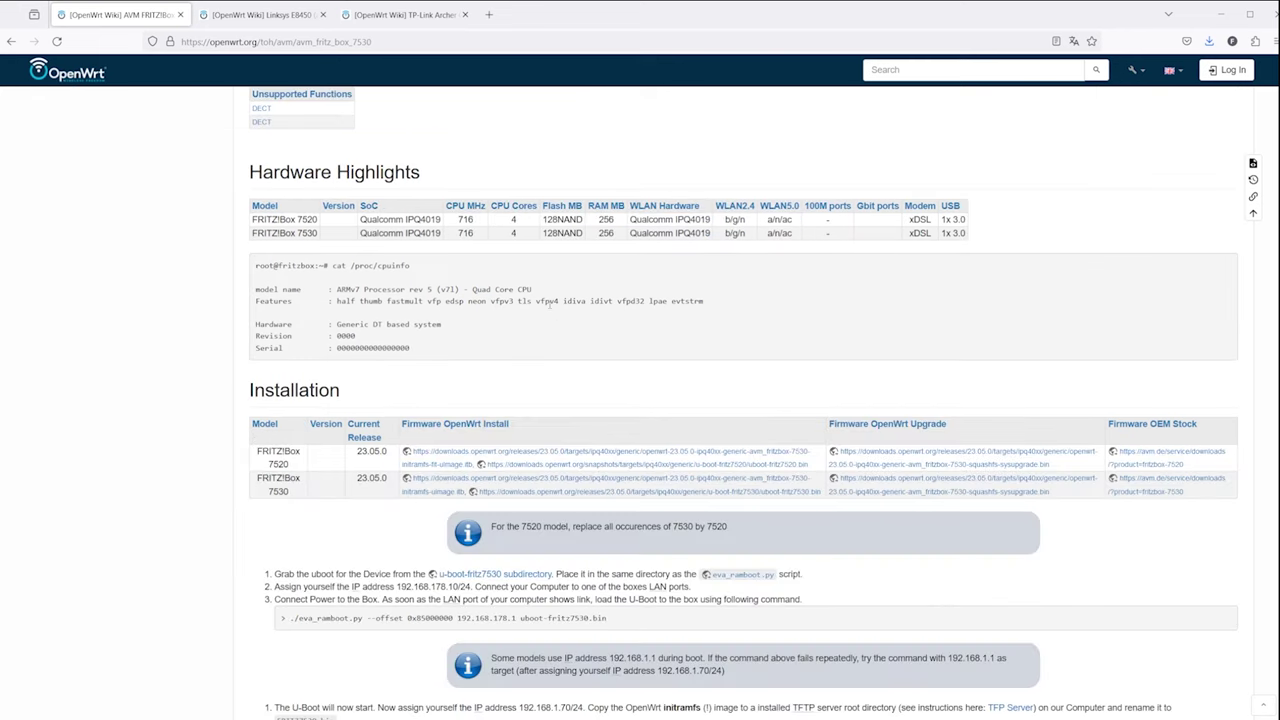
pyautogui.scroll(10, 386, 101)
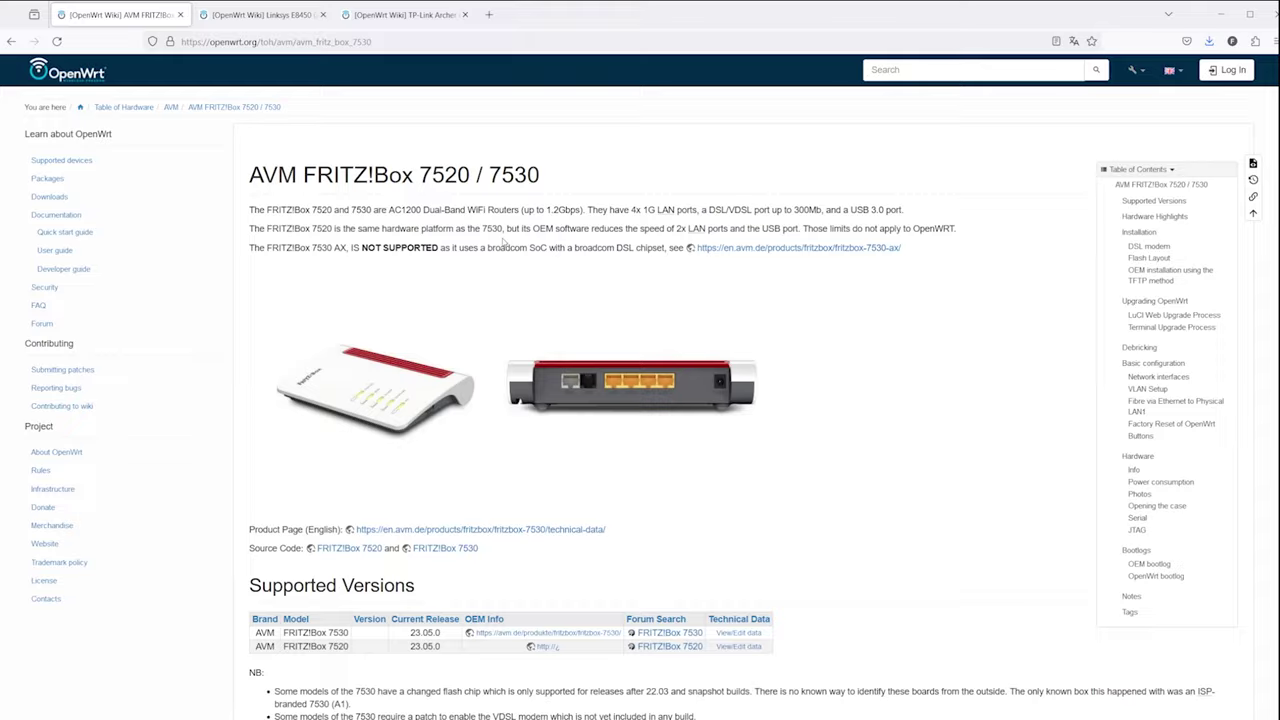
pyautogui.scroll(-5, 500, 220)
pyautogui.scroll(-3, 533, 286)
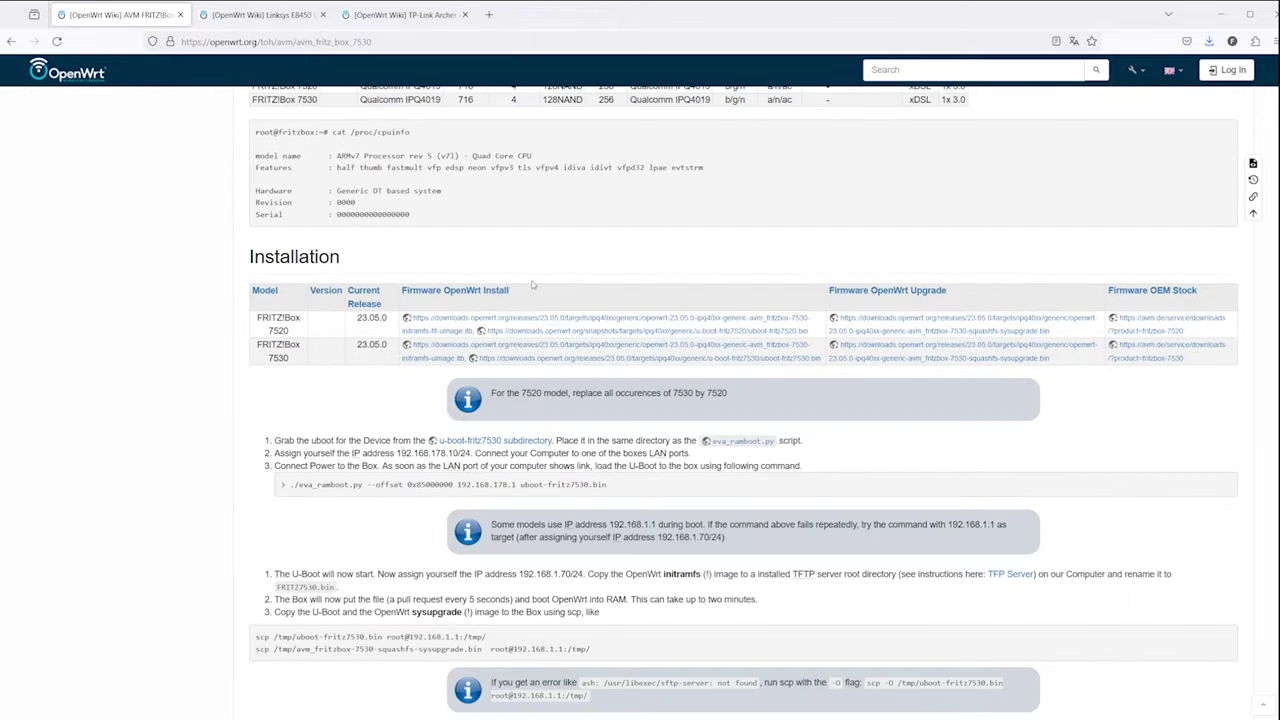
pyautogui.scroll(-2, 533, 286)
pyautogui.scroll(1, 533, 286)
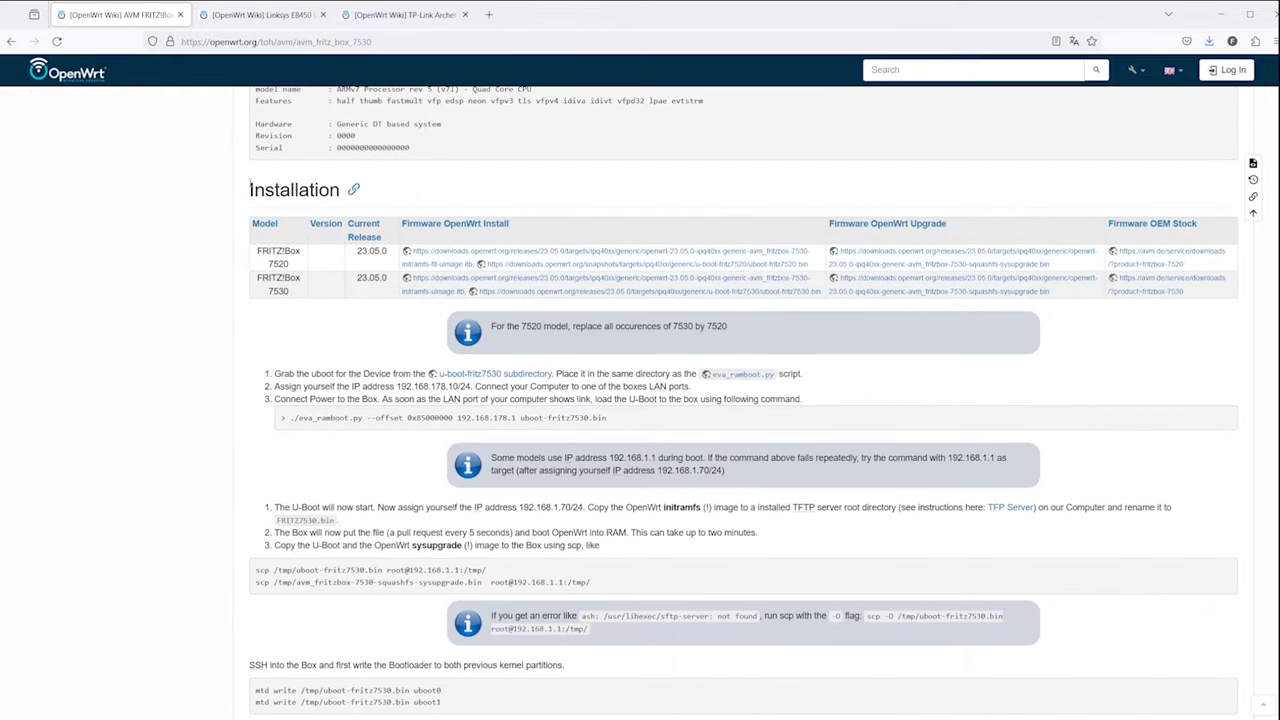
pyautogui.moveTo(250, 190)
pyautogui.mouseDown()
pyautogui.moveTo(745, 452)
pyautogui.moveTo(669, 534)
pyautogui.mouseUp()
pyautogui.scroll(-6, 745, 452)
pyautogui.scroll(-3, 666, 531)
pyautogui.scroll(2, 666, 531)
pyautogui.scroll(10, 669, 534)
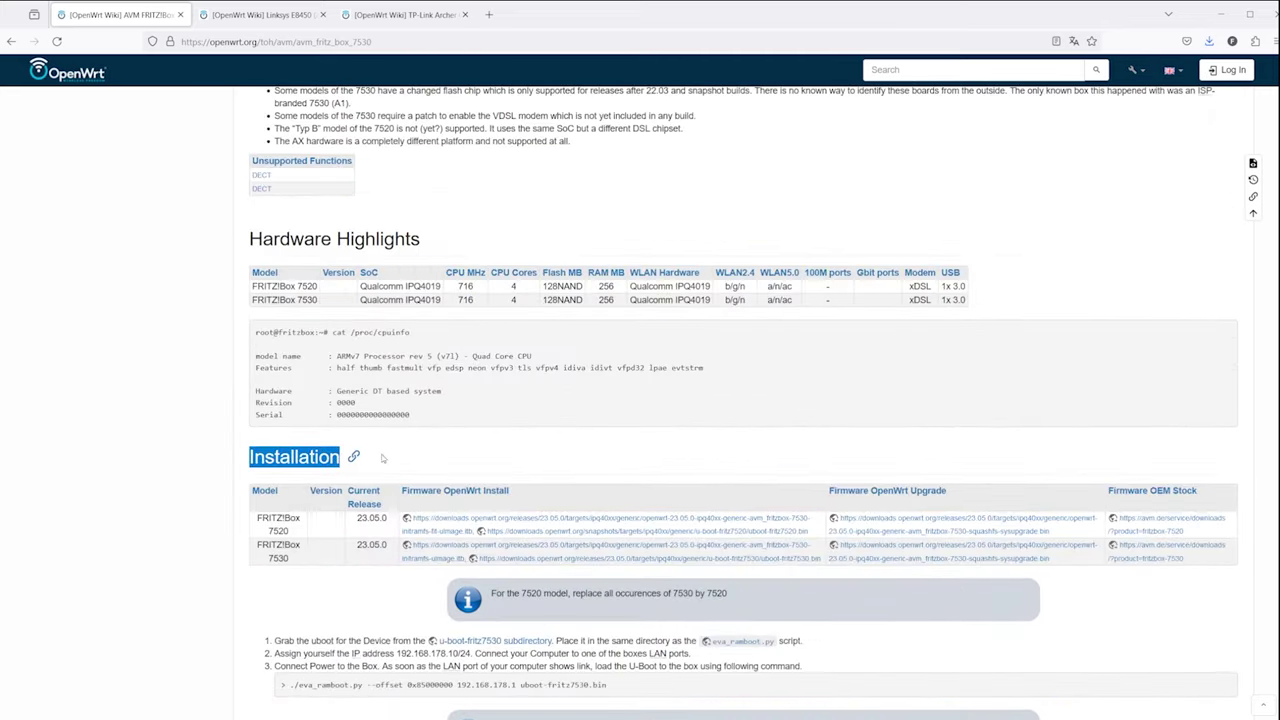
pyautogui.moveTo(669, 534)
pyautogui.mouseDown()
pyautogui.moveTo(419, 466)
pyautogui.moveTo(524, 336)
pyautogui.mouseUp()
pyautogui.scroll(-3, 548, 333)
pyautogui.scroll(2, 524, 336)
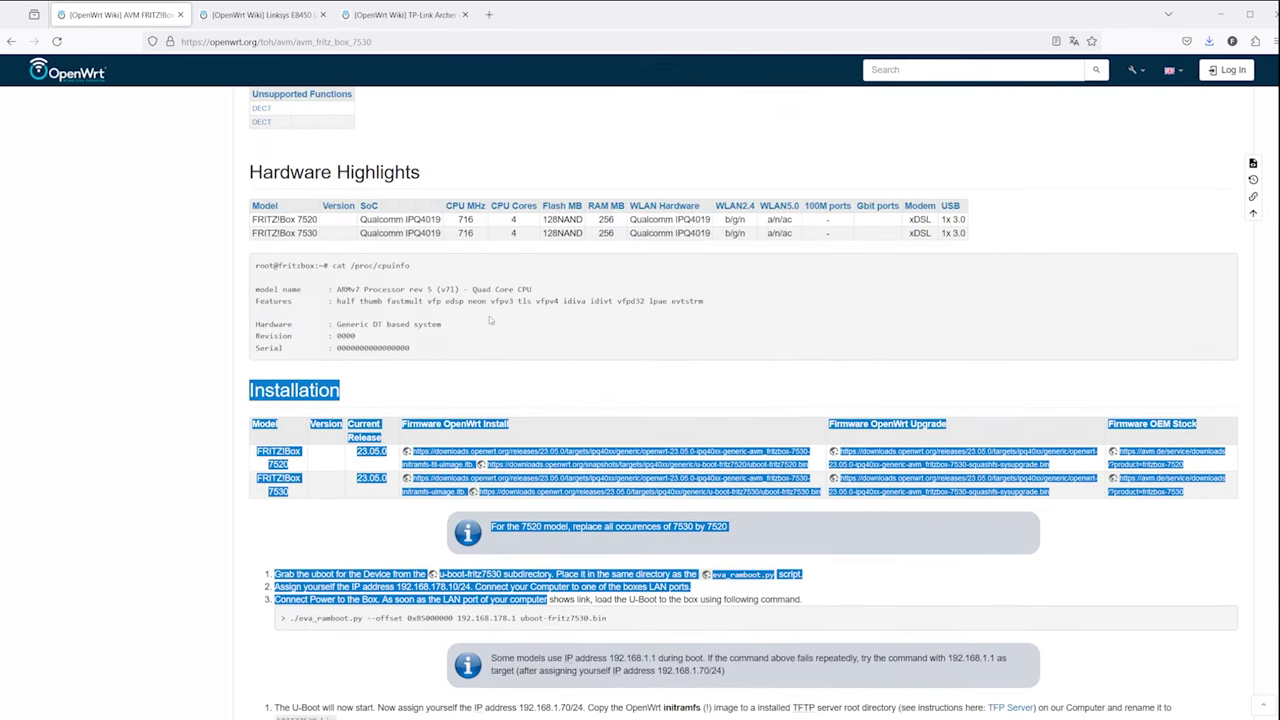
pyautogui.click(447, 338)
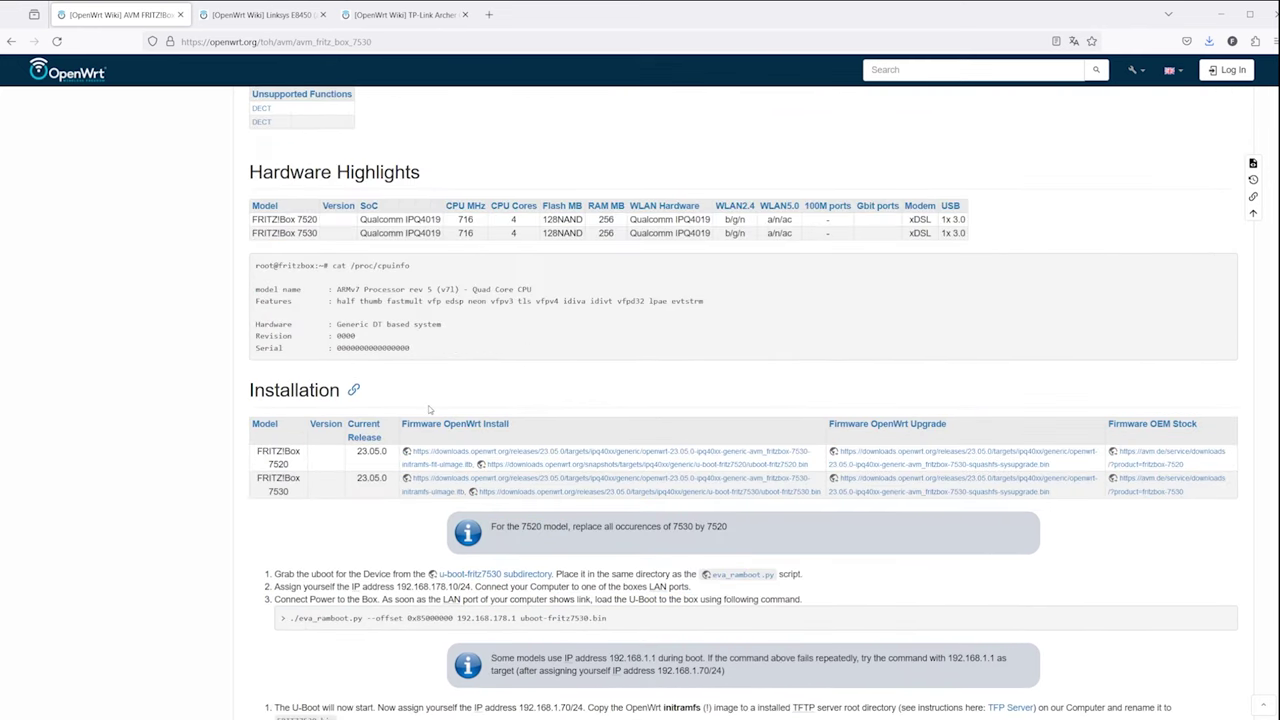
pyautogui.scroll(-3, 429, 409)
pyautogui.scroll(2, 618, 442)
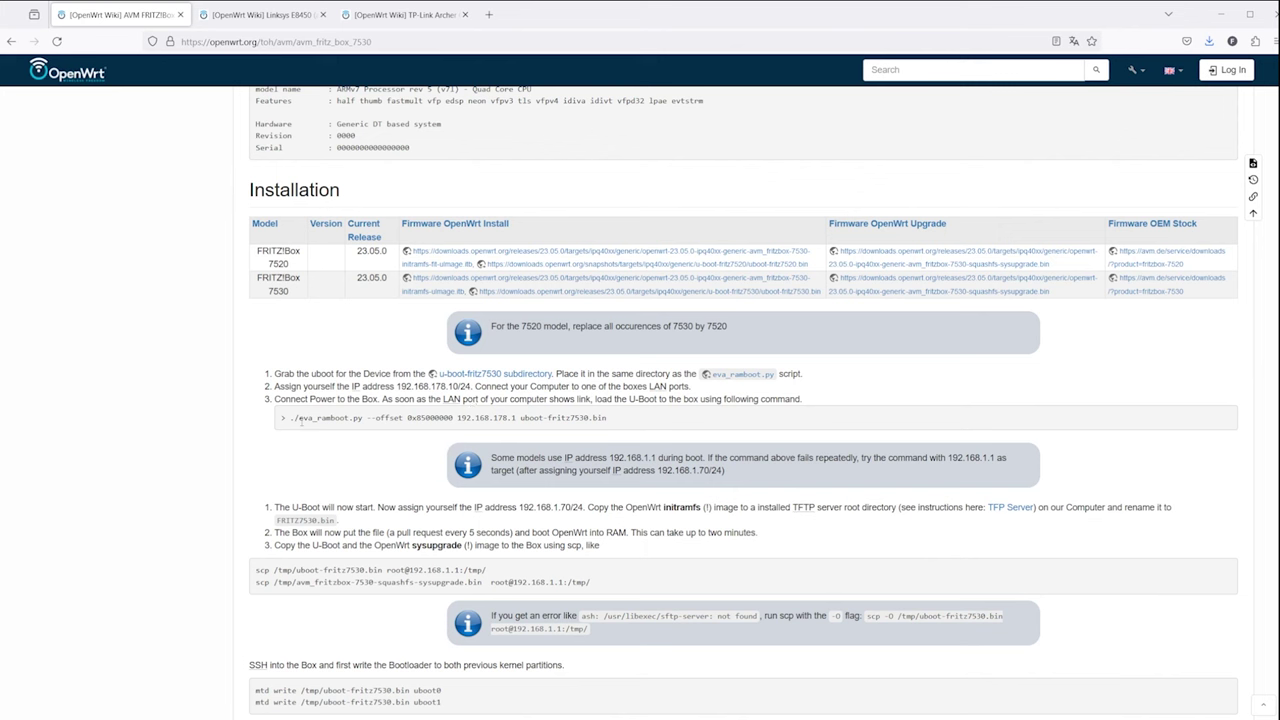
# Highlight the eva_ramboot.py command and the three-line sysupgrade commands, then go to Linksys E8450.
pyautogui.moveTo(298, 418); pyautogui.dragTo(606, 419)
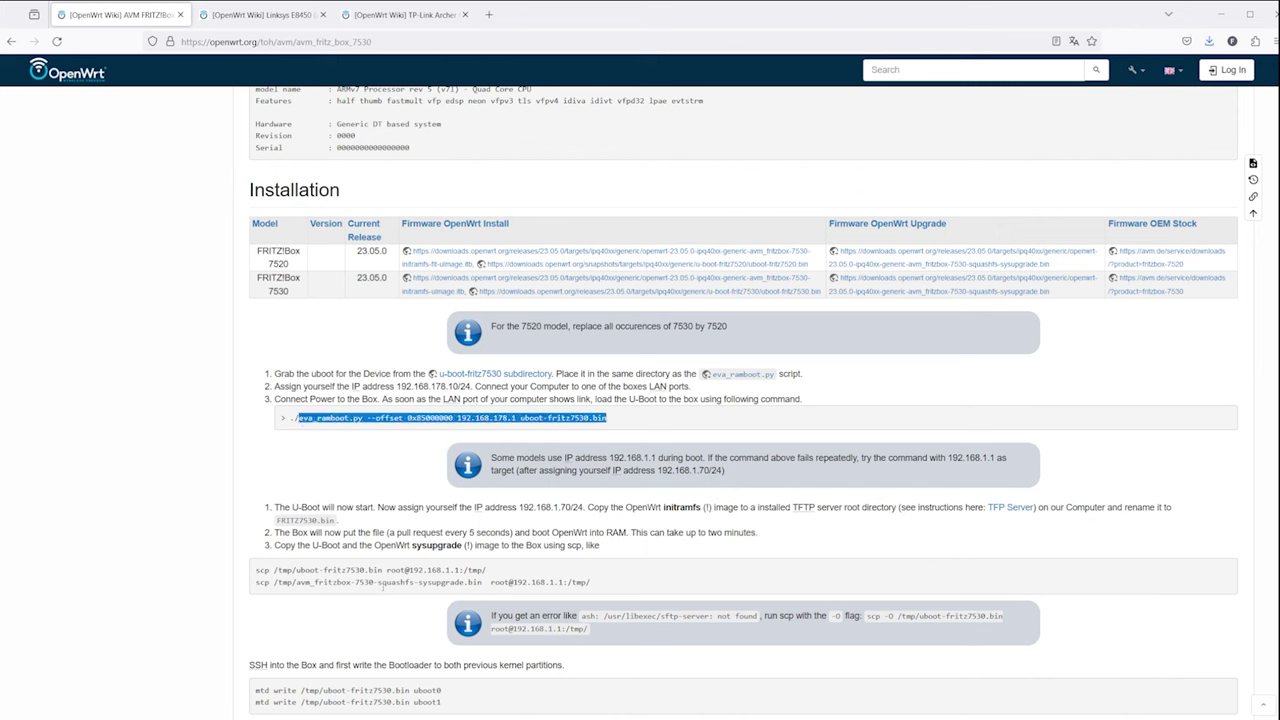
pyautogui.click(322, 431)
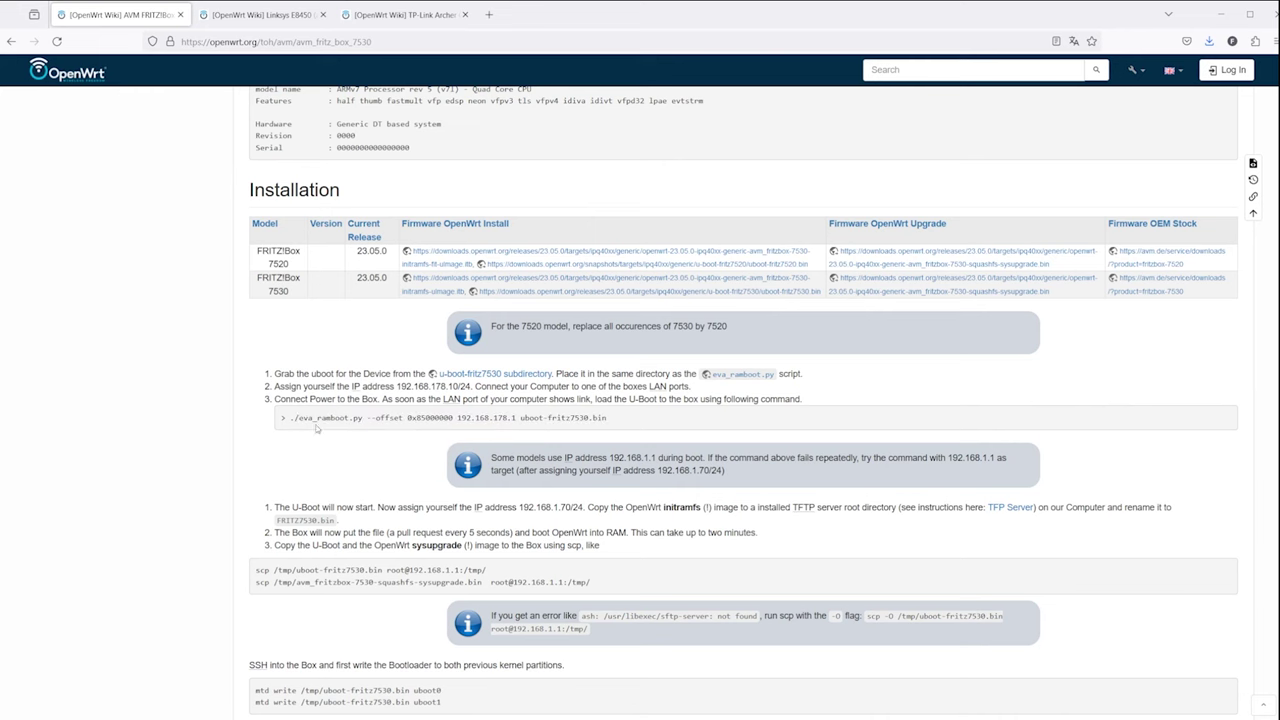
pyautogui.moveTo(313, 418); pyautogui.dragTo(679, 426)
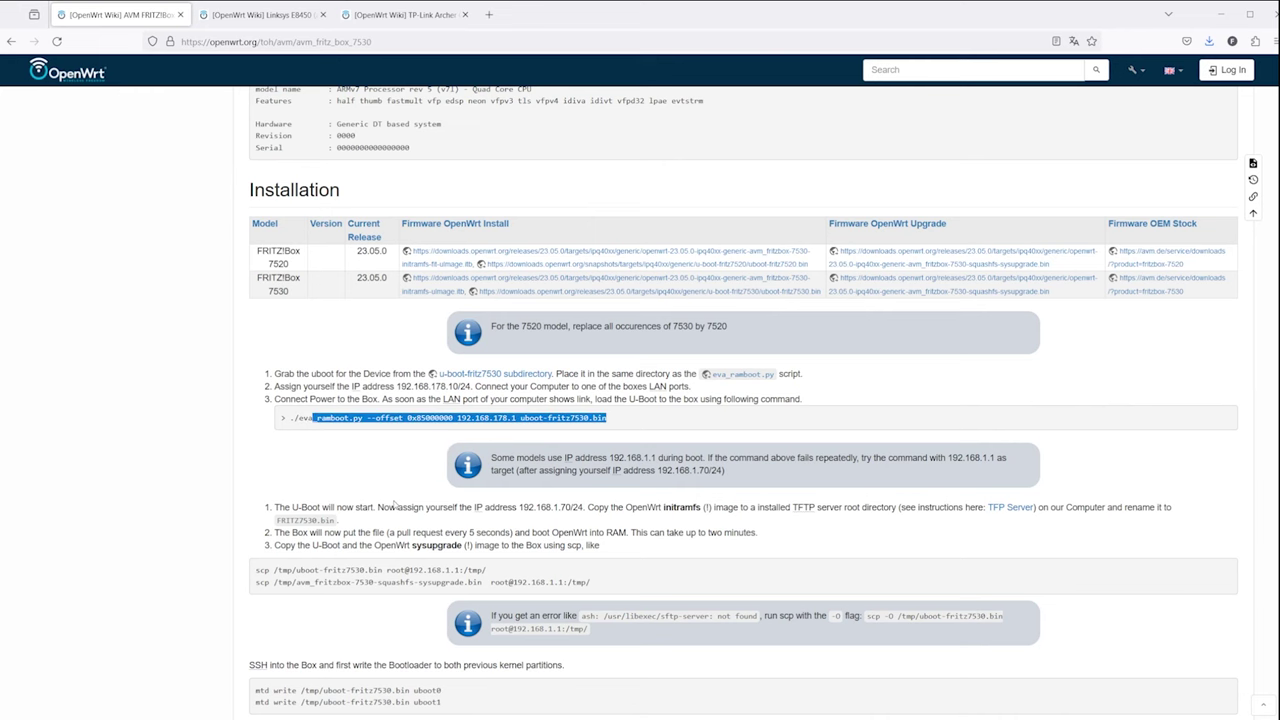
pyautogui.scroll(-3, 378, 443)
pyautogui.scroll(-1, 346, 343)
pyautogui.scroll(-2, 384, 355)
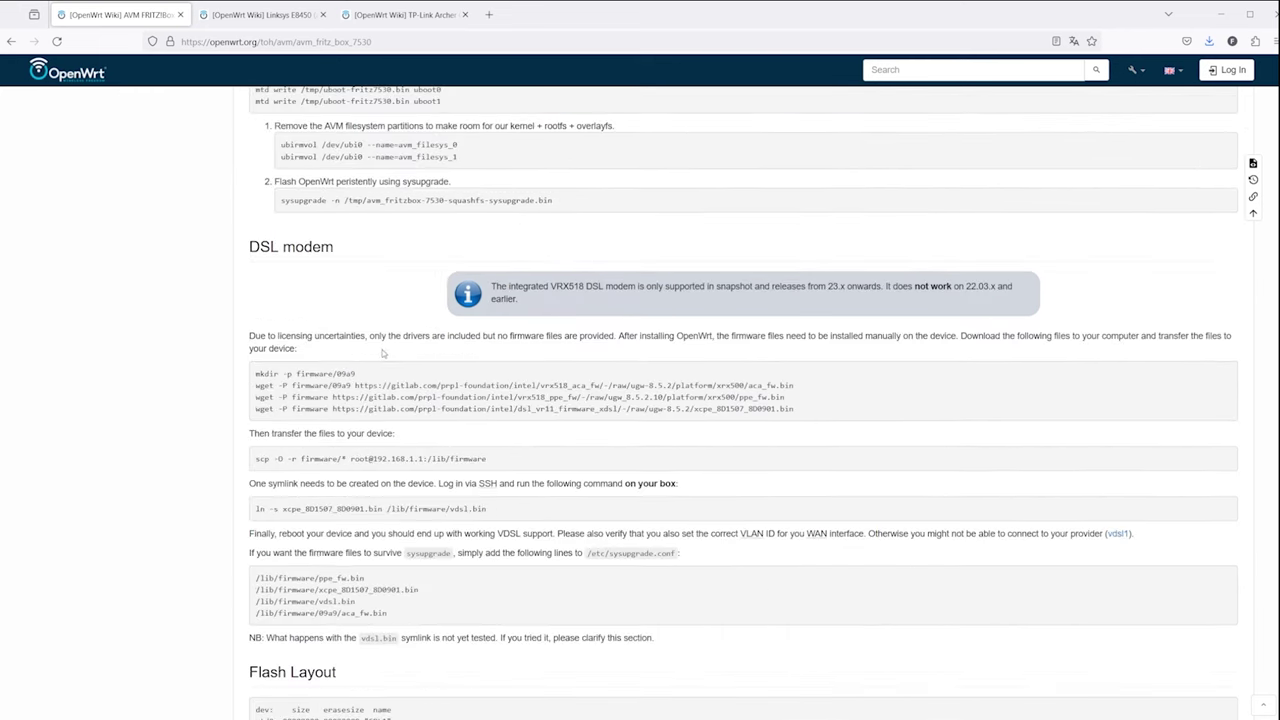
pyautogui.scroll(-3, 380, 350)
pyautogui.scroll(-3, 360, 320)
pyautogui.scroll(-2, 349, 291)
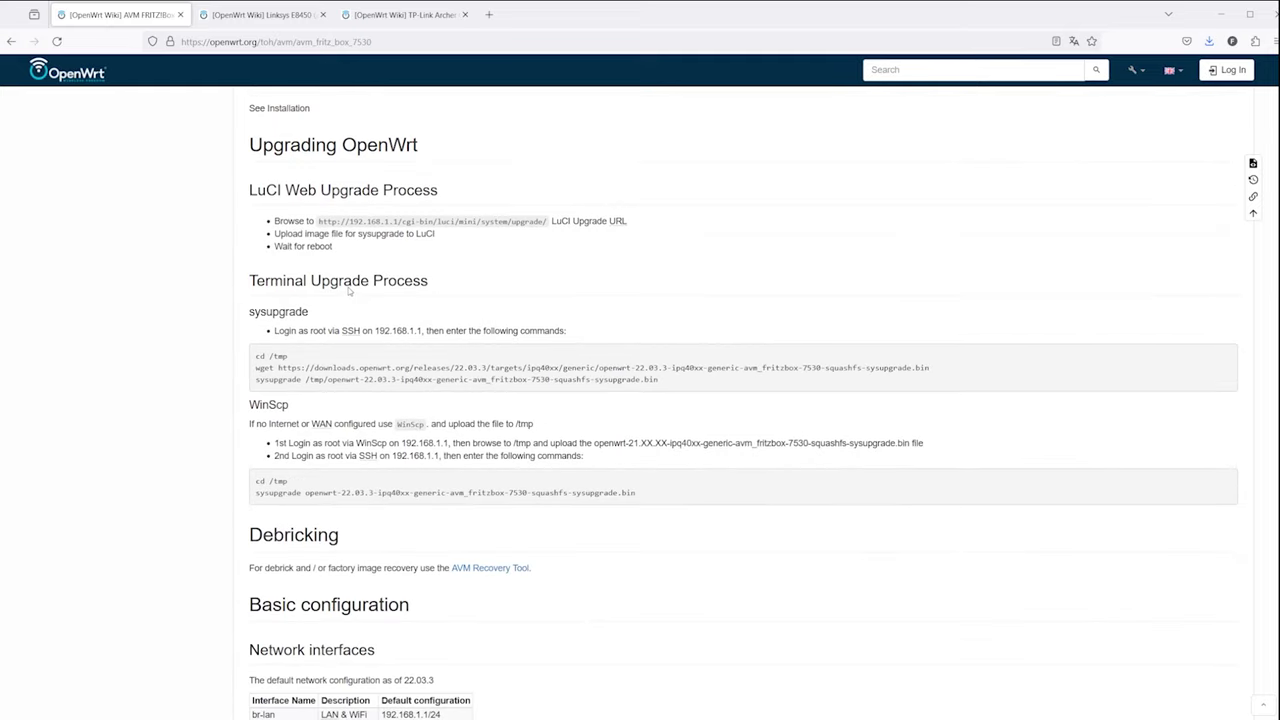
pyautogui.moveTo(257, 353); pyautogui.dragTo(776, 384)
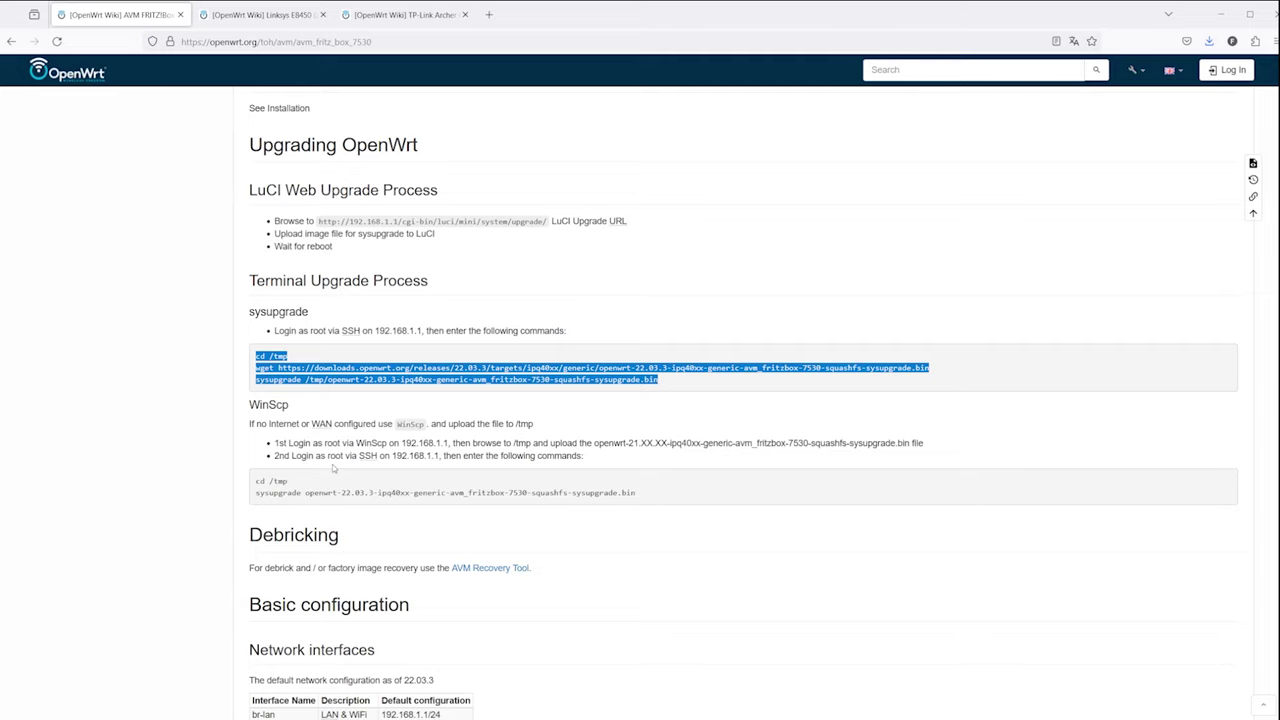
pyautogui.click(320, 400)
pyautogui.scroll(4, 310, 250)
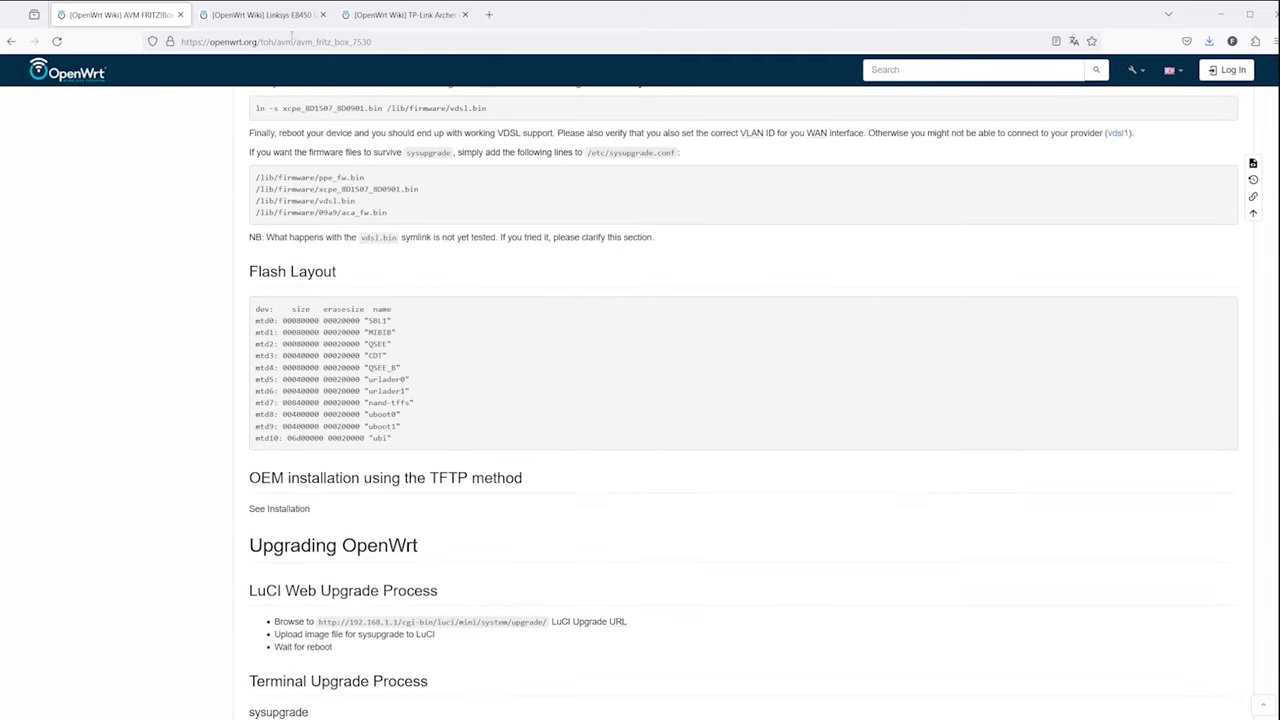
pyautogui.click(288, 22)
# Scroll the Linksys E8450 page, highlighting its Installation notes and the 23.05.0 release value.
pyautogui.scroll(2, 530, 380)
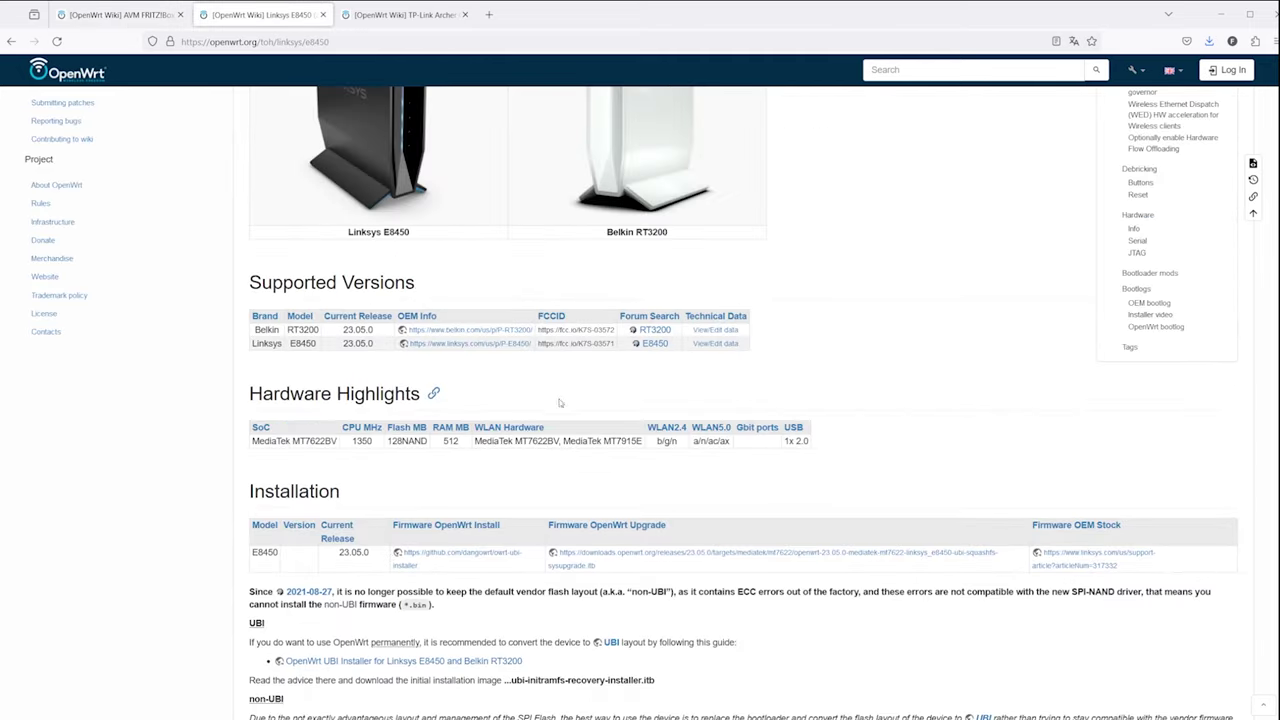
pyautogui.scroll(-4, 560, 403)
pyautogui.scroll(7, 530, 400)
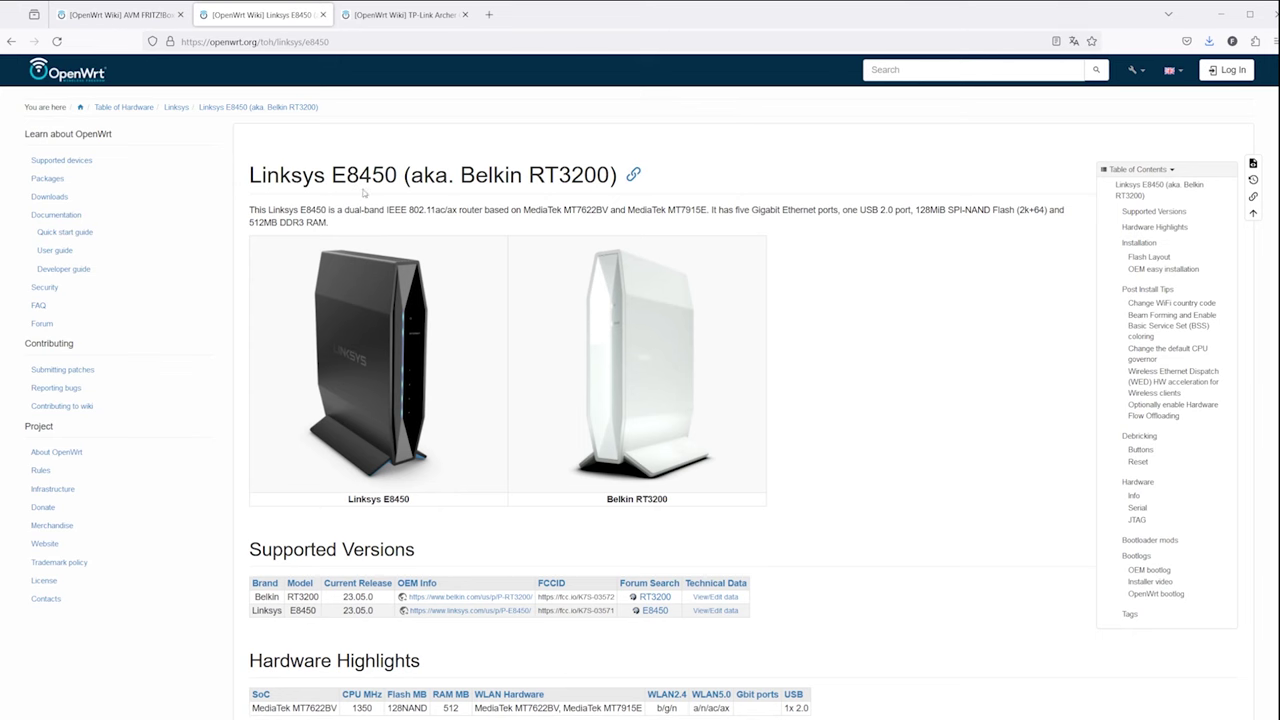
pyautogui.scroll(-5, 364, 193)
pyautogui.scroll(-1, 368, 200)
pyautogui.scroll(-2, 370, 203)
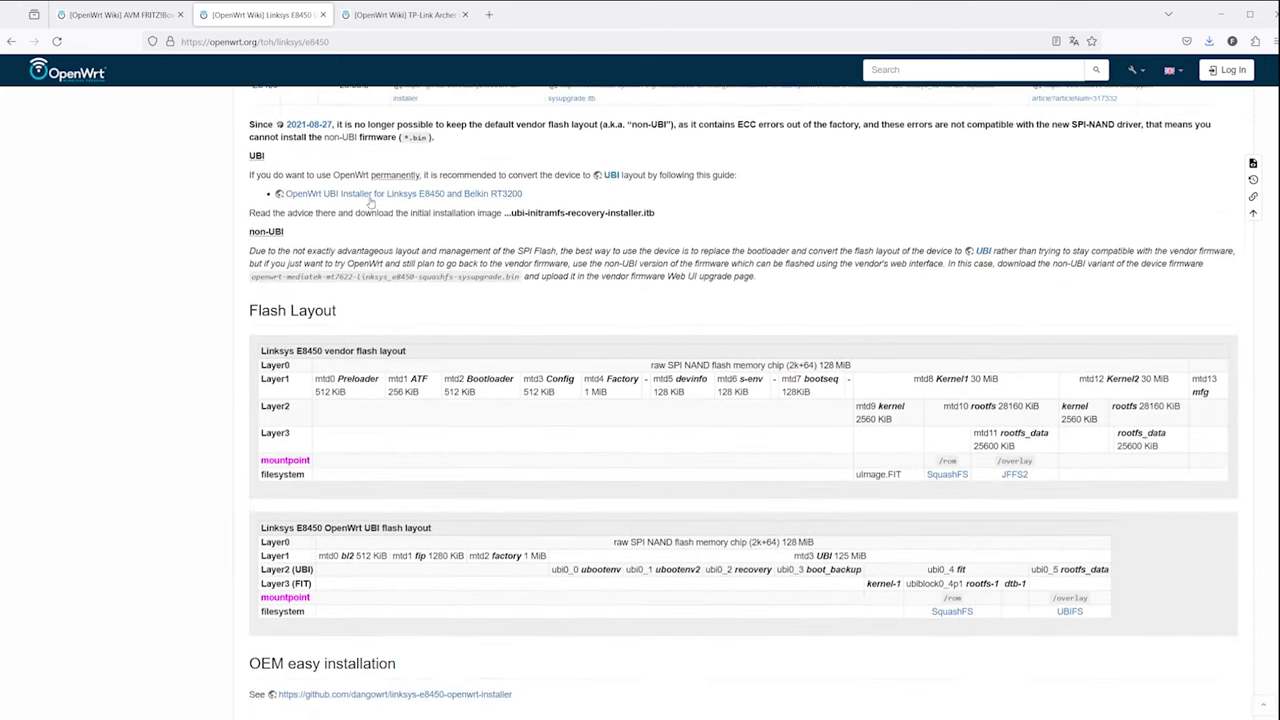
pyautogui.scroll(-1, 370, 203)
pyautogui.scroll(4, 340, 260)
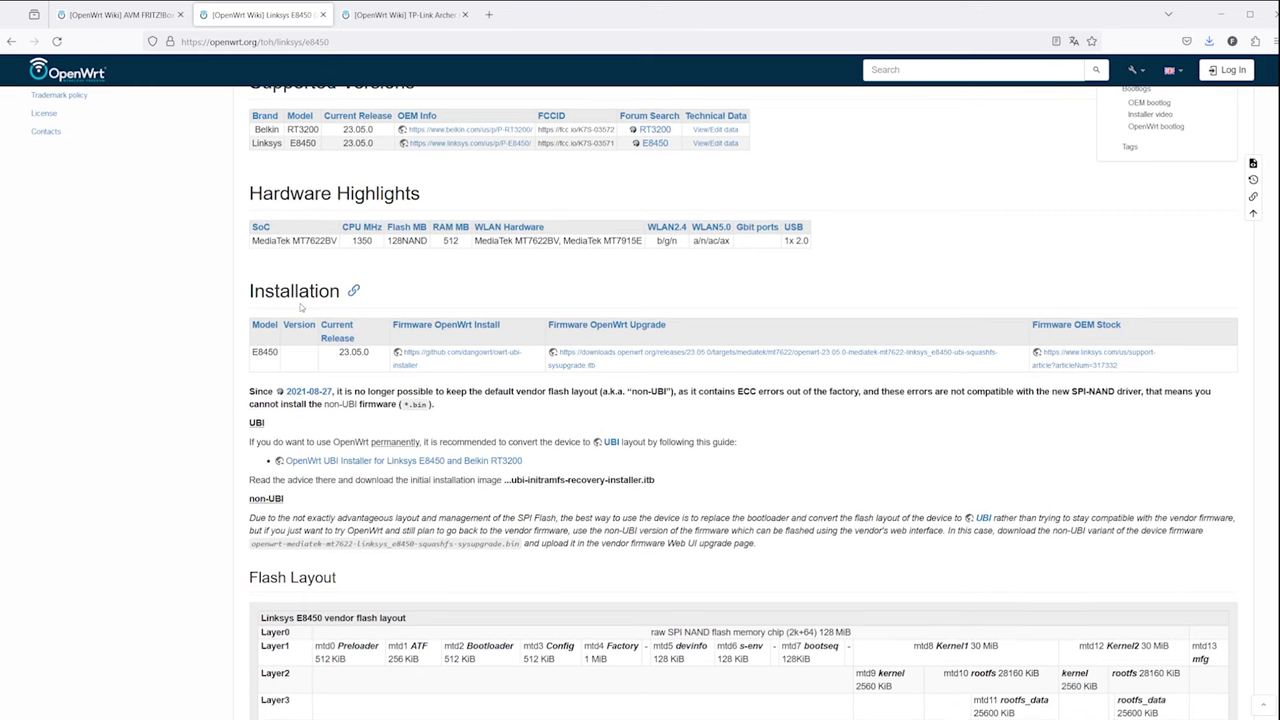
pyautogui.moveTo(248, 284); pyautogui.dragTo(835, 533)
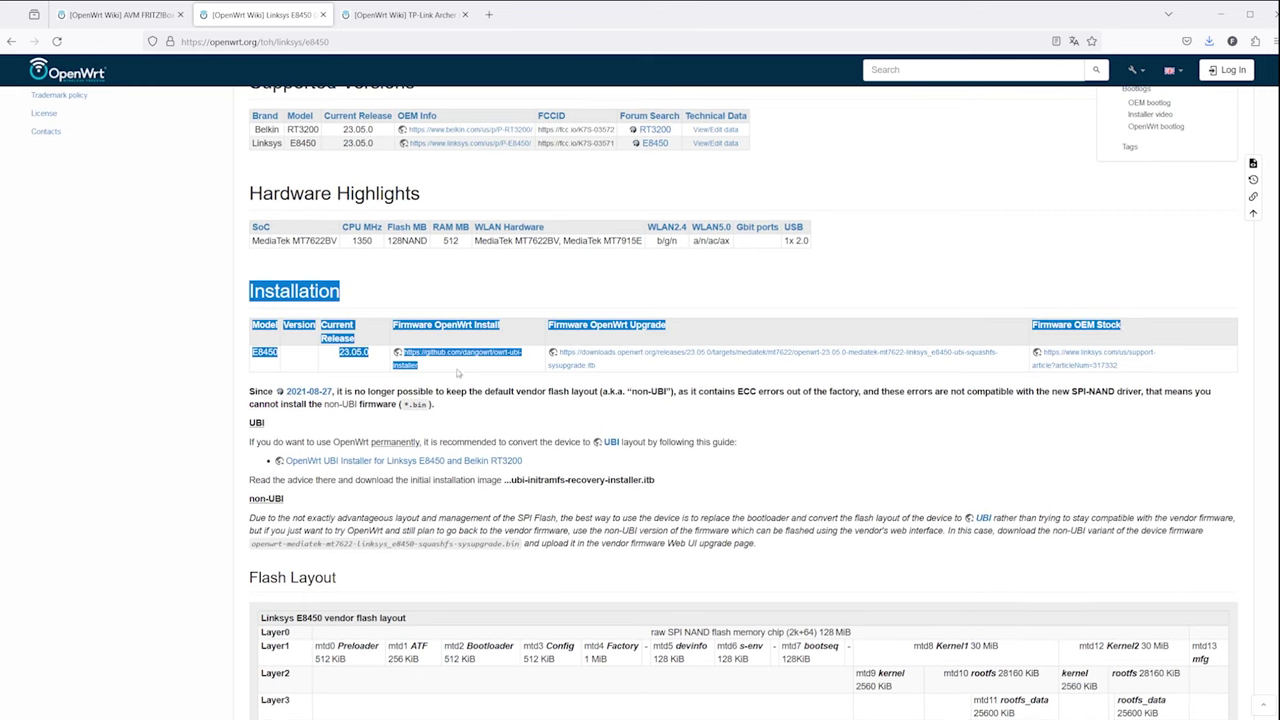
pyautogui.click(370, 356)
pyautogui.moveTo(336, 348); pyautogui.dragTo(372, 352)
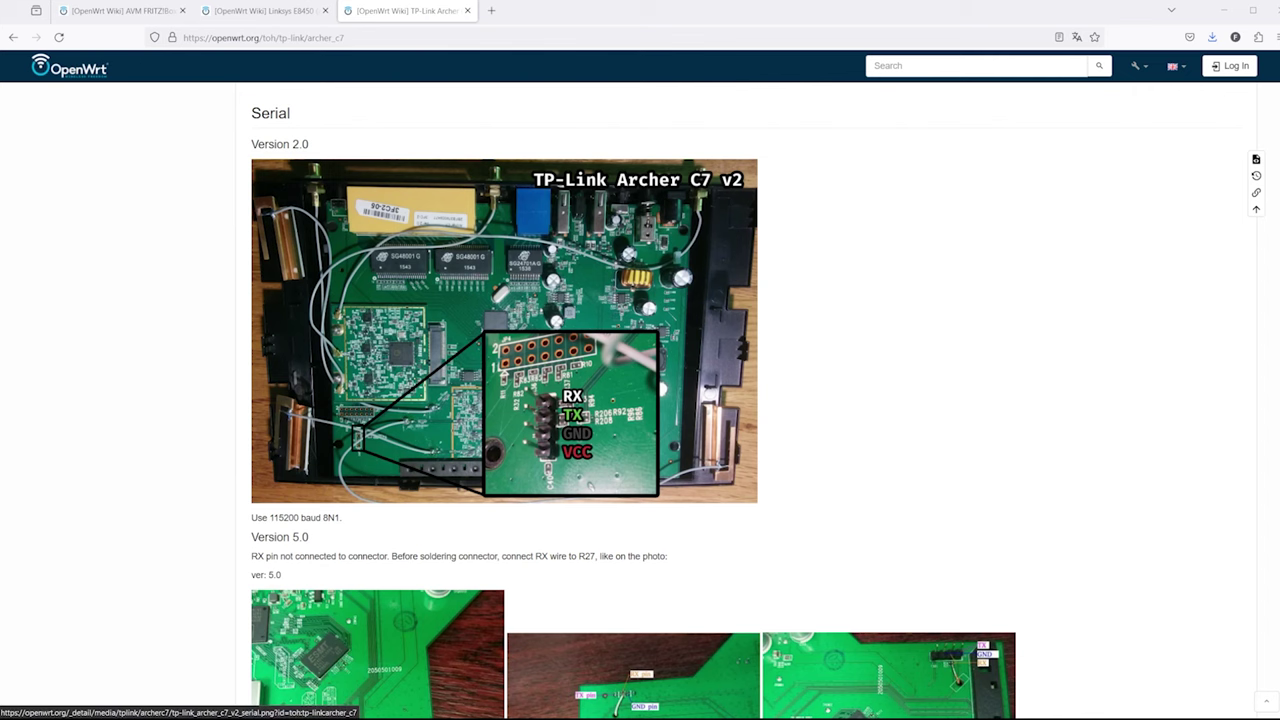
# Scroll down through the Archer C7 article and back up to the TFTP recovery notes.
pyautogui.scroll(-2, 640, 400)
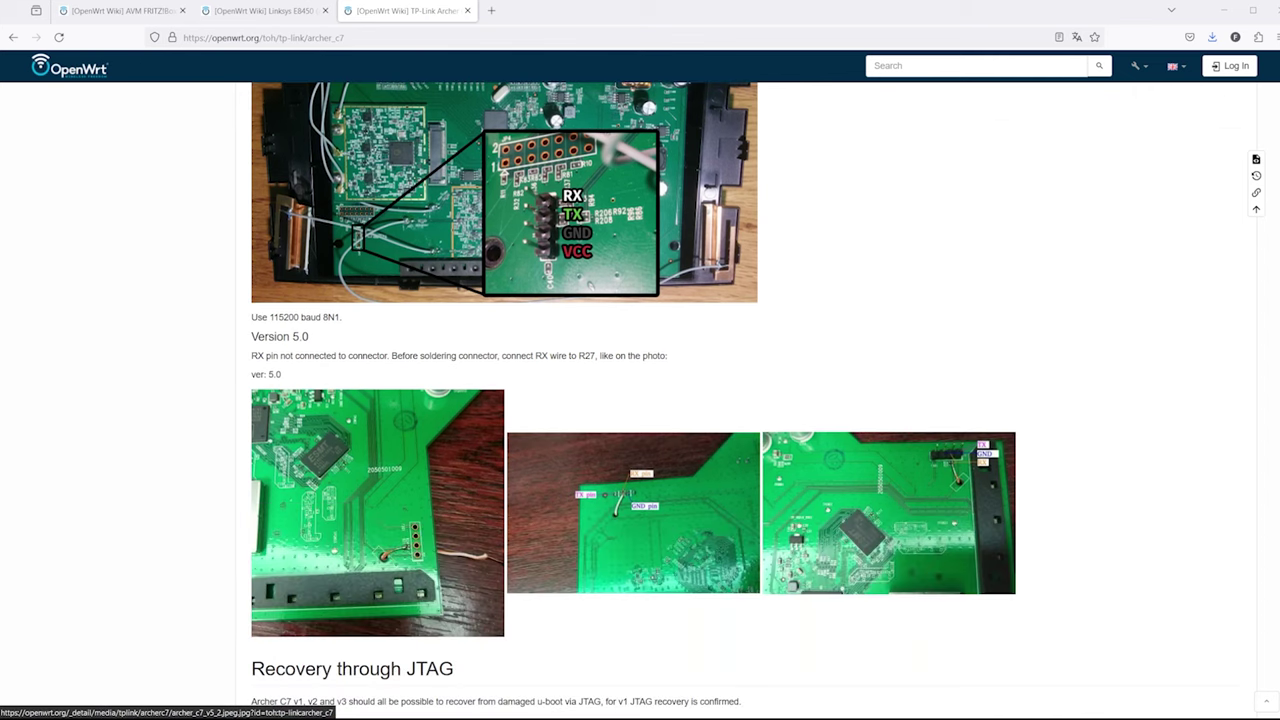
pyautogui.scroll(-3, 640, 400)
pyautogui.scroll(-4, 640, 400)
pyautogui.scroll(-3, 746, 400)
pyautogui.scroll(-2, 746, 400)
pyautogui.scroll(-3, 746, 400)
pyautogui.scroll(-4, 746, 400)
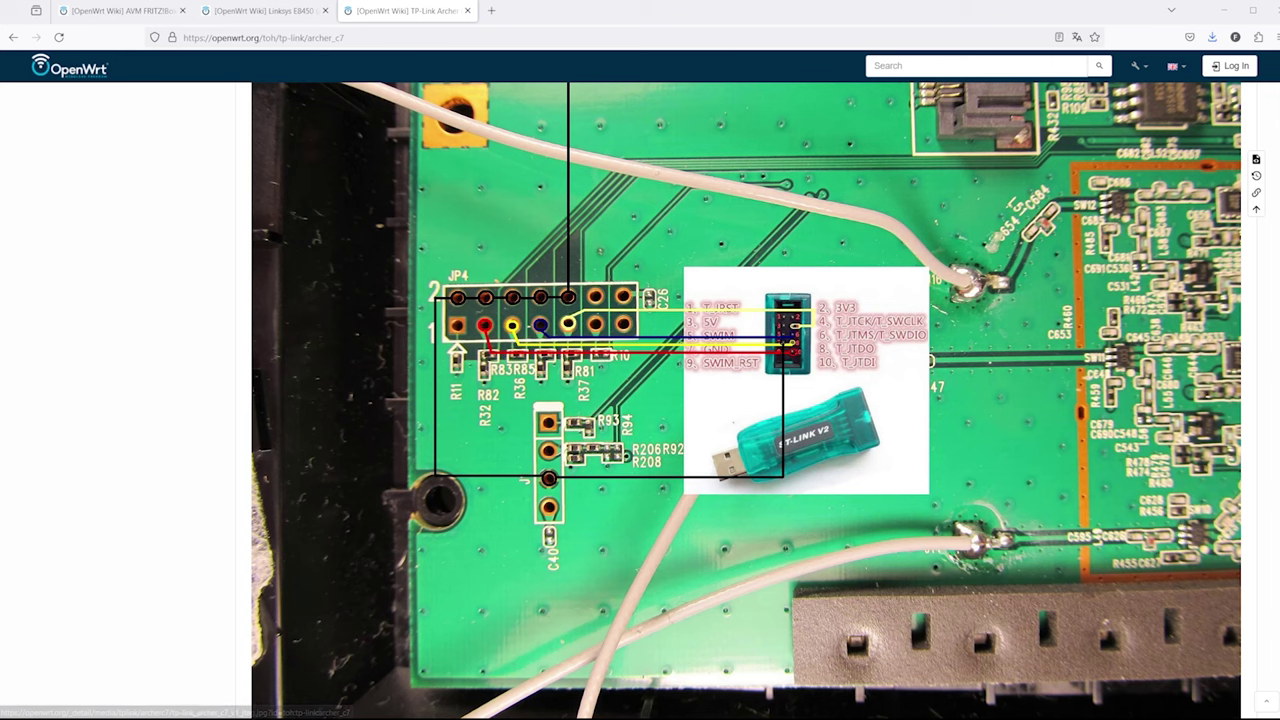
pyautogui.scroll(-5, 746, 400)
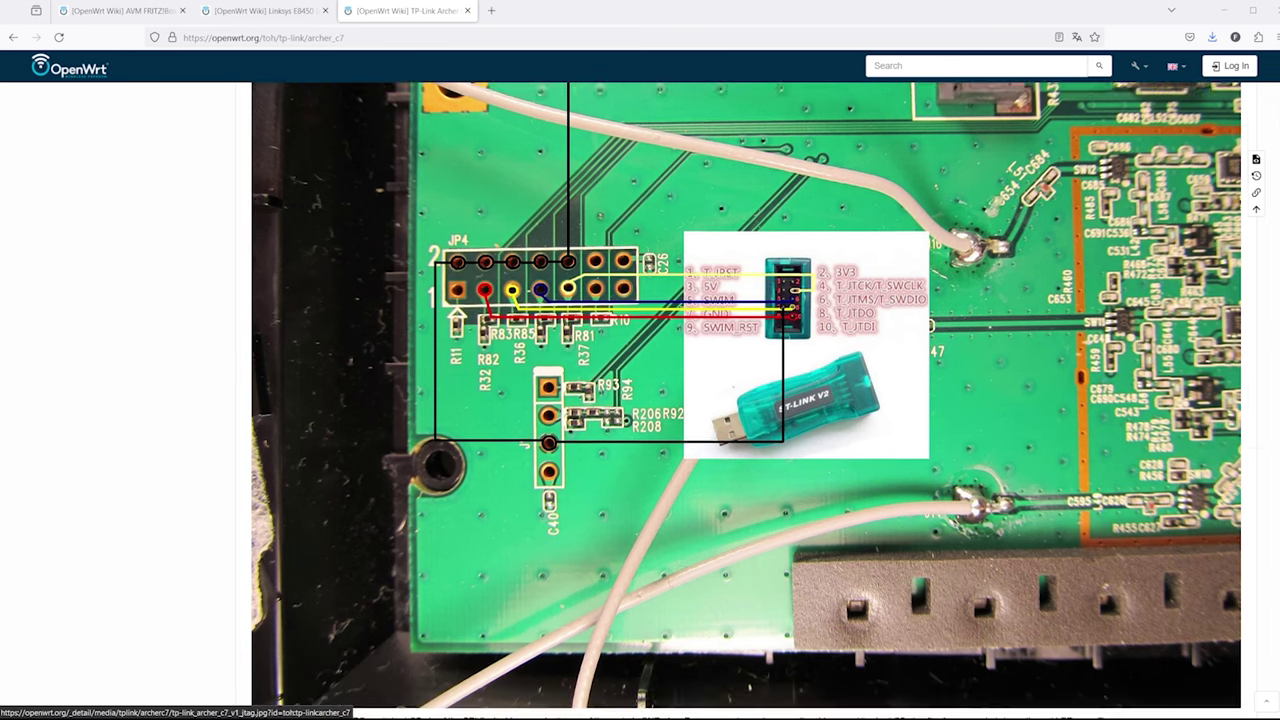
pyautogui.scroll(-2, 746, 400)
pyautogui.scroll(2, 746, 400)
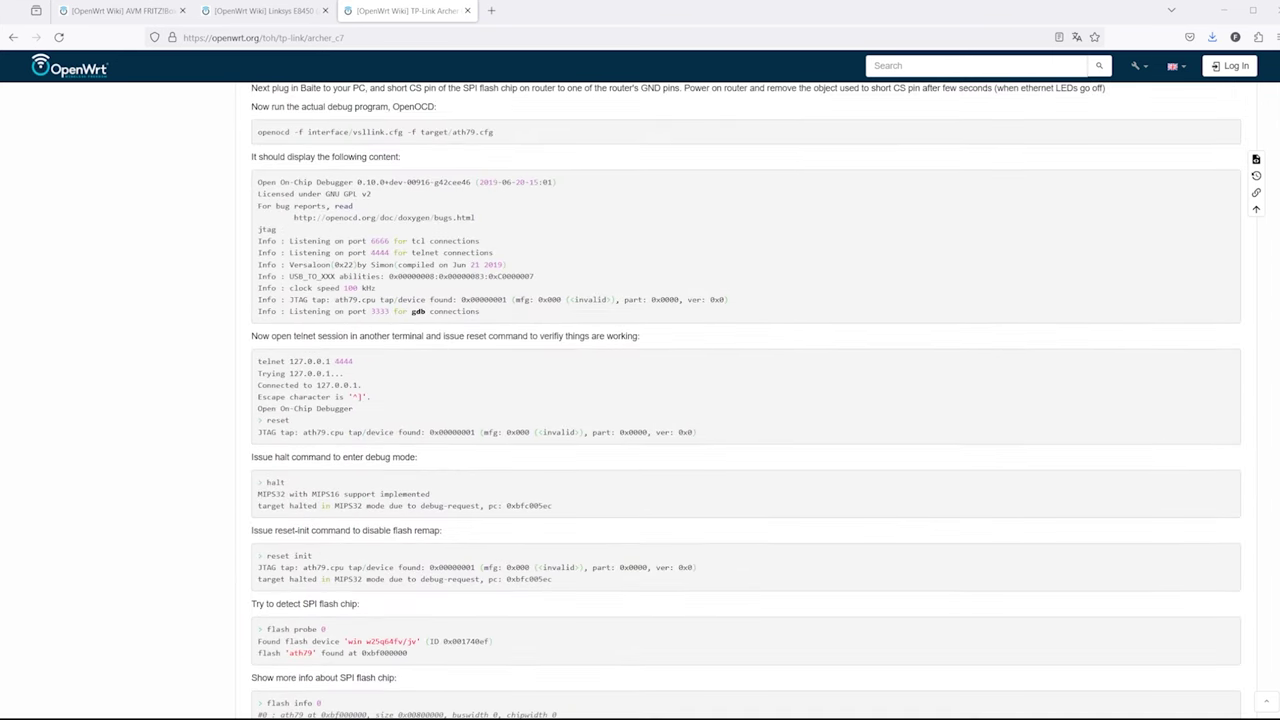
pyautogui.scroll(-4, 746, 400)
pyautogui.scroll(-5, 746, 400)
pyautogui.scroll(-5, 746, 400)
pyautogui.scroll(-5, 746, 400)
pyautogui.scroll(-5, 746, 400)
pyautogui.scroll(-4, 746, 400)
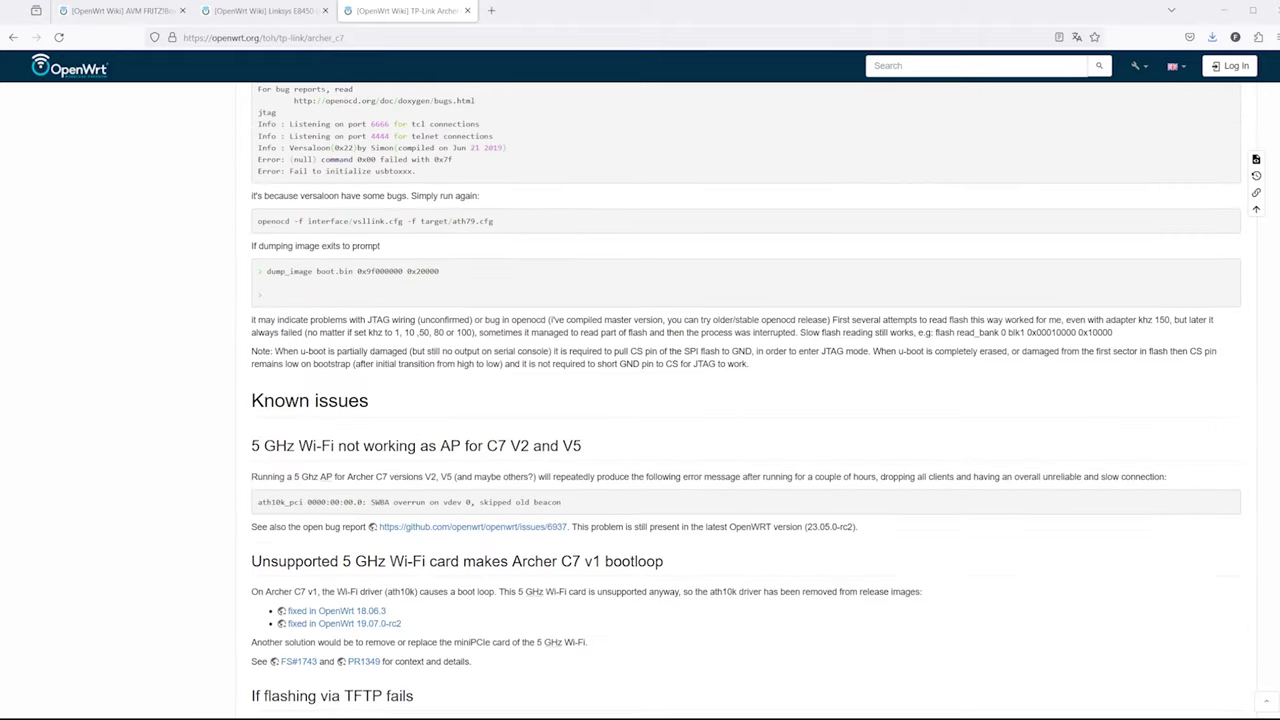
pyautogui.scroll(10, 746, 400)
pyautogui.scroll(8, 746, 400)
pyautogui.scroll(10, 746, 400)
pyautogui.scroll(5, 746, 400)
pyautogui.scroll(5, 746, 400)
pyautogui.scroll(5, 746, 400)
pyautogui.scroll(4, 746, 400)
pyautogui.scroll(5, 640, 400)
pyautogui.scroll(2, 640, 400)
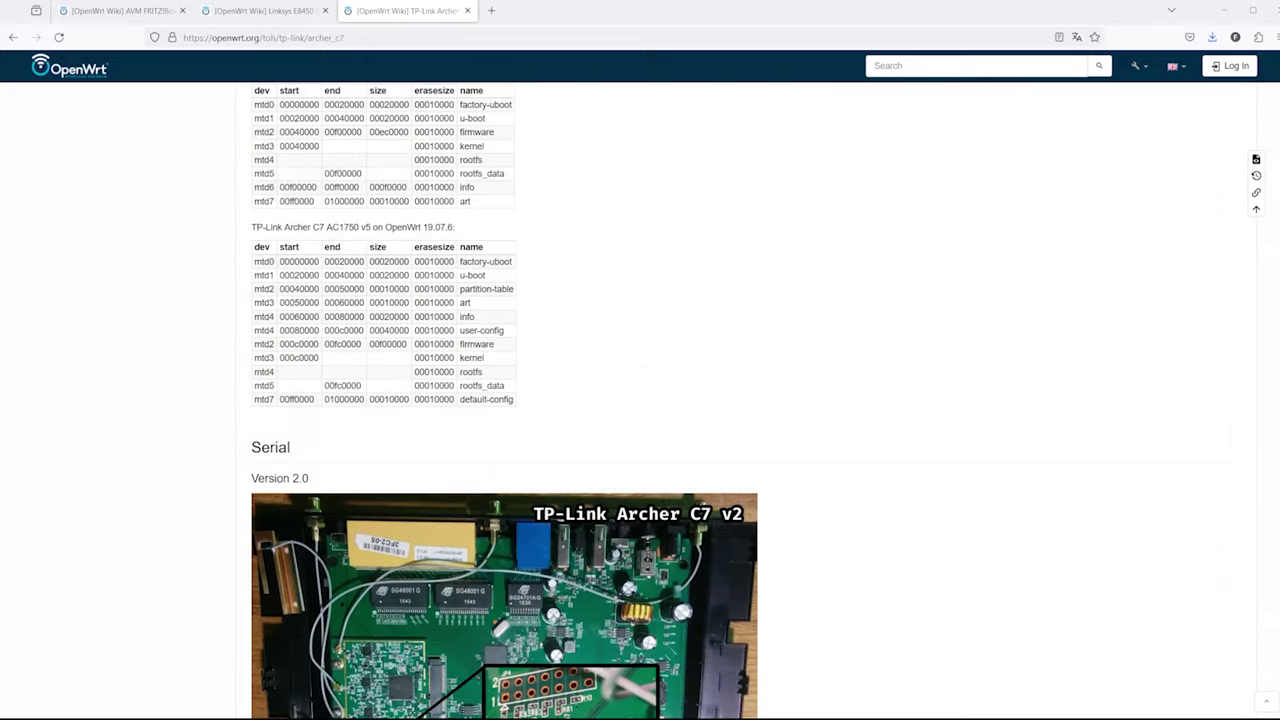
pyautogui.scroll(5, 640, 400)
pyautogui.scroll(5, 640, 400)
pyautogui.scroll(5, 640, 400)
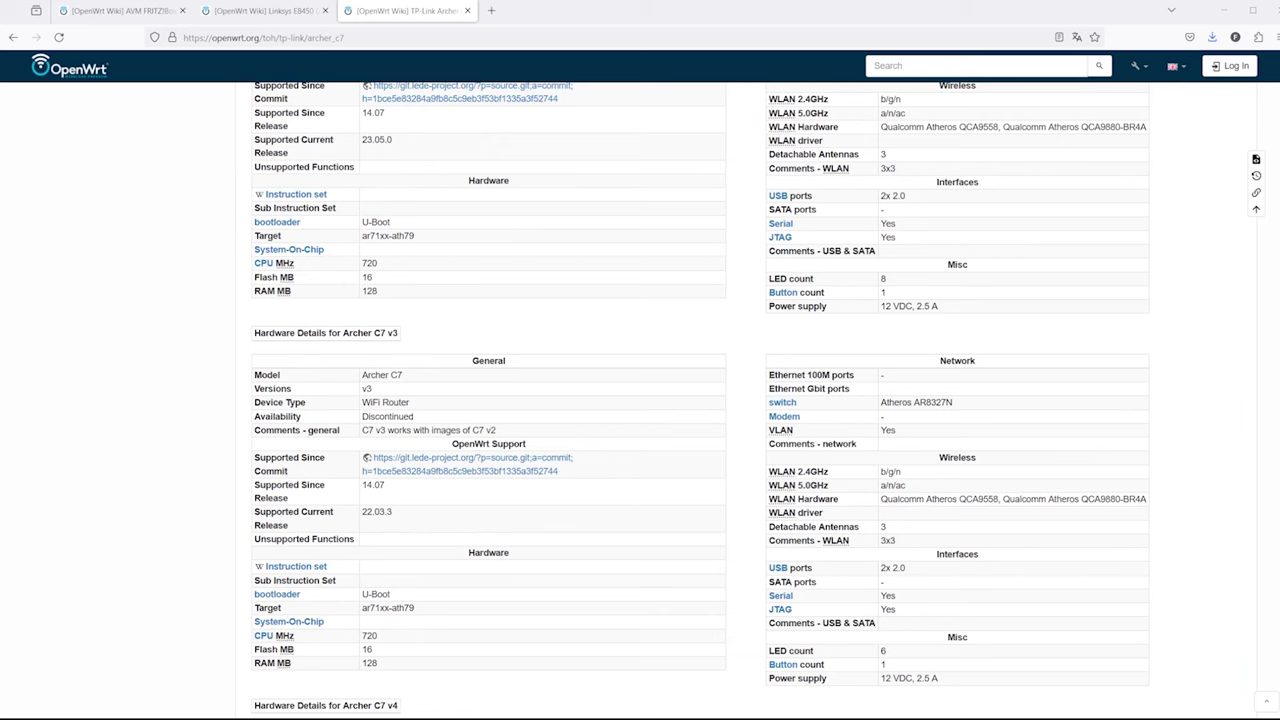
pyautogui.scroll(5, 640, 400)
pyautogui.scroll(5, 640, 400)
pyautogui.scroll(4, 640, 400)
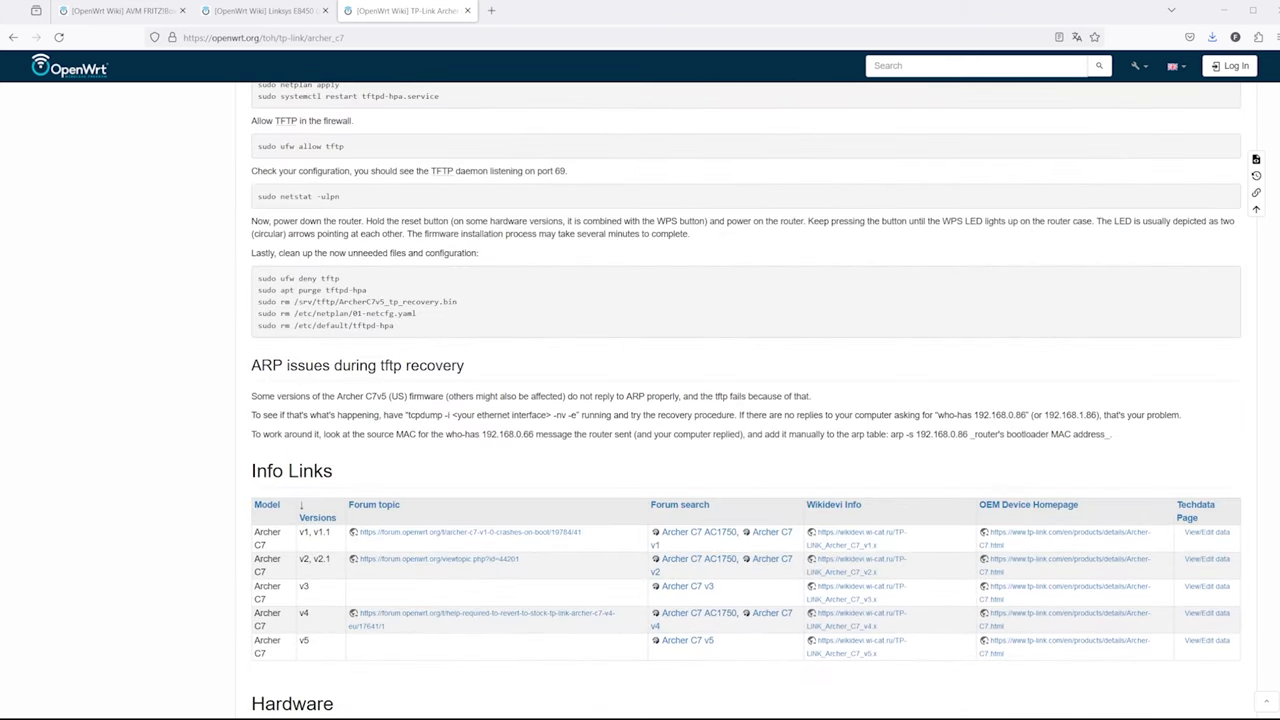
# Highlight the ARP issues during tftp recovery section, then scroll up toward the article's start.
pyautogui.moveTo(250, 365); pyautogui.dragTo(1132, 444)
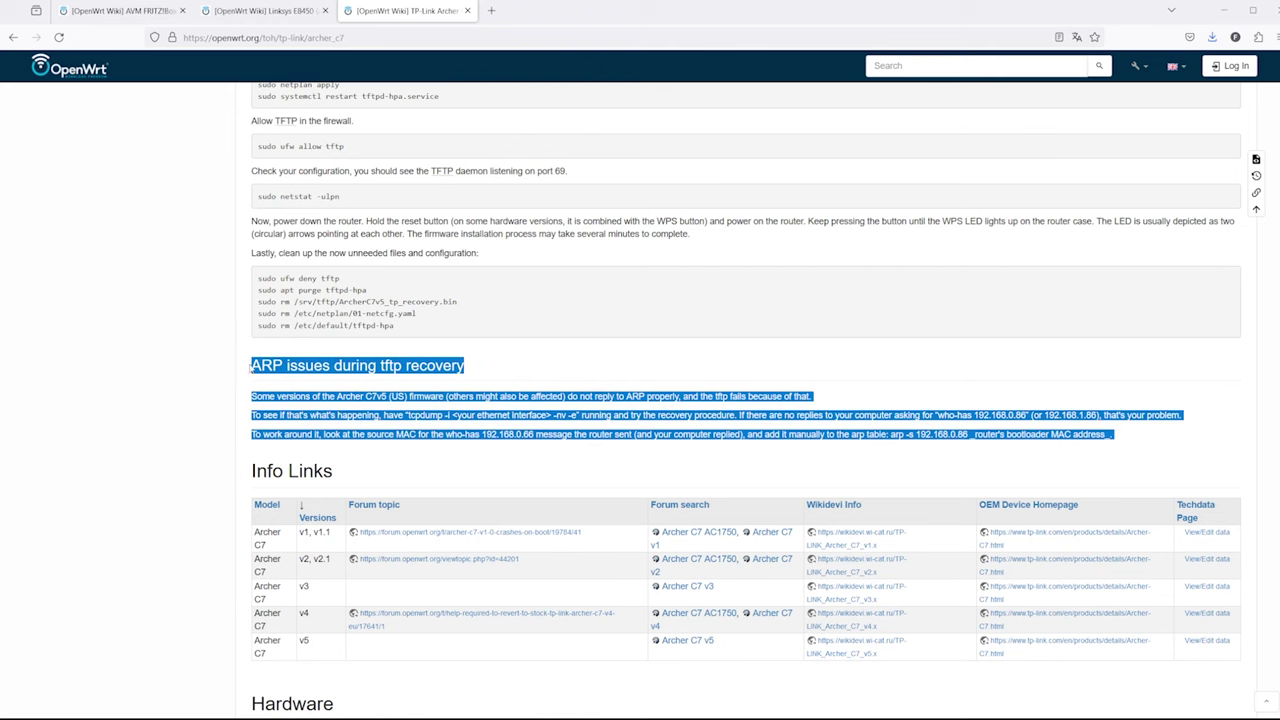
pyautogui.click(474, 364)
pyautogui.scroll(5, 577, 435)
pyautogui.scroll(5, 577, 435)
pyautogui.scroll(5, 573, 436)
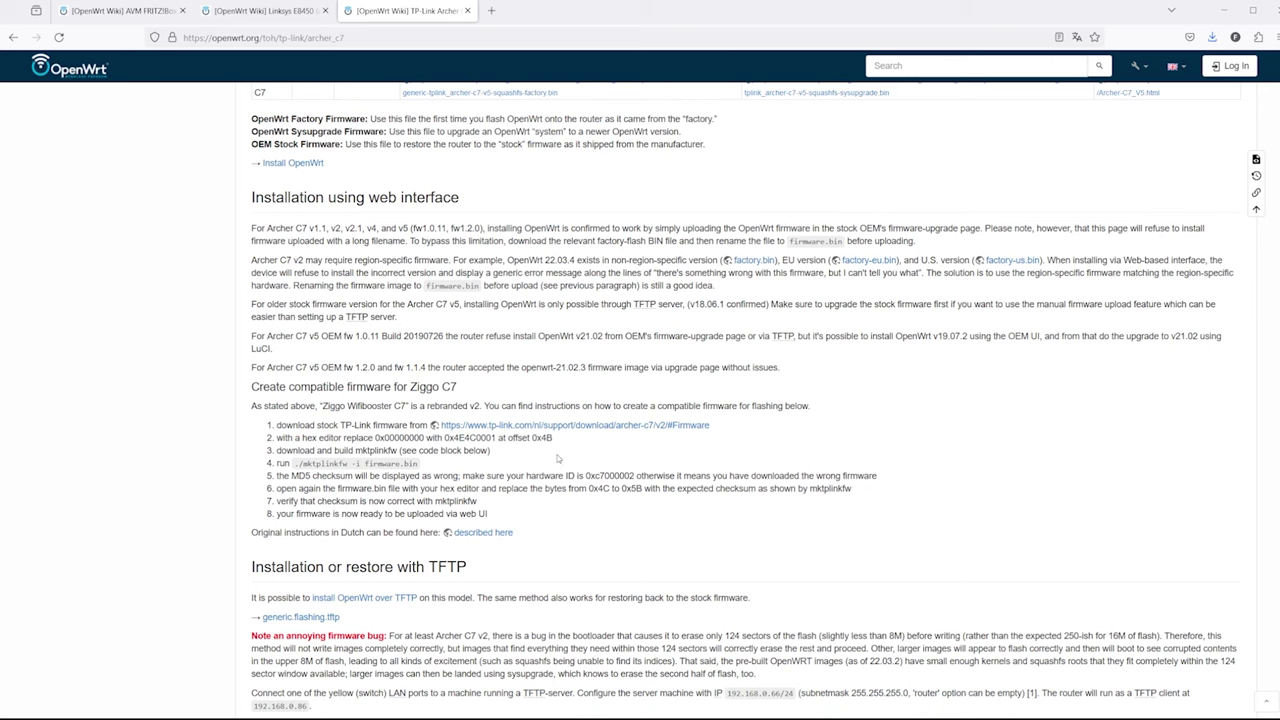
pyautogui.scroll(5, 557, 458)
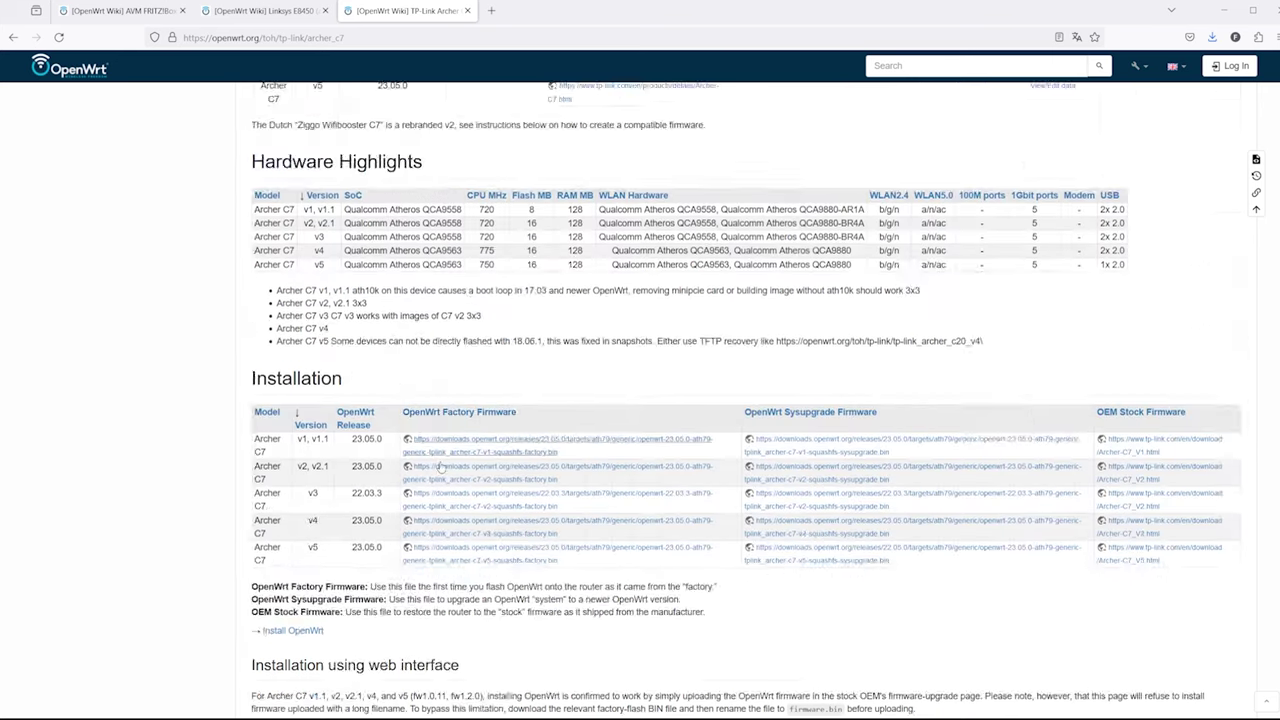
pyautogui.scroll(5, 557, 458)
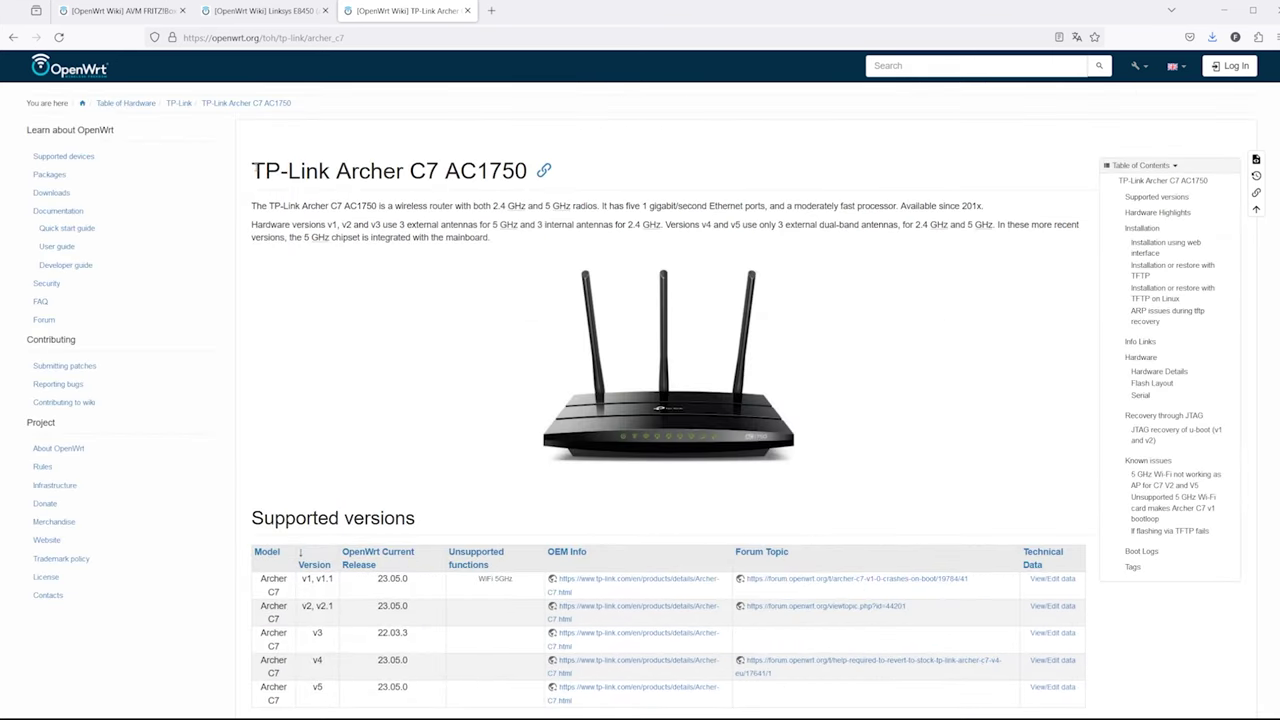
# Highlight the Archer C7 title, introduction and Supported versions heading.
pyautogui.moveTo(252, 170); pyautogui.dragTo(492, 240)
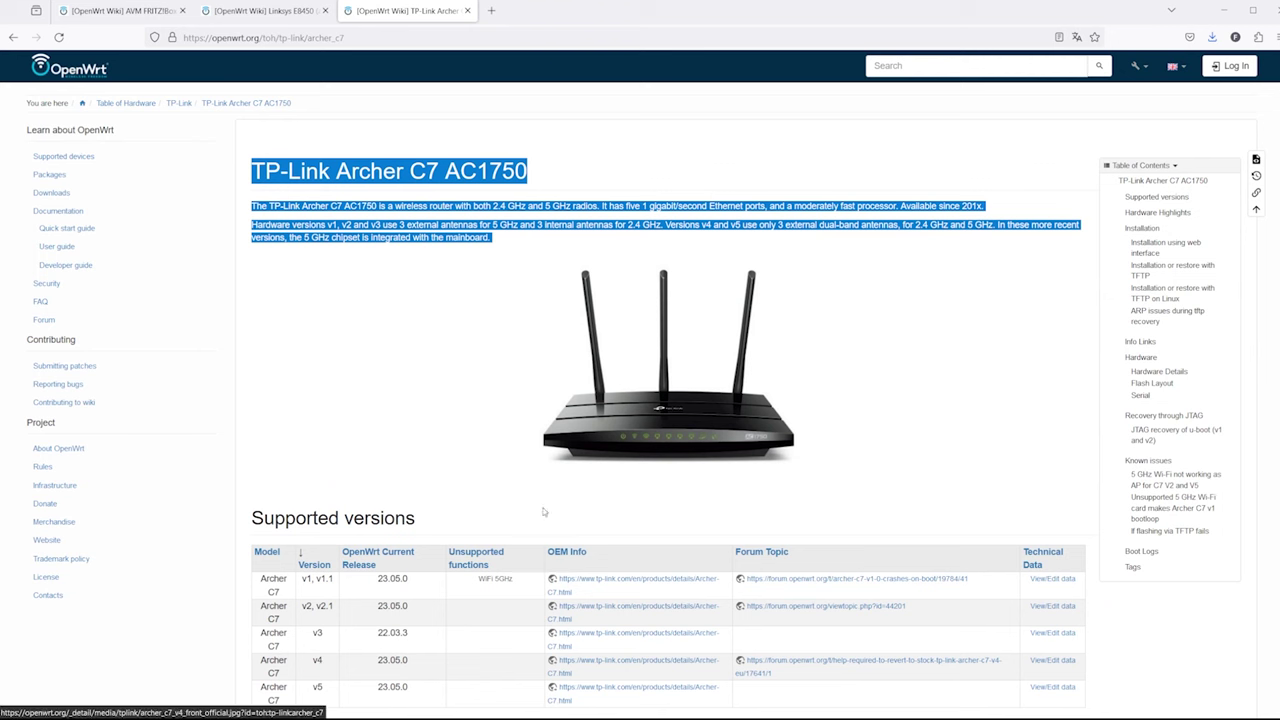
pyautogui.moveTo(252, 520); pyautogui.dragTo(415, 520)
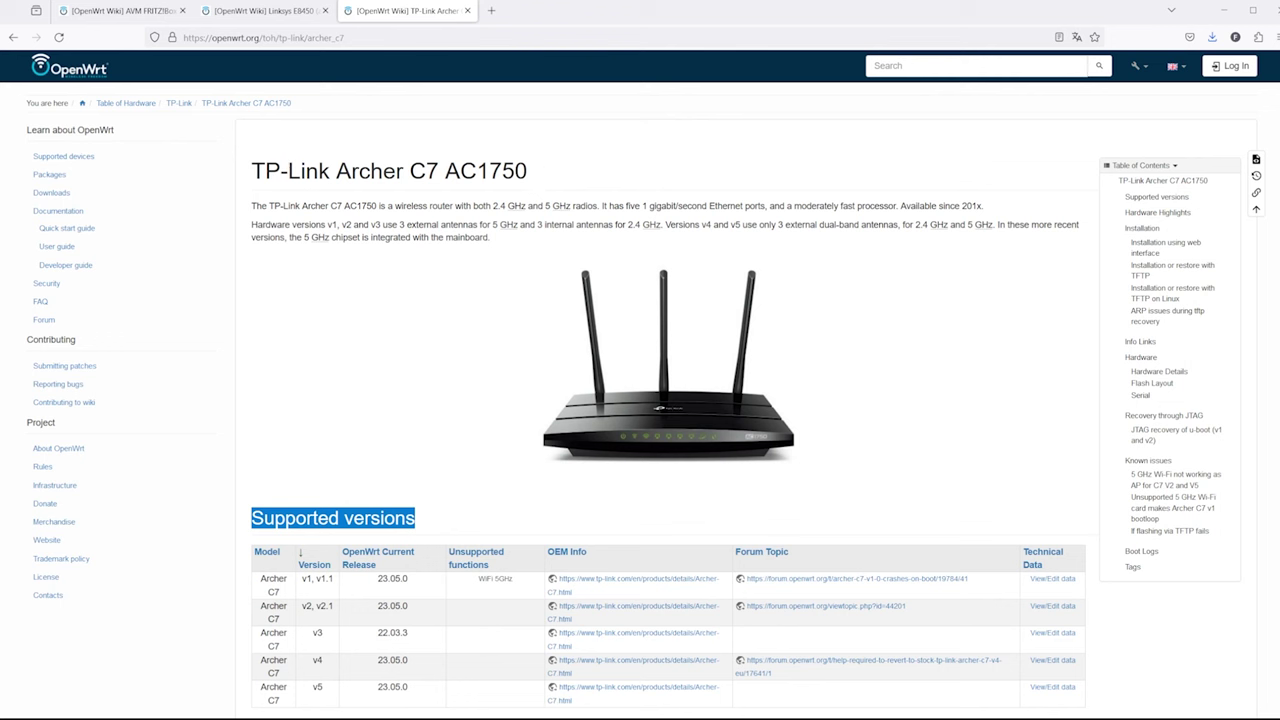
pyautogui.click(503, 237)
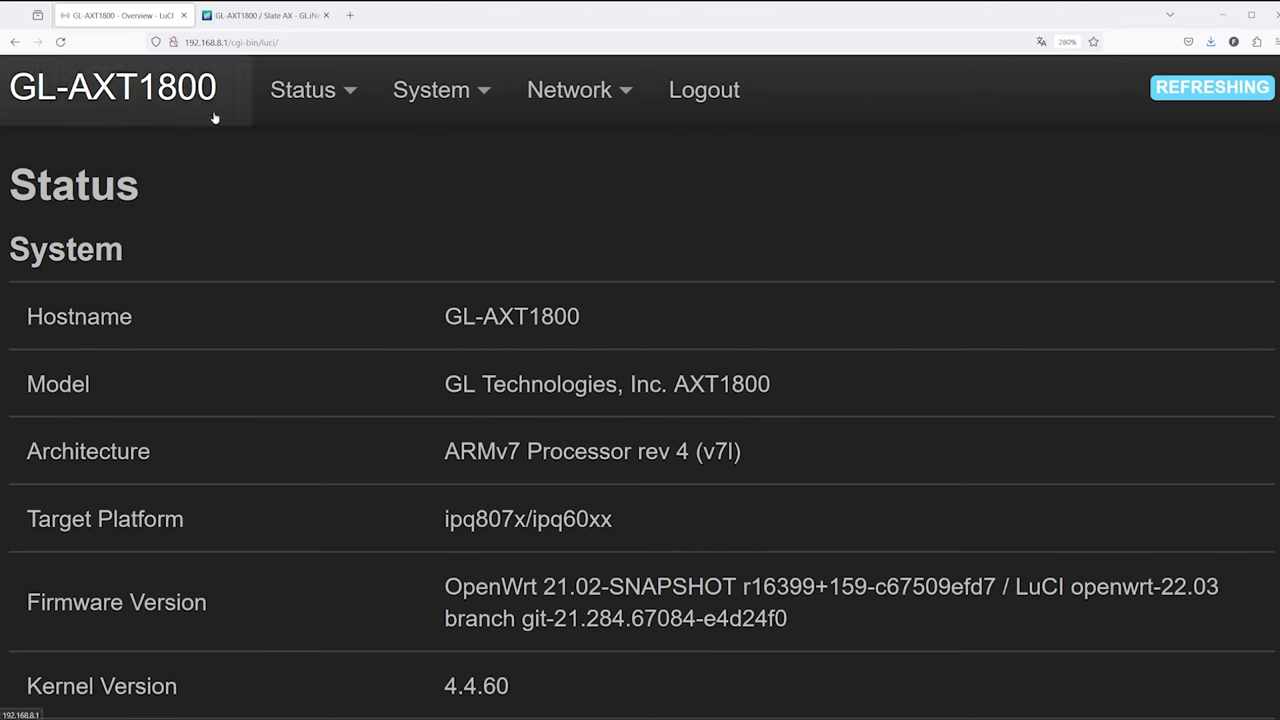
# Select the router's Hostname row in LuCI status, then go to the Slate AX product page.
pyautogui.moveTo(444, 316); pyautogui.dragTo(558, 315)
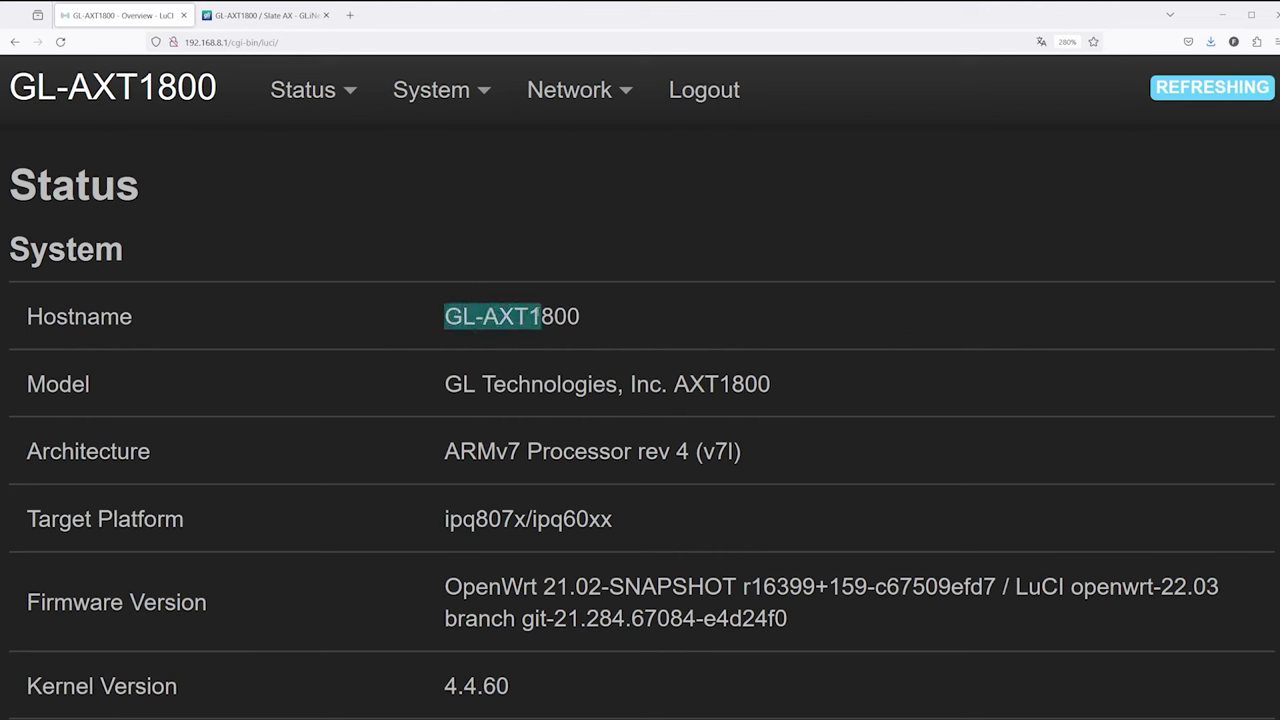
pyautogui.tripleClick(560, 315)
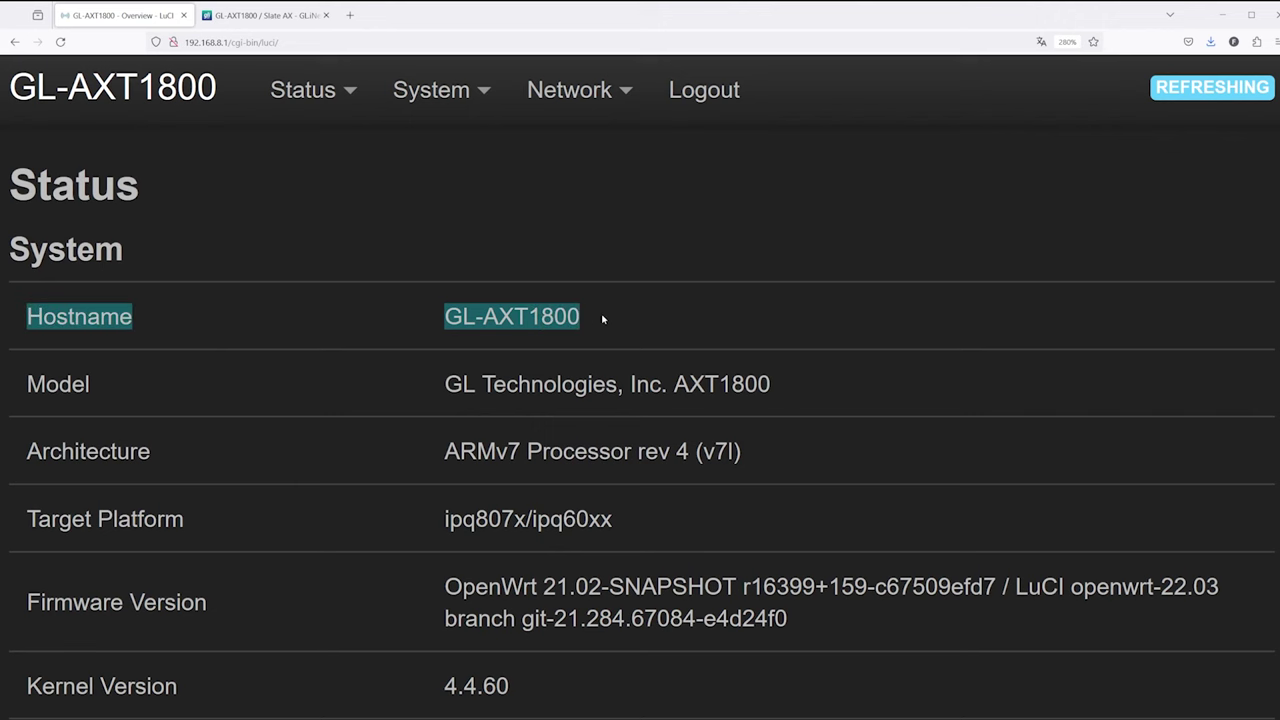
pyautogui.click(285, 16)
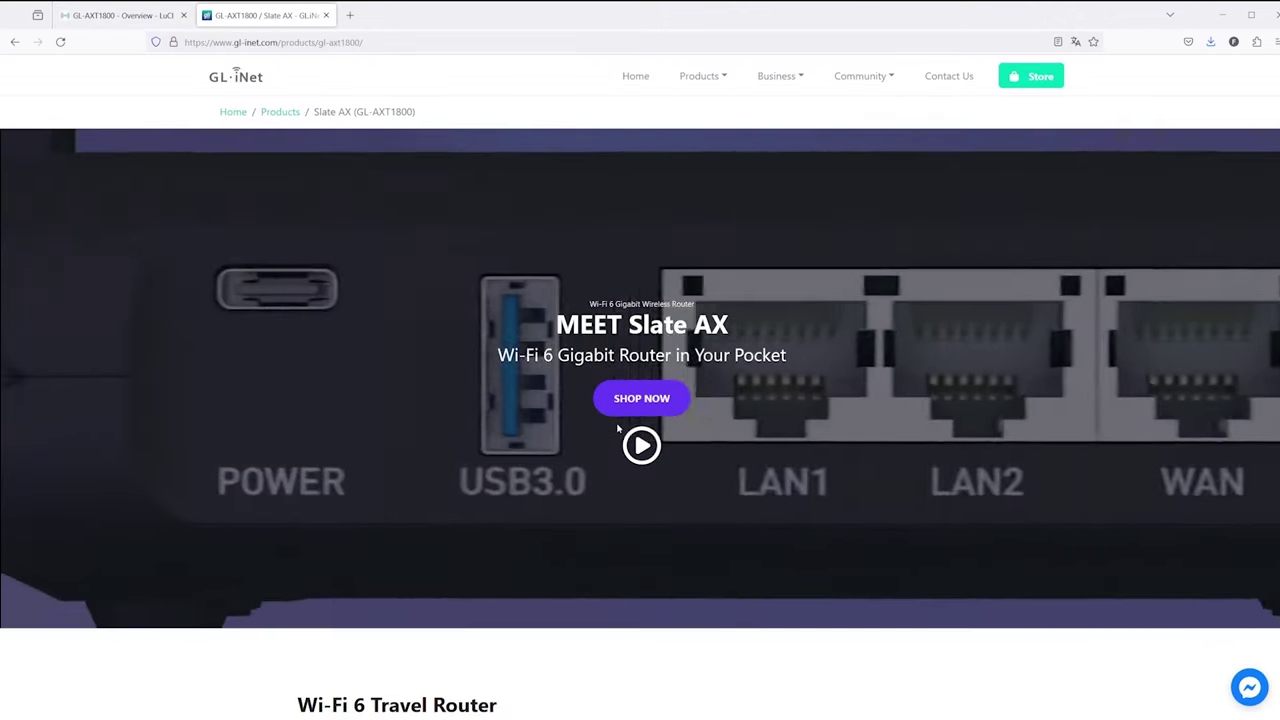
# Scroll down through the GL.iNet Slate AX product page and back up.
pyautogui.scroll(-3, 652, 418)
pyautogui.scroll(-2, 652, 418)
pyautogui.scroll(-4, 652, 418)
pyautogui.scroll(-4, 800, 440)
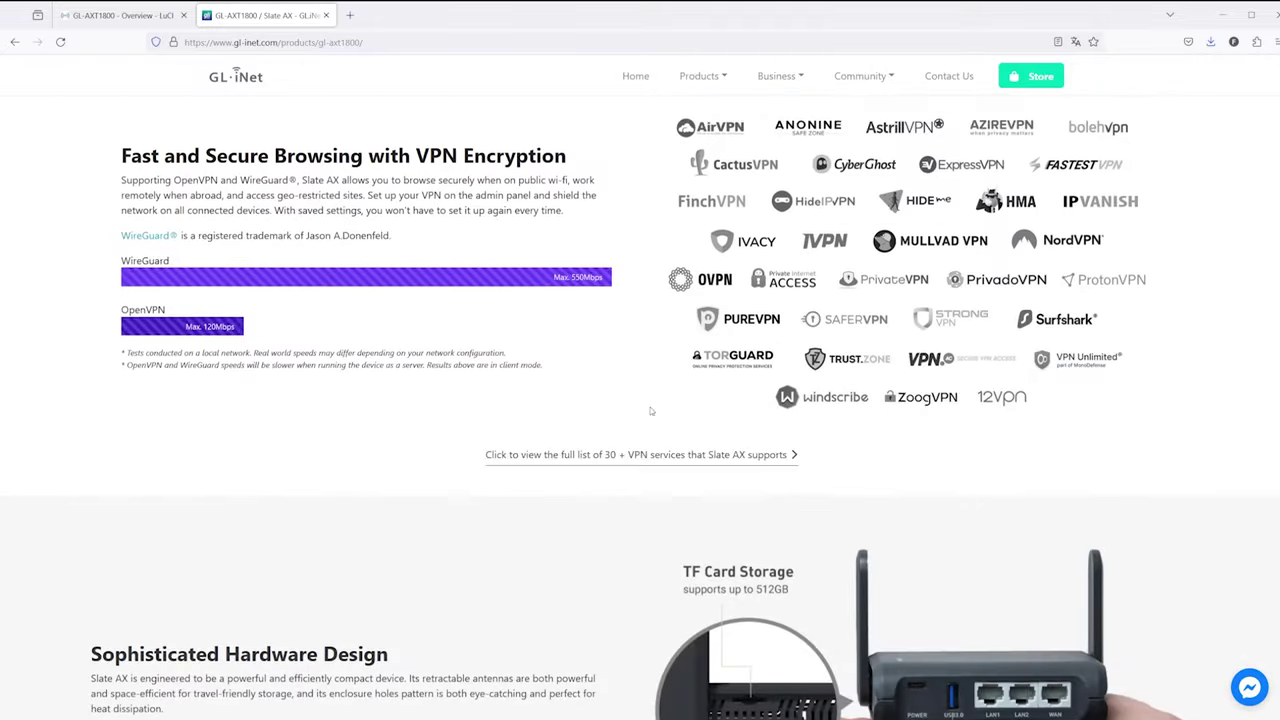
pyautogui.scroll(-3, 1007, 470)
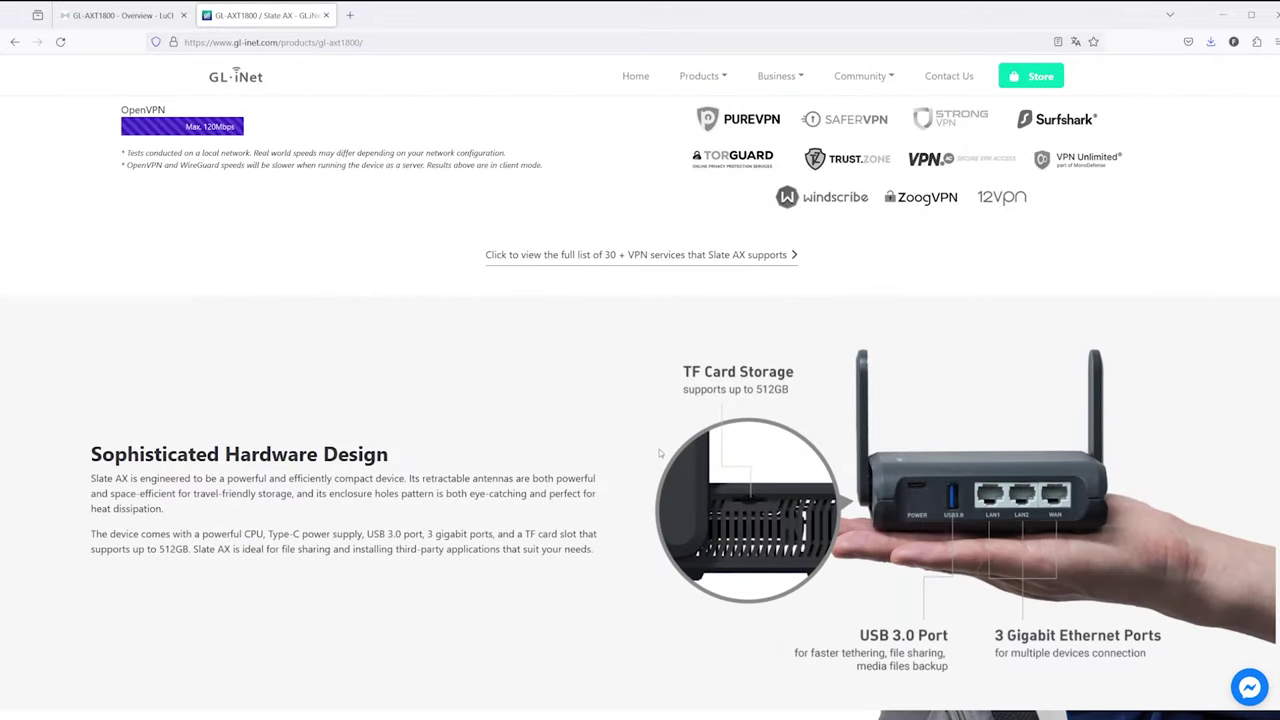
pyautogui.scroll(-3, 875, 413)
pyautogui.scroll(-3, 852, 412)
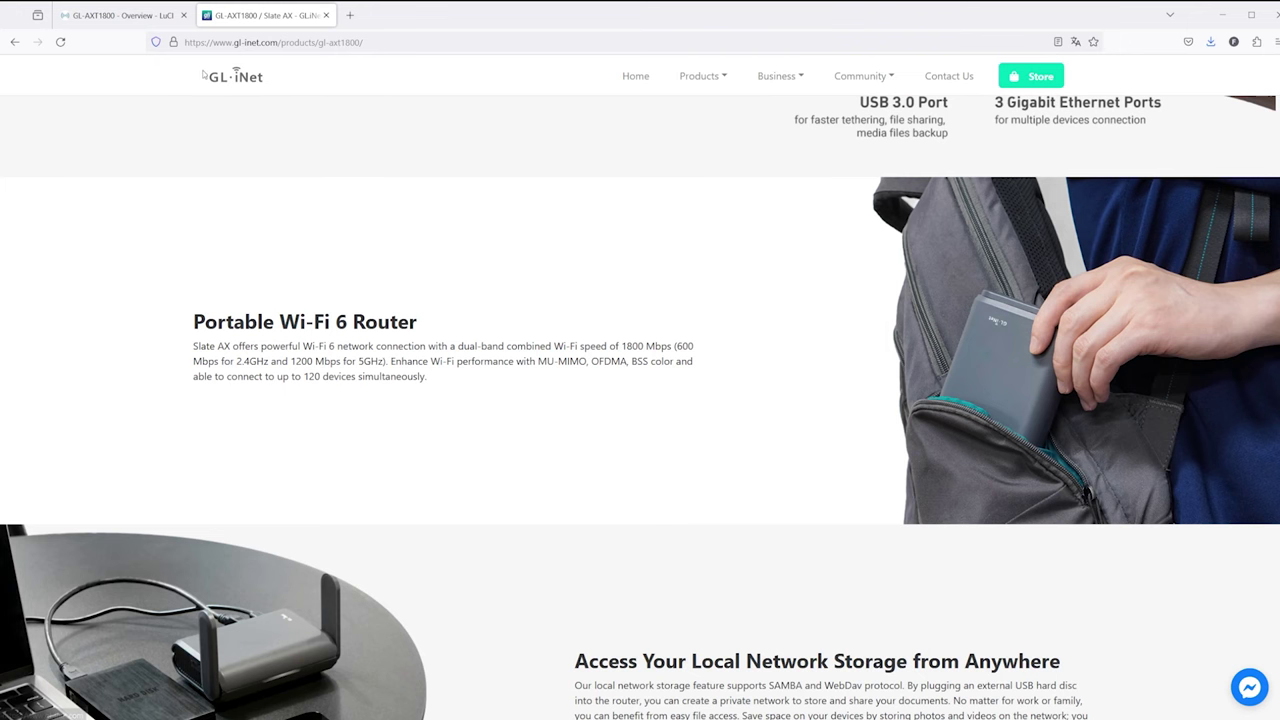
pyautogui.scroll(-5, 562, 481)
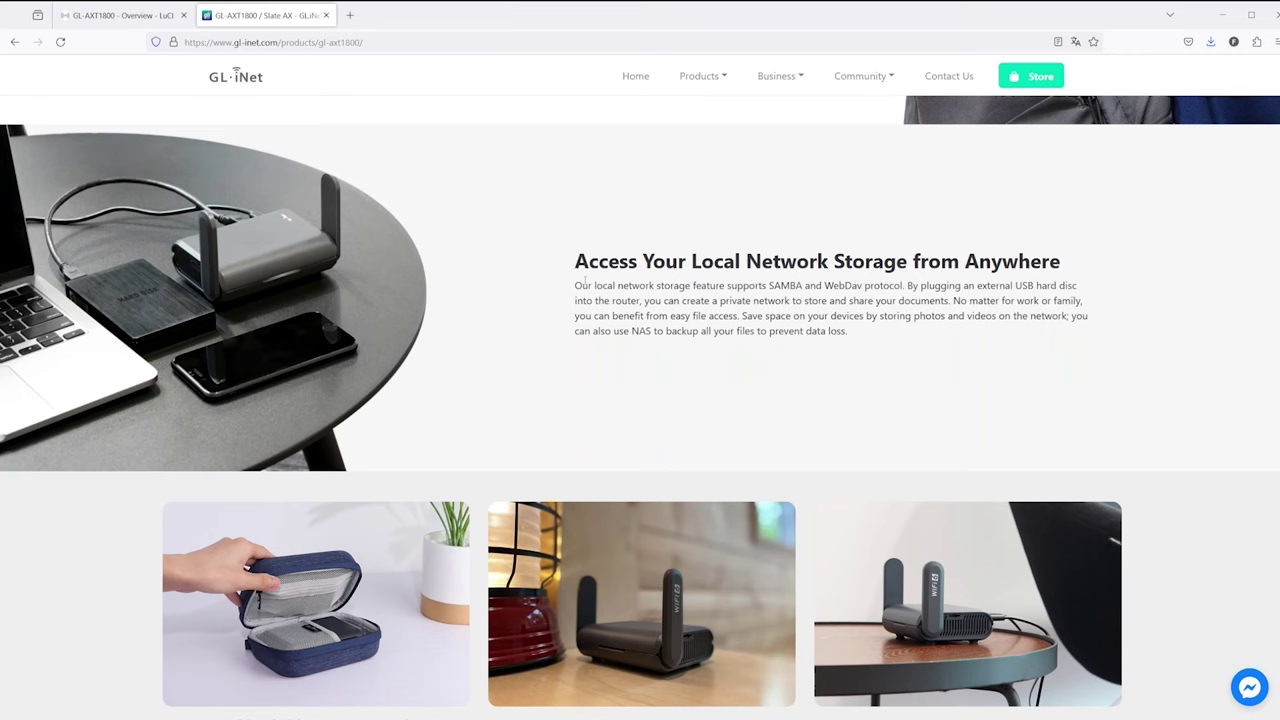
pyautogui.scroll(10, 589, 359)
pyautogui.scroll(10, 600, 355)
pyautogui.scroll(10, 620, 350)
pyautogui.scroll(5, 639, 342)
pyautogui.scroll(-4, 533, 429)
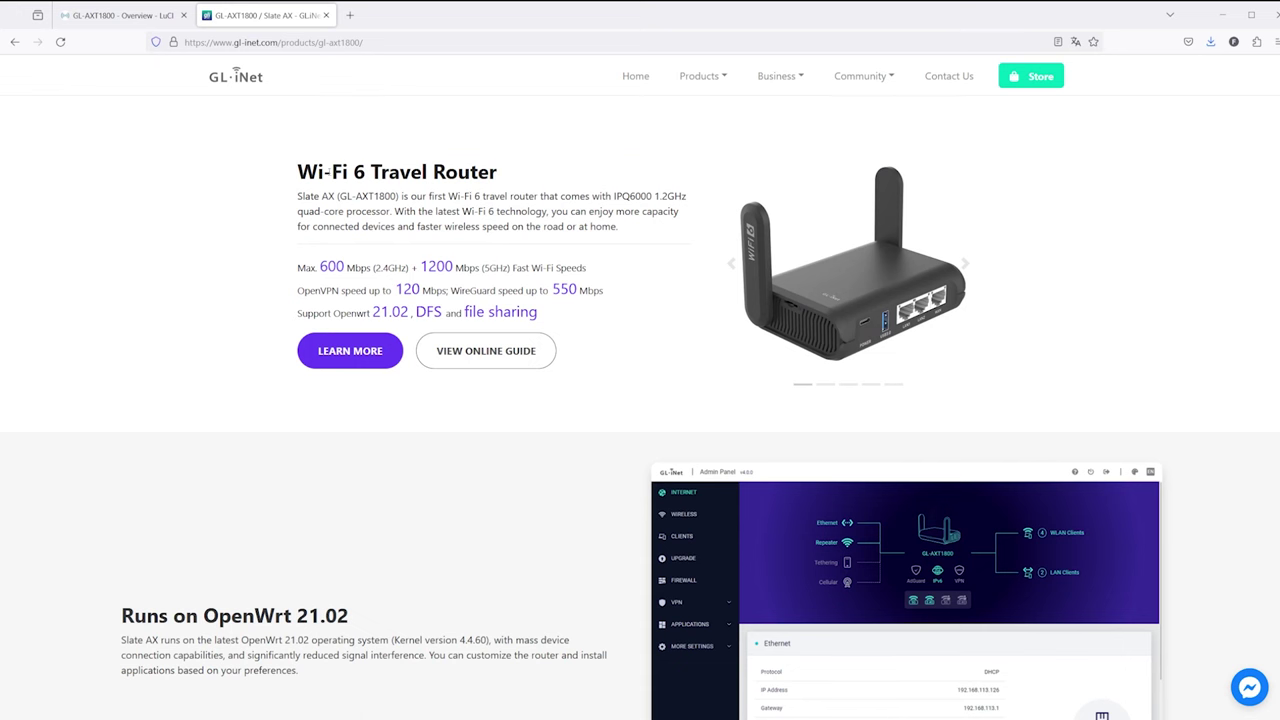
# Highlight the Wi-Fi 6 Travel Router and OpenWrt 21.02 paragraphs, then return to the LuCI status page.
pyautogui.moveTo(287, 157); pyautogui.dragTo(640, 228)
pyautogui.click(646, 463)
pyautogui.scroll(-3, 482, 545)
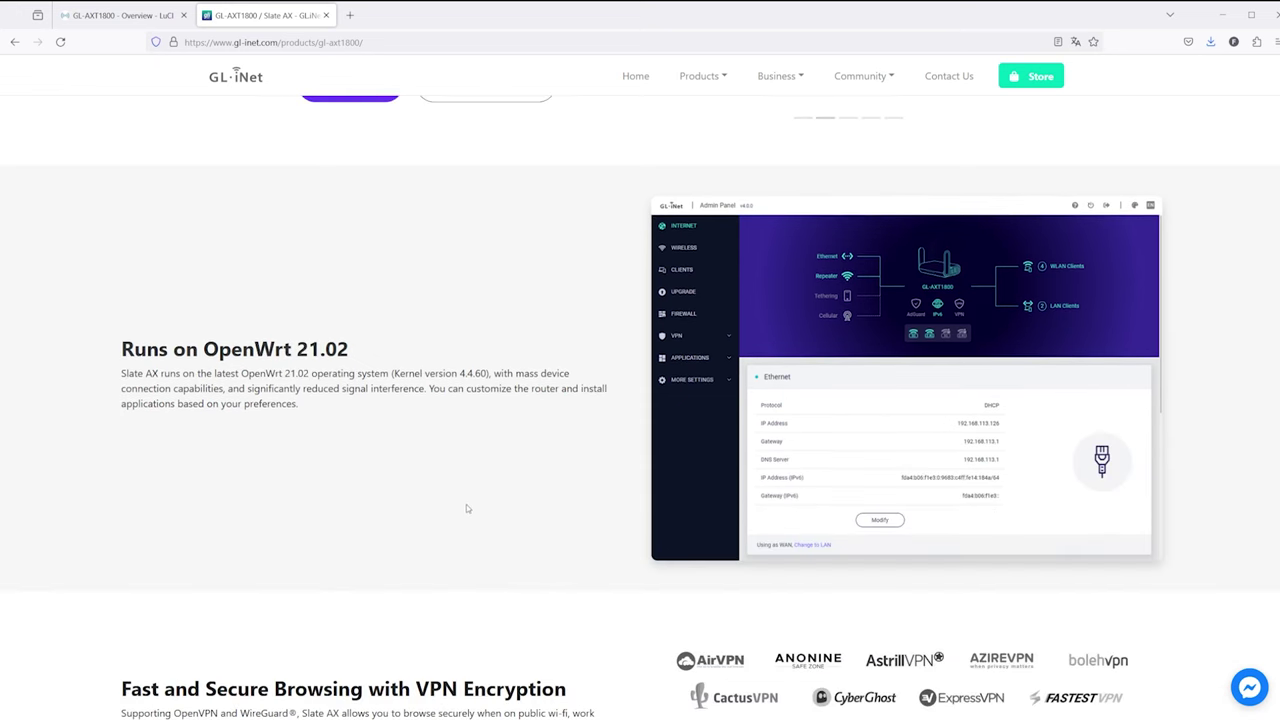
pyautogui.moveTo(311, 425); pyautogui.dragTo(117, 352)
pyautogui.click(297, 443)
pyautogui.scroll(-1, 282, 429)
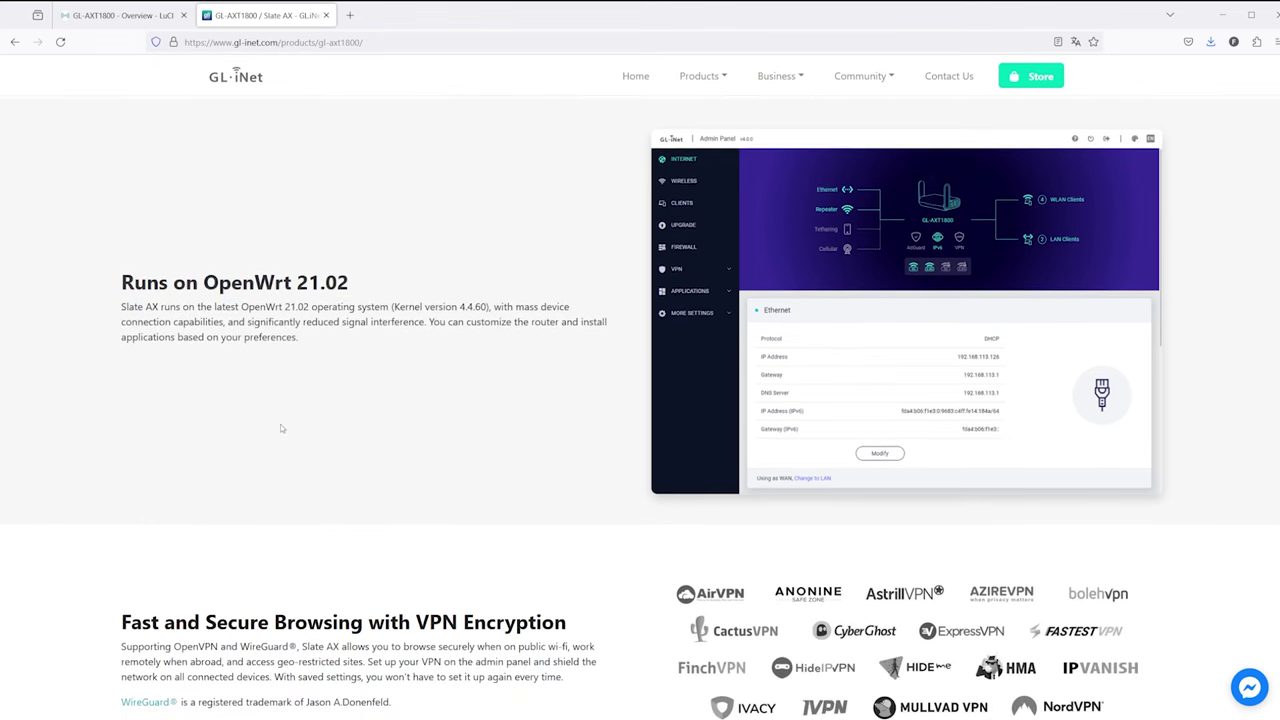
pyautogui.click(117, 17)
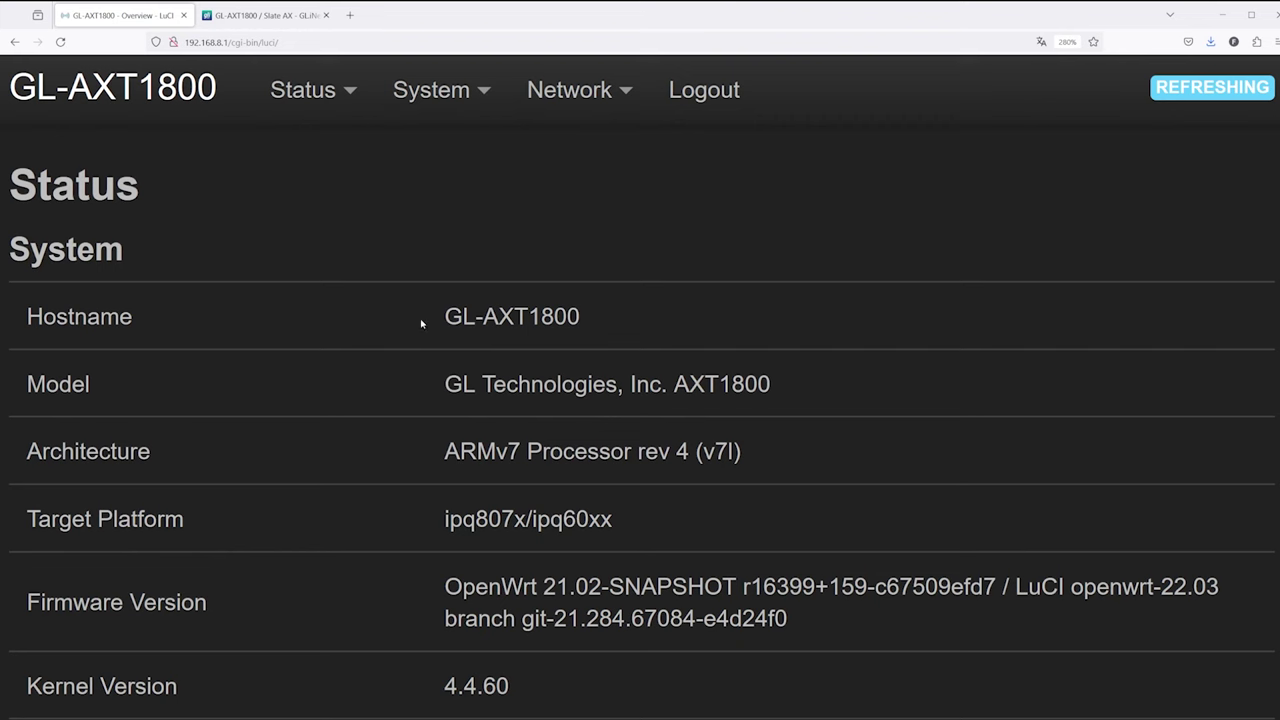
pyautogui.moveTo(410, 117)
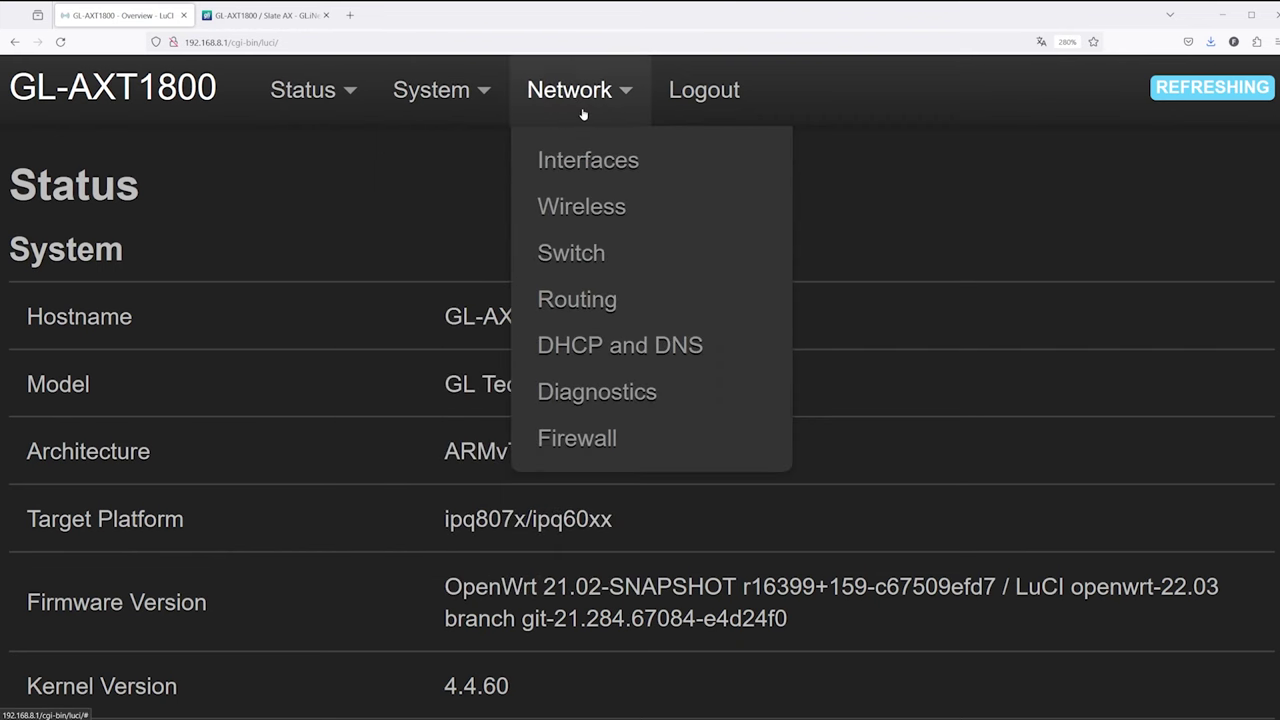
pyautogui.moveTo(337, 103)
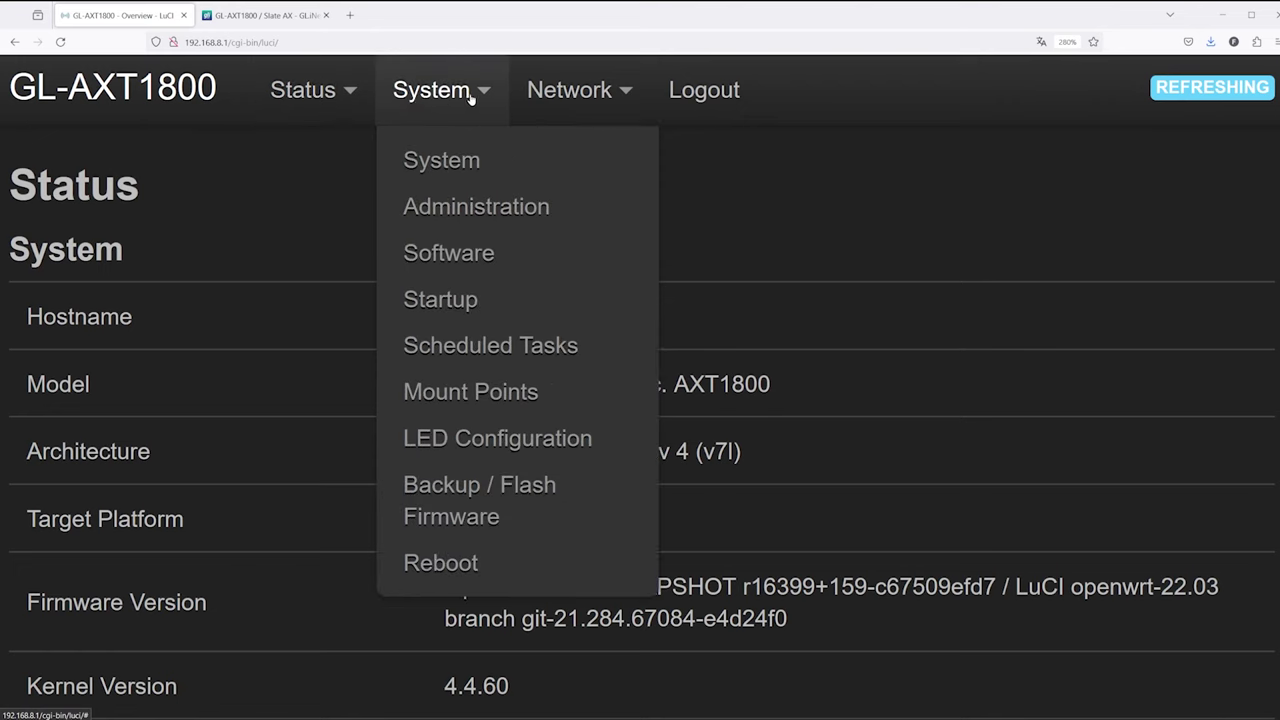
pyautogui.moveTo(545, 103)
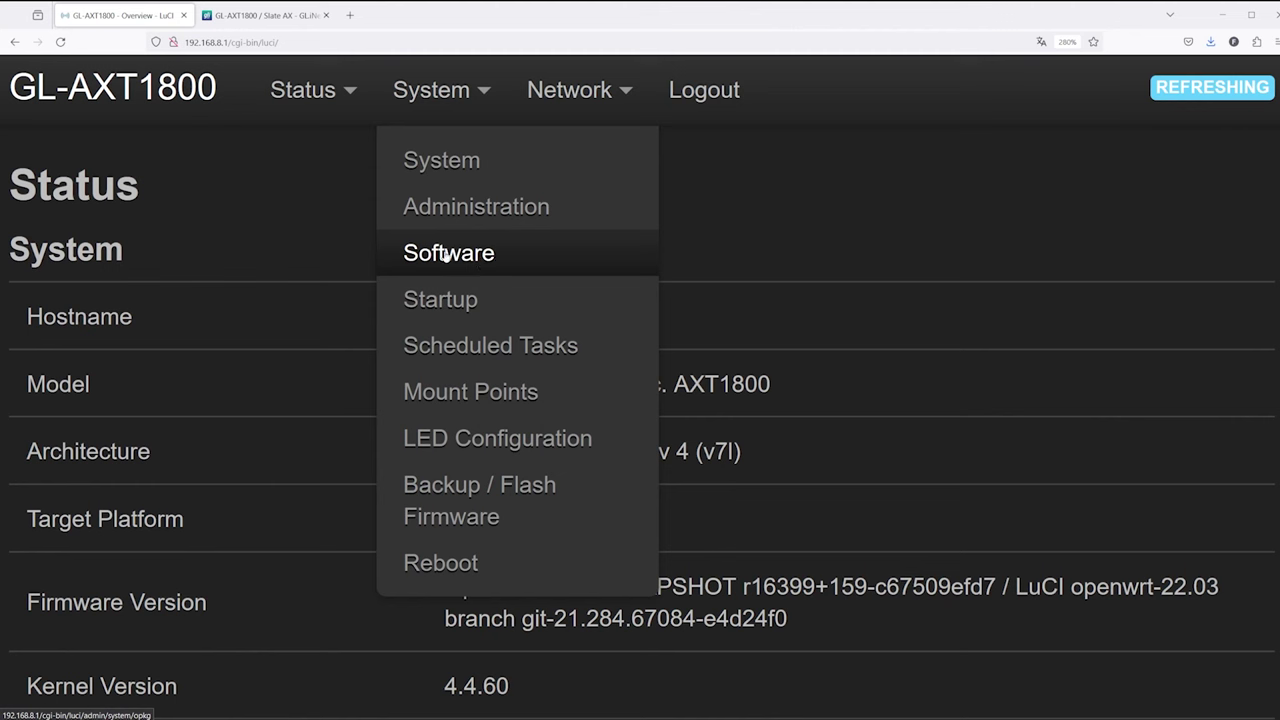
pyautogui.moveTo(588, 107)
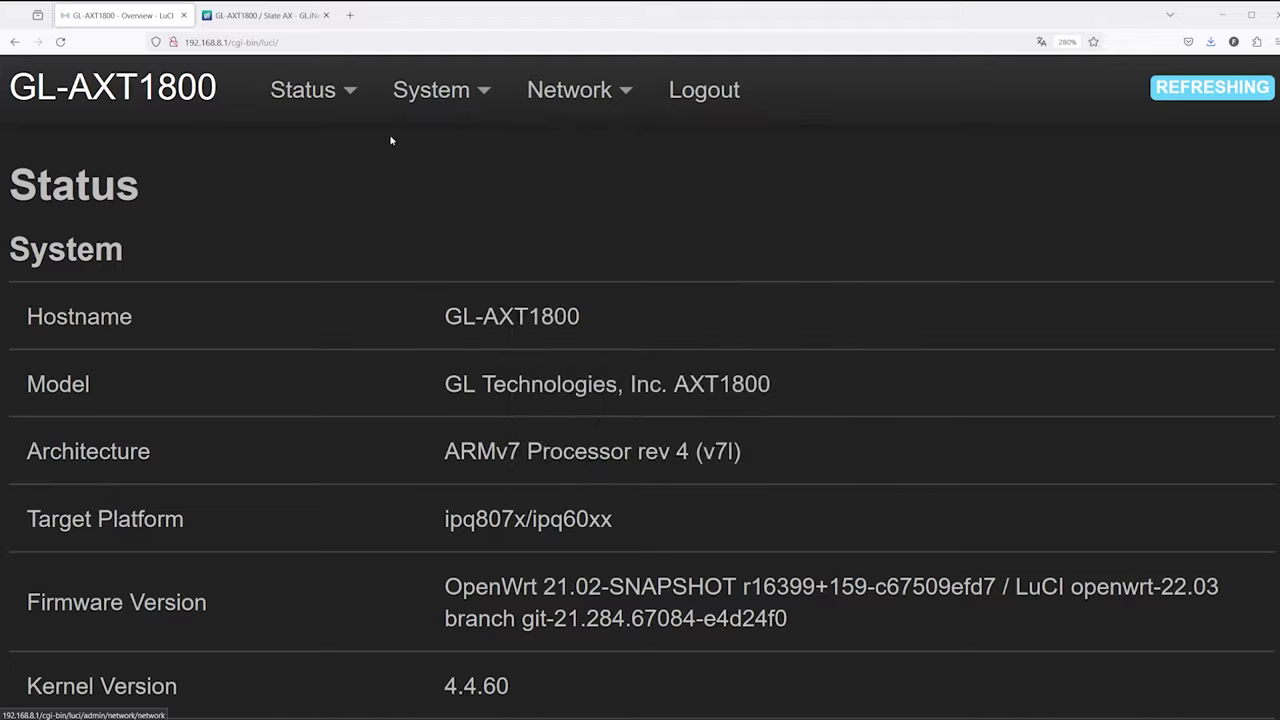
pyautogui.hotkey('ctrl', 'Tab')
pyautogui.scroll(5, 763, 409)
pyautogui.scroll(2, 806, 466)
pyautogui.scroll(-4, 780, 445)
pyautogui.scroll(-5, 775, 443)
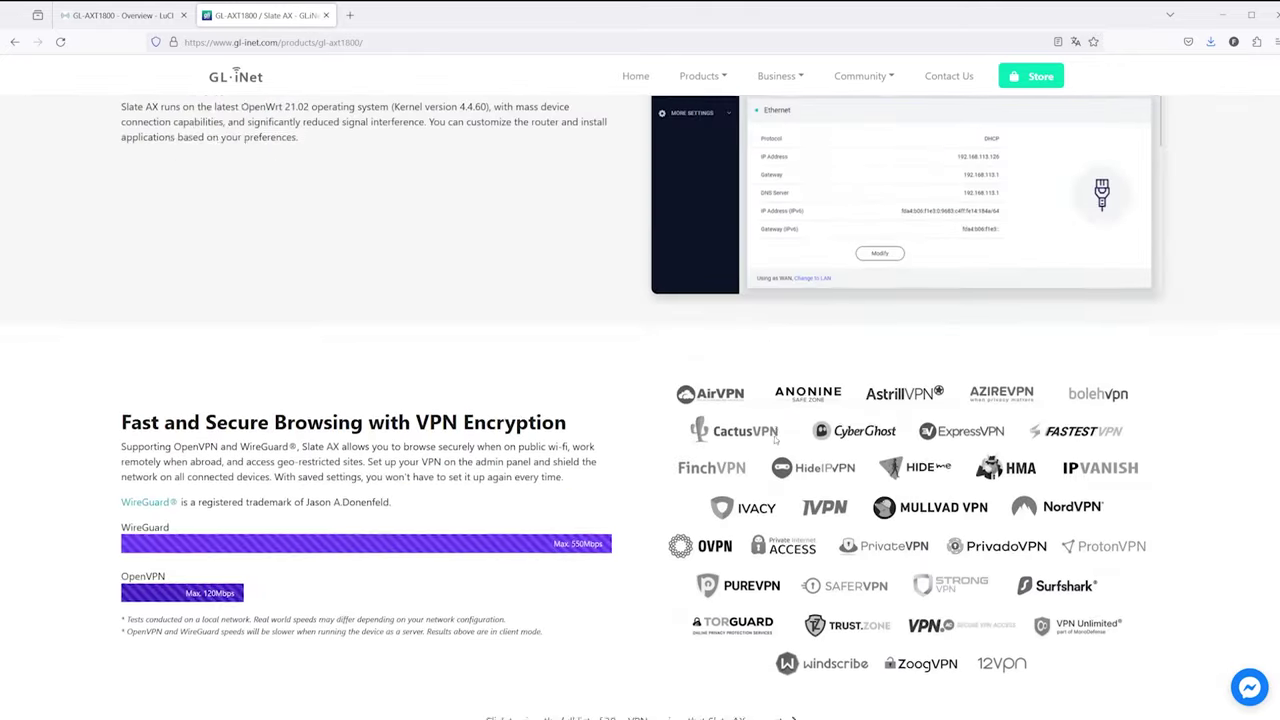
pyautogui.scroll(-5, 775, 438)
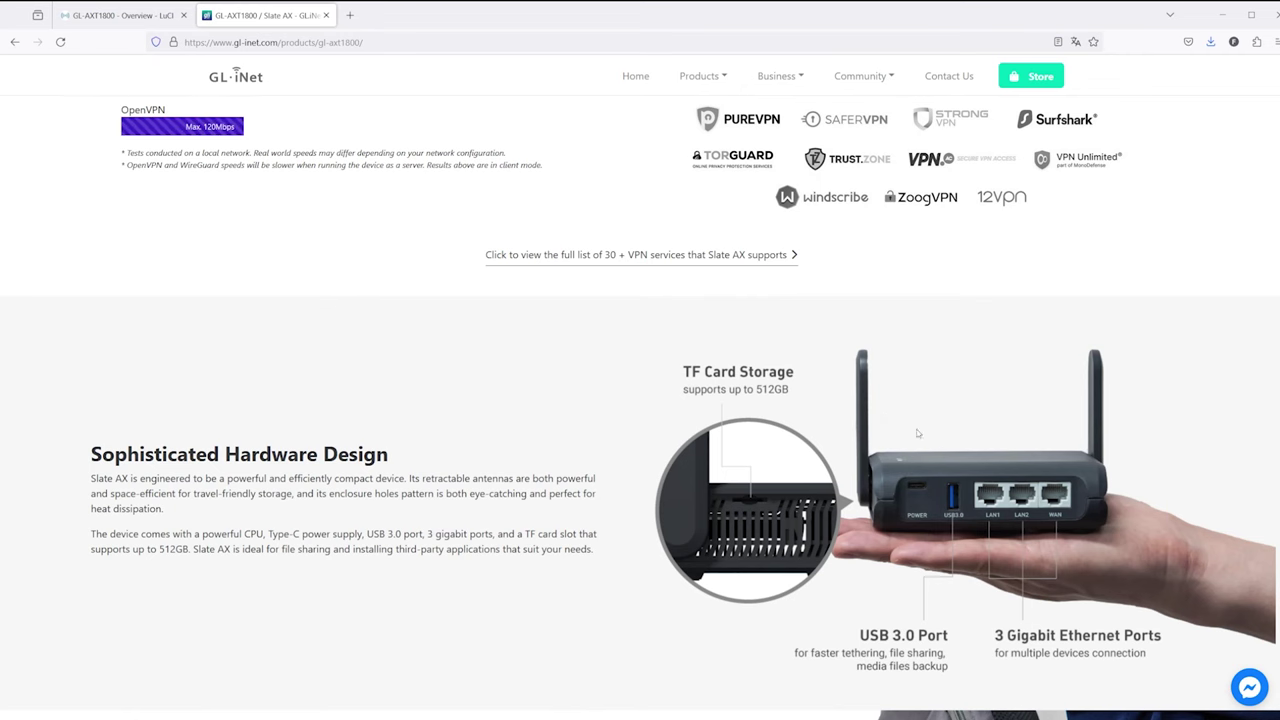
pyautogui.click(141, 20)
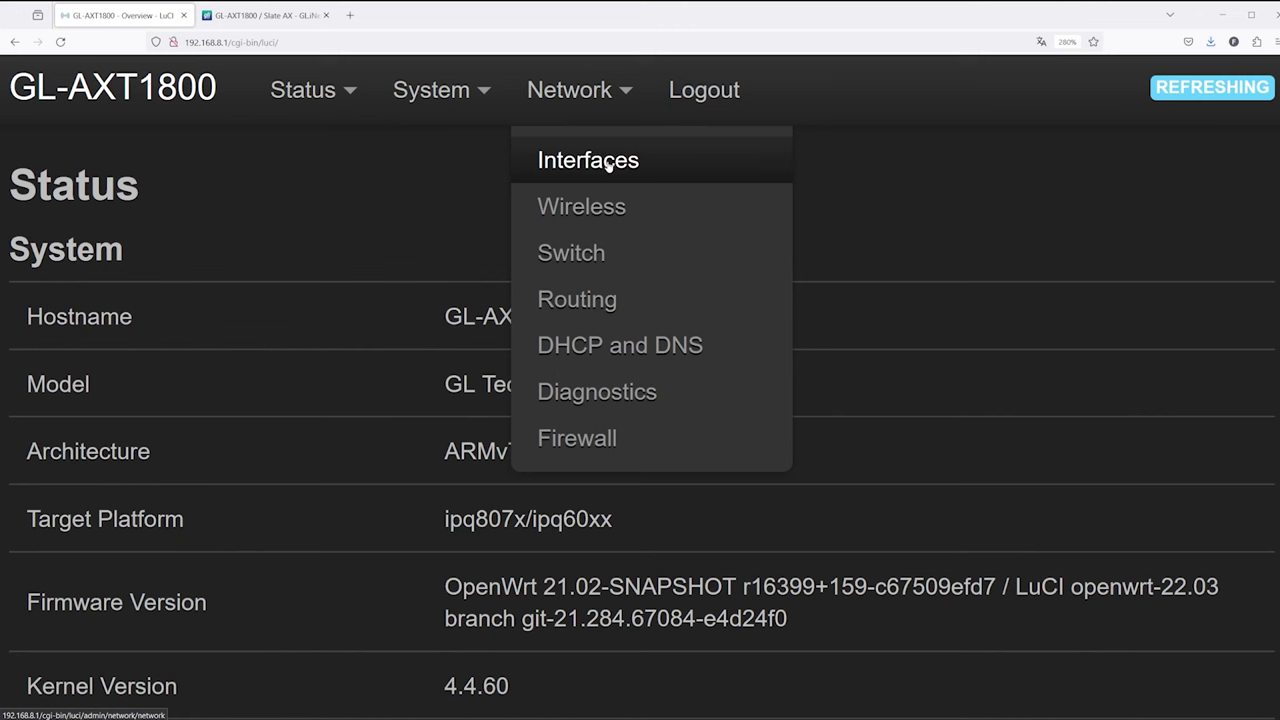
pyautogui.moveTo(455, 102)
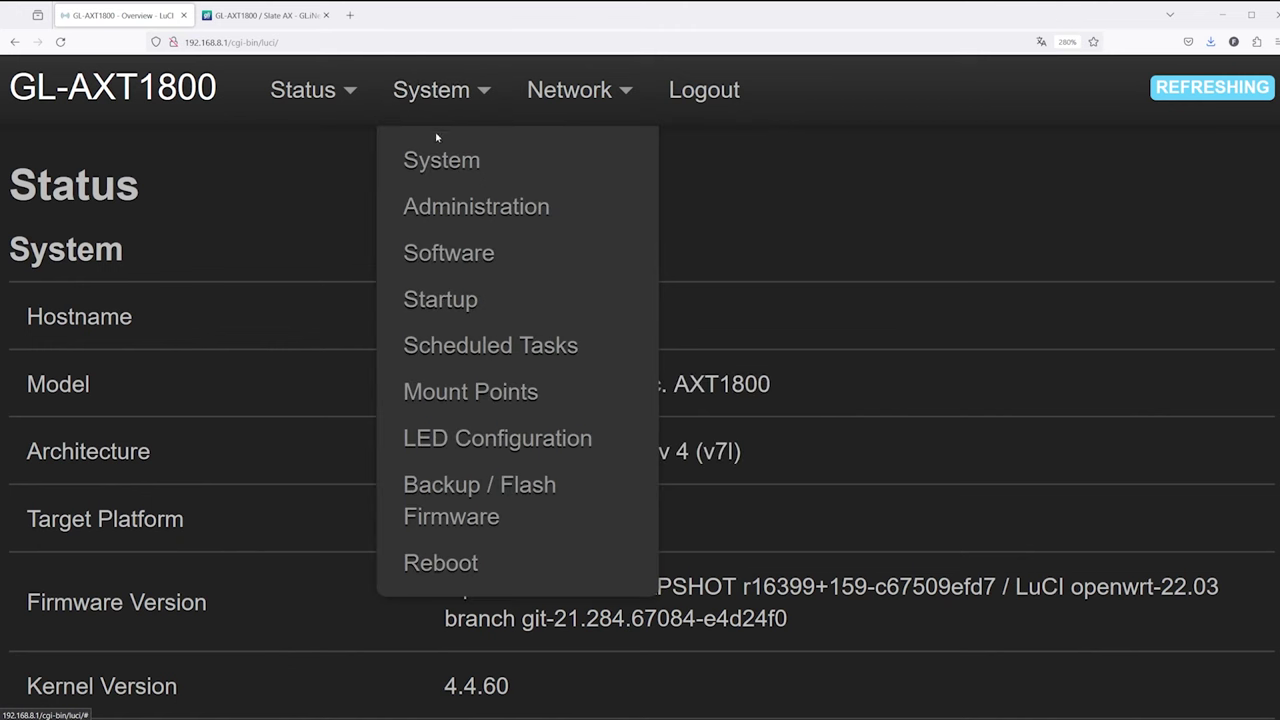
pyautogui.click(517, 252)
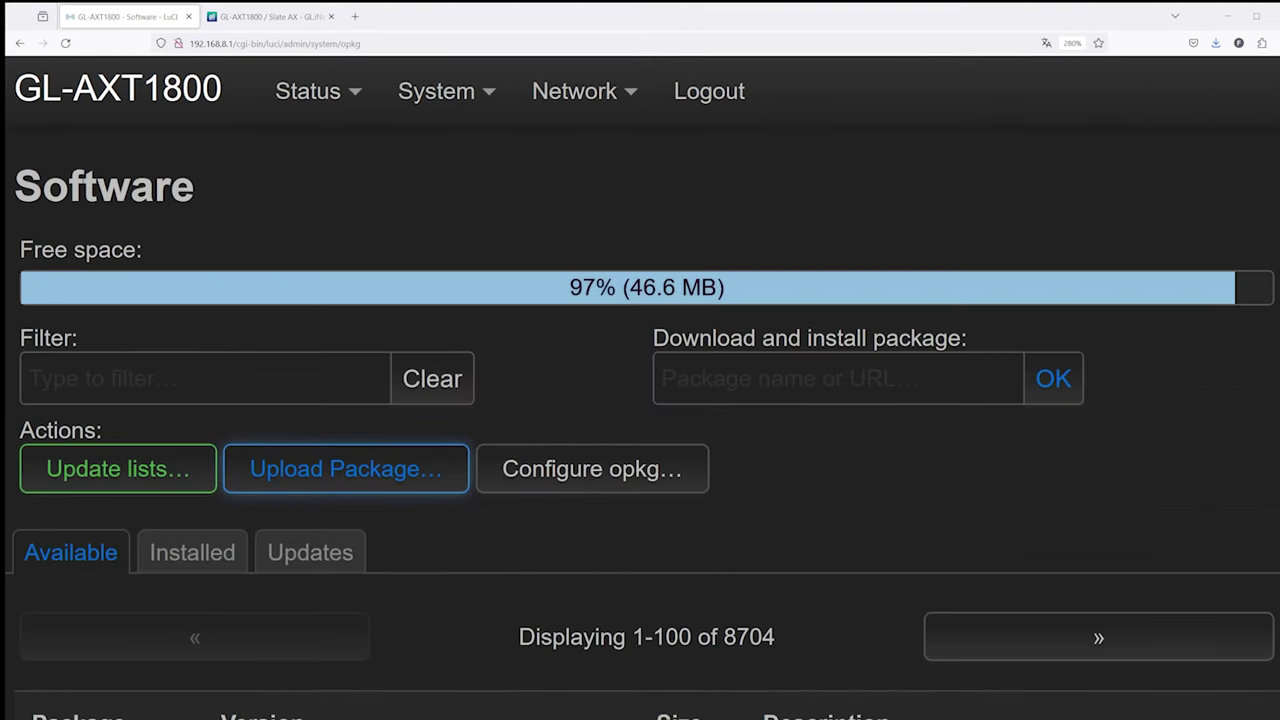
pyautogui.moveTo(436, 91)
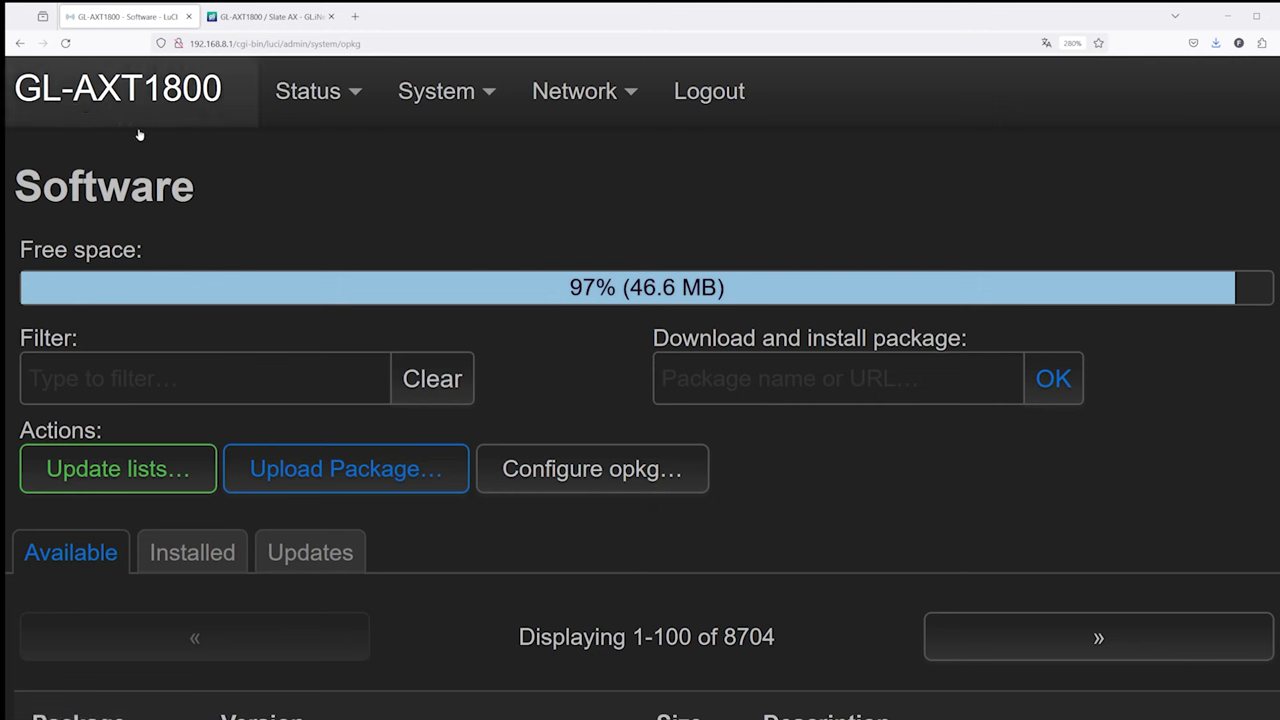
pyautogui.doubleClick(196, 194)
pyautogui.click(196, 190)
pyautogui.moveTo(196, 182)
pyautogui.mouseDown()
pyautogui.moveTo(14, 186)
pyautogui.moveTo(272, 228)
pyautogui.mouseUp()
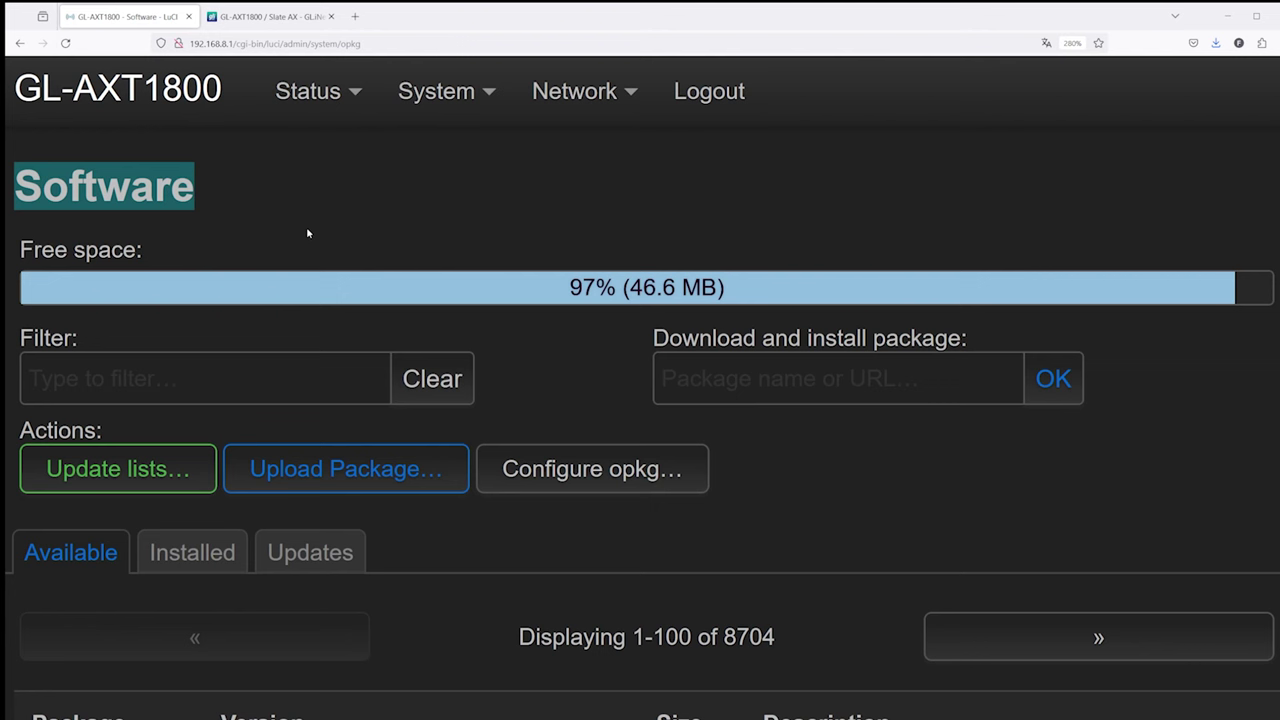
pyautogui.click(269, 169)
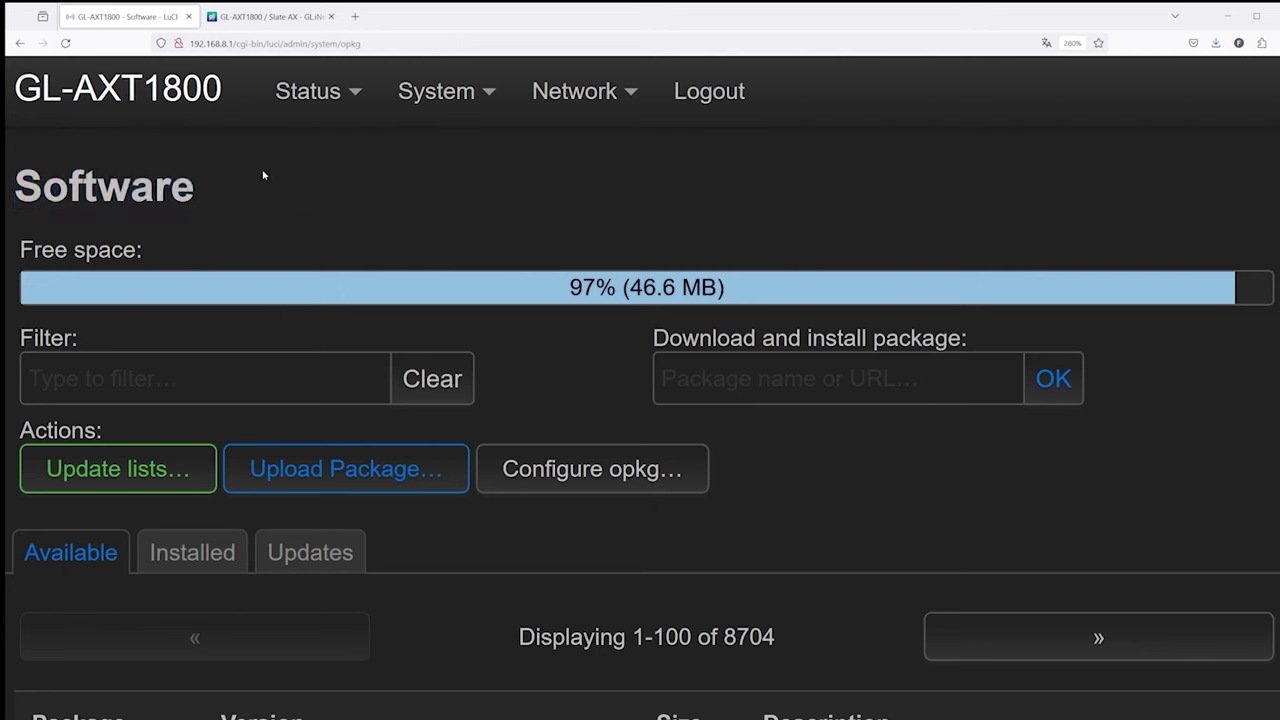
pyautogui.moveTo(44, 188); pyautogui.dragTo(197, 196)
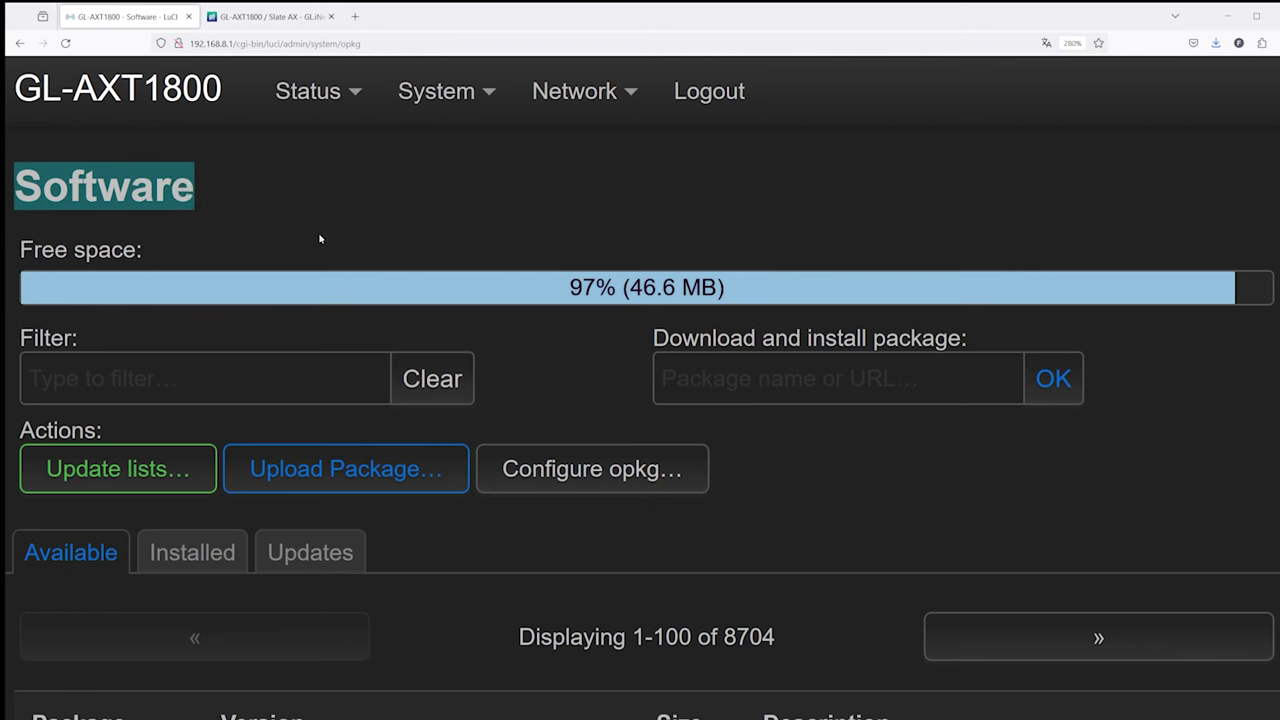
pyautogui.click(56, 190)
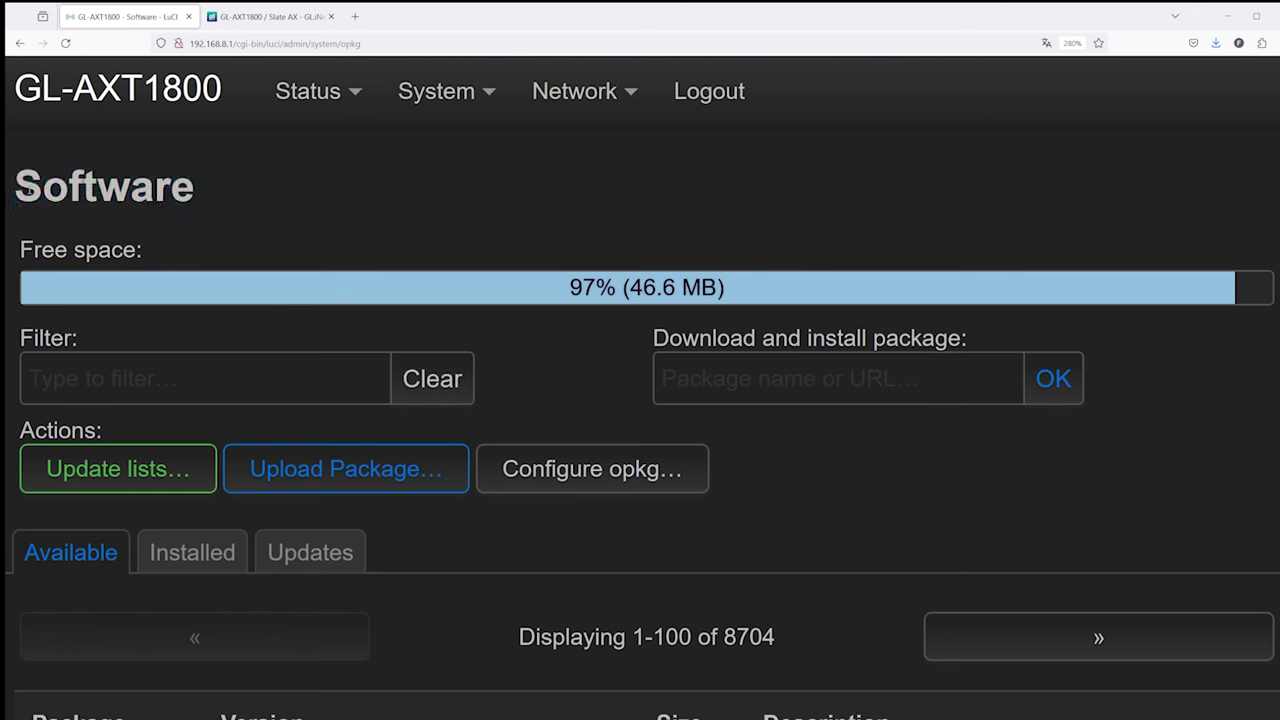
pyautogui.moveTo(42, 188); pyautogui.dragTo(155, 208)
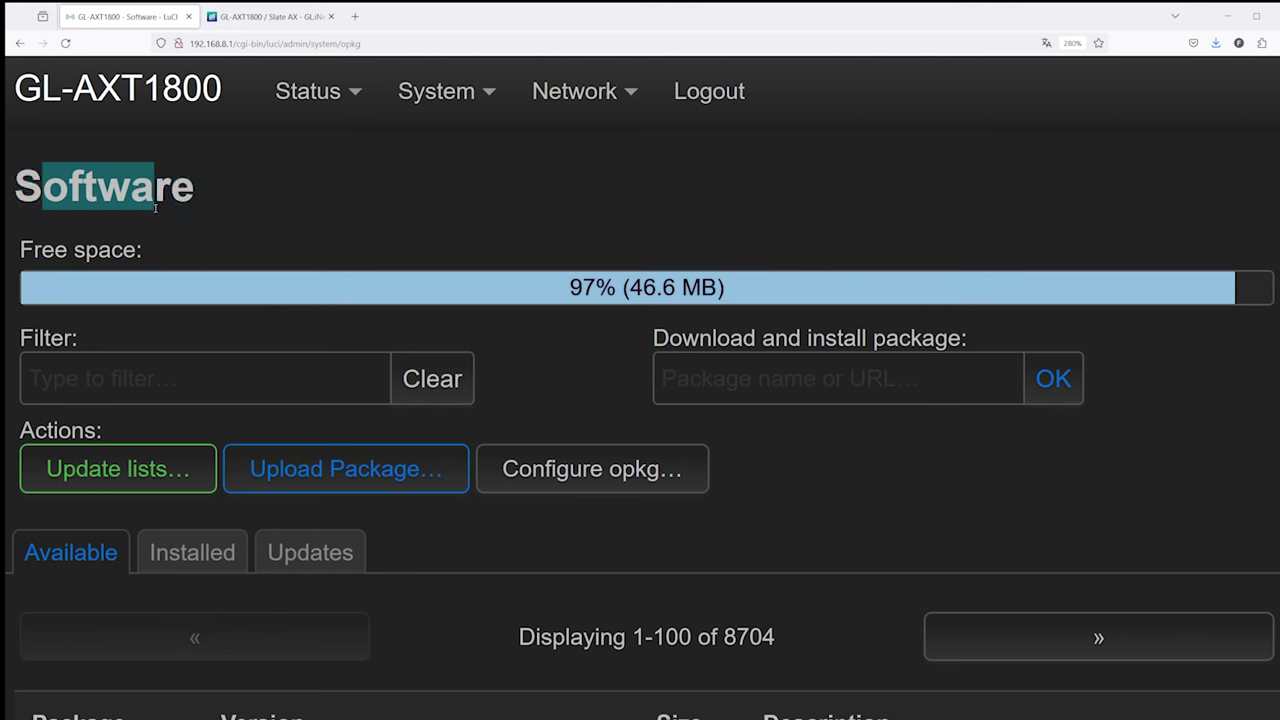
pyautogui.moveTo(196, 190); pyautogui.dragTo(14, 190)
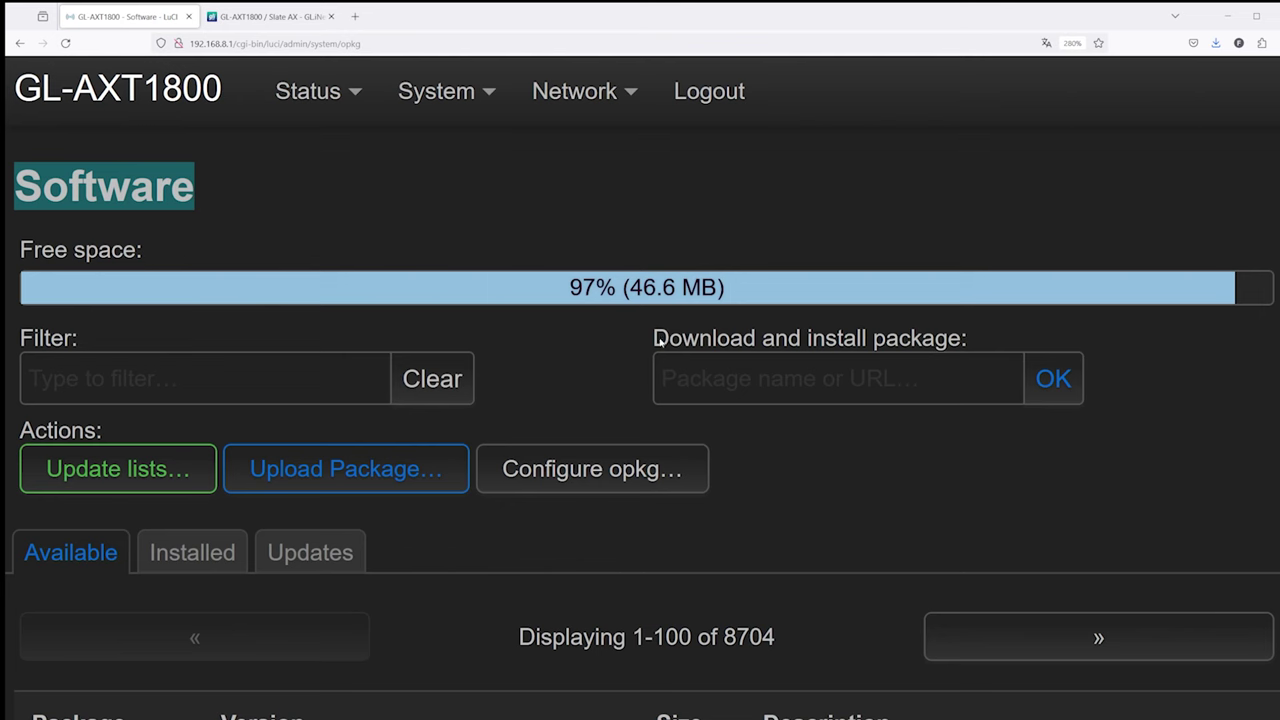
pyautogui.click(119, 471)
pyautogui.scroll(-10, 200, 471)
pyautogui.scroll(10, 200, 471)
pyautogui.scroll(-8, 357, 437)
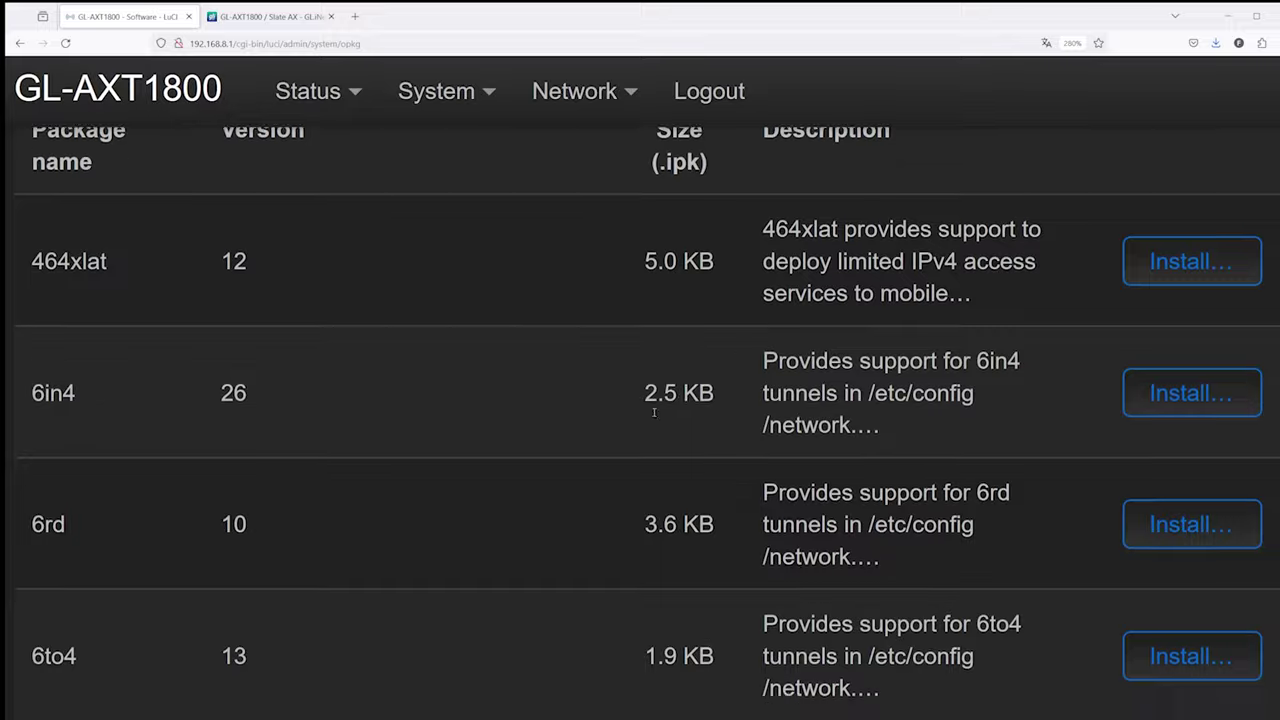
pyautogui.scroll(-5, 414, 463)
pyautogui.scroll(-5, 450, 537)
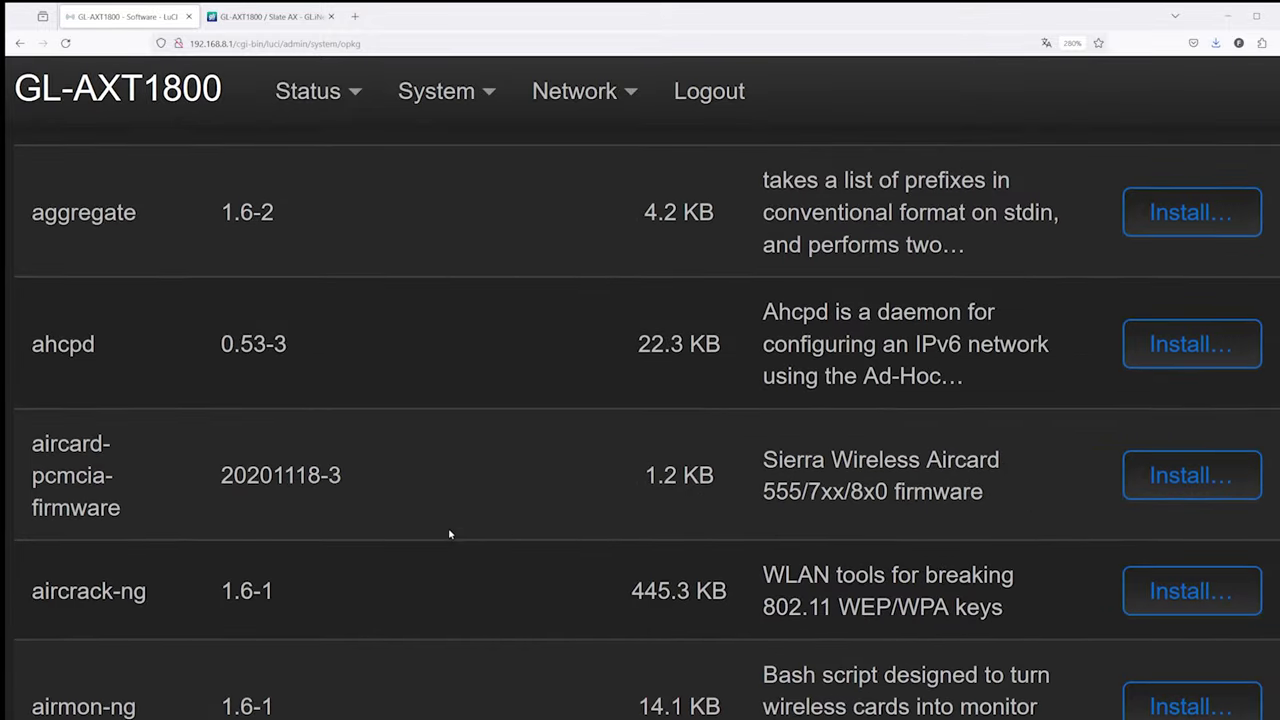
pyautogui.scroll(-5, 371, 480)
pyautogui.scroll(3, 189, 412)
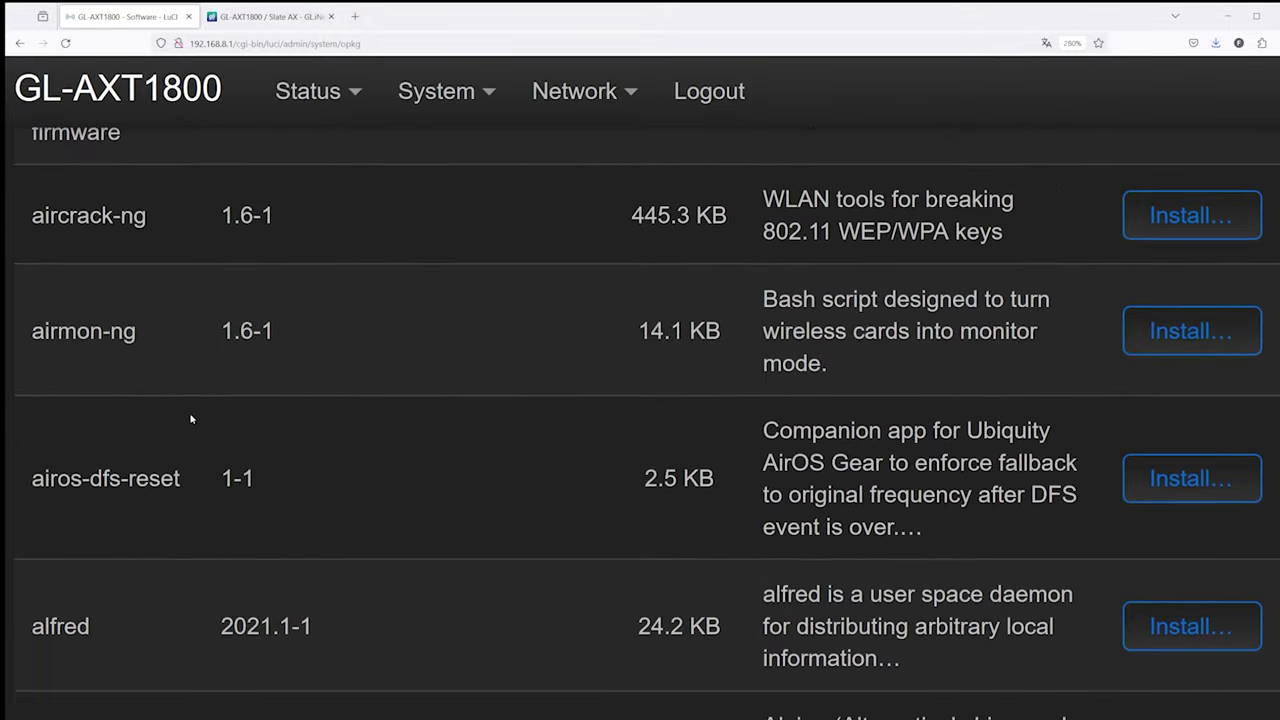
pyautogui.scroll(2, 186, 443)
pyautogui.moveTo(160, 410); pyautogui.dragTo(22, 412)
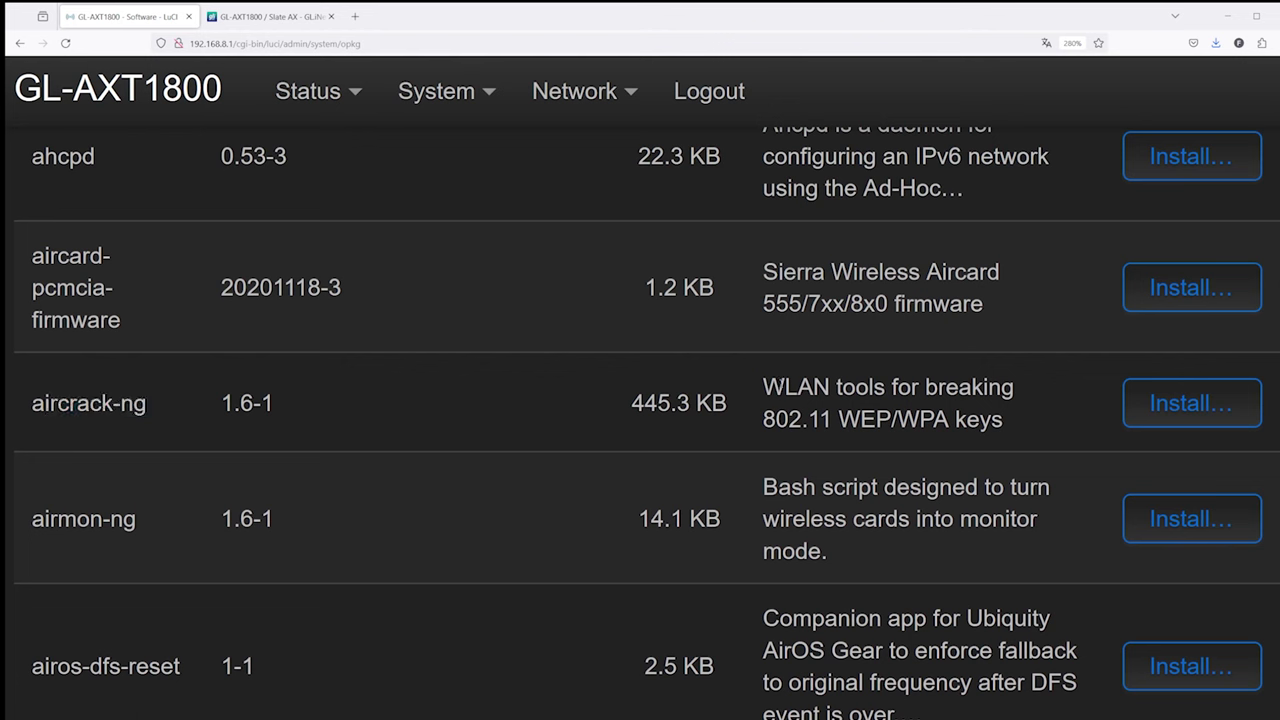
pyautogui.tripleClick(820, 406)
pyautogui.click(776, 390)
pyautogui.moveTo(784, 387); pyautogui.dragTo(1005, 428)
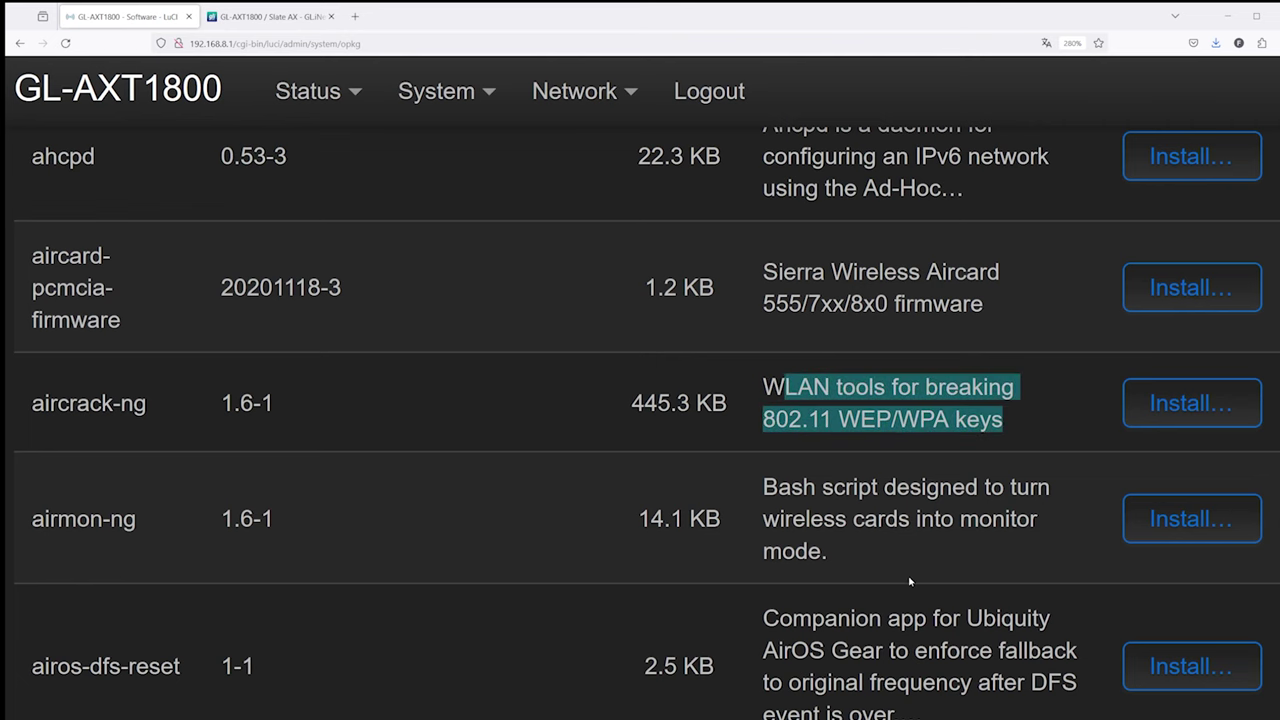
pyautogui.scroll(-5, 734, 434)
pyautogui.scroll(-5, 565, 464)
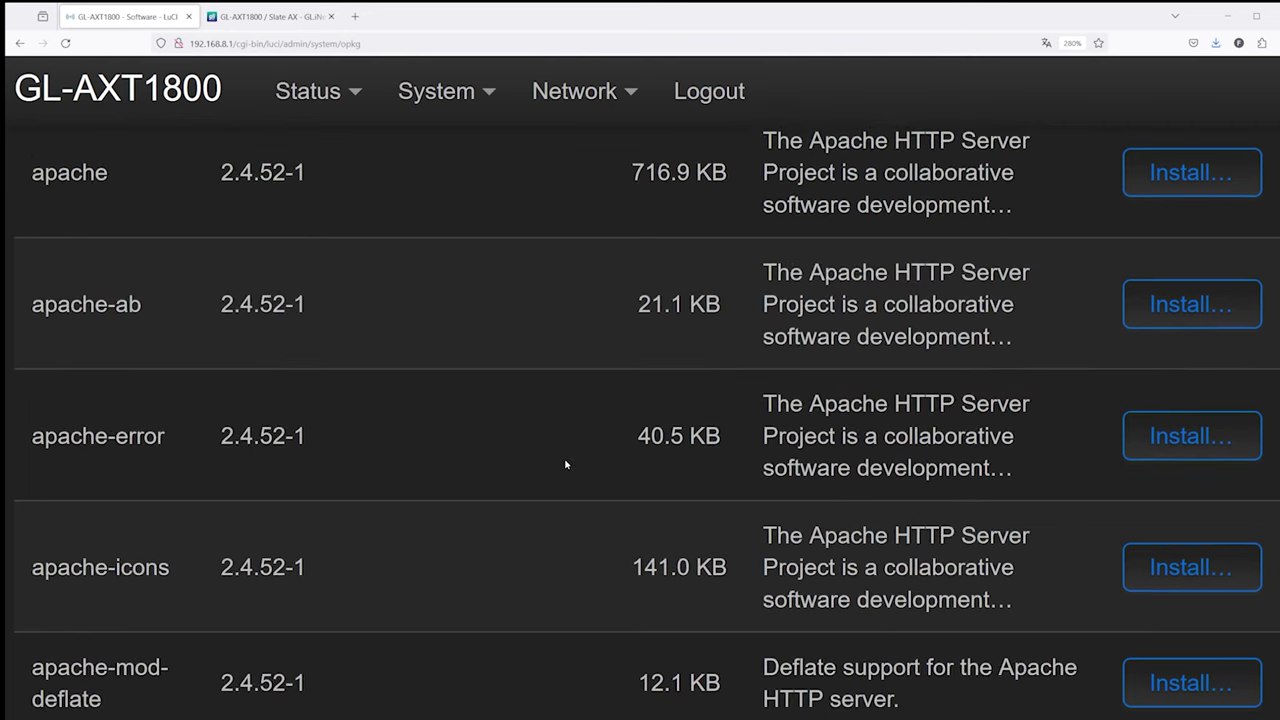
pyautogui.scroll(-2, 190, 420)
pyautogui.scroll(6, 130, 425)
pyautogui.scroll(-4, 85, 460)
pyautogui.moveTo(48, 298); pyautogui.dragTo(306, 300)
pyautogui.moveTo(894, 272)
pyautogui.mouseDown()
pyautogui.moveTo(928, 270)
pyautogui.moveTo(1004, 338)
pyautogui.mouseUp()
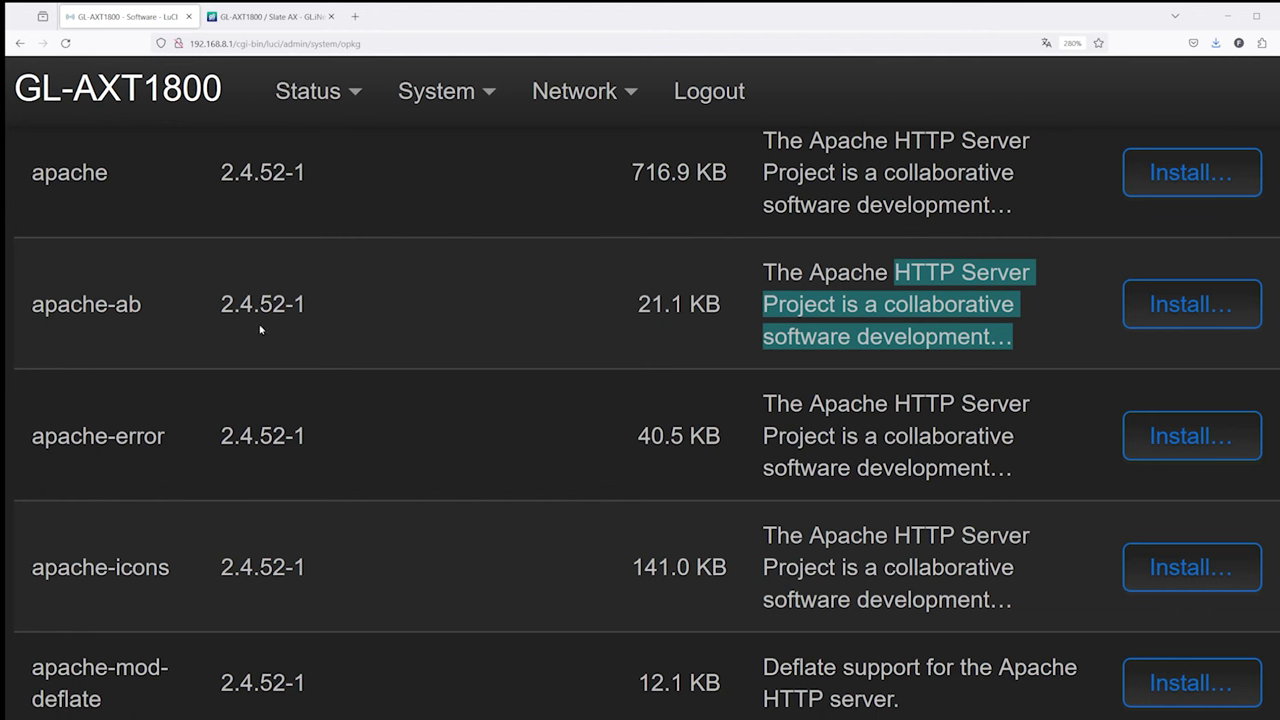
pyautogui.scroll(5, 600, 458)
pyautogui.scroll(1, 314, 477)
pyautogui.scroll(5, 312, 478)
pyautogui.scroll(10, 312, 477)
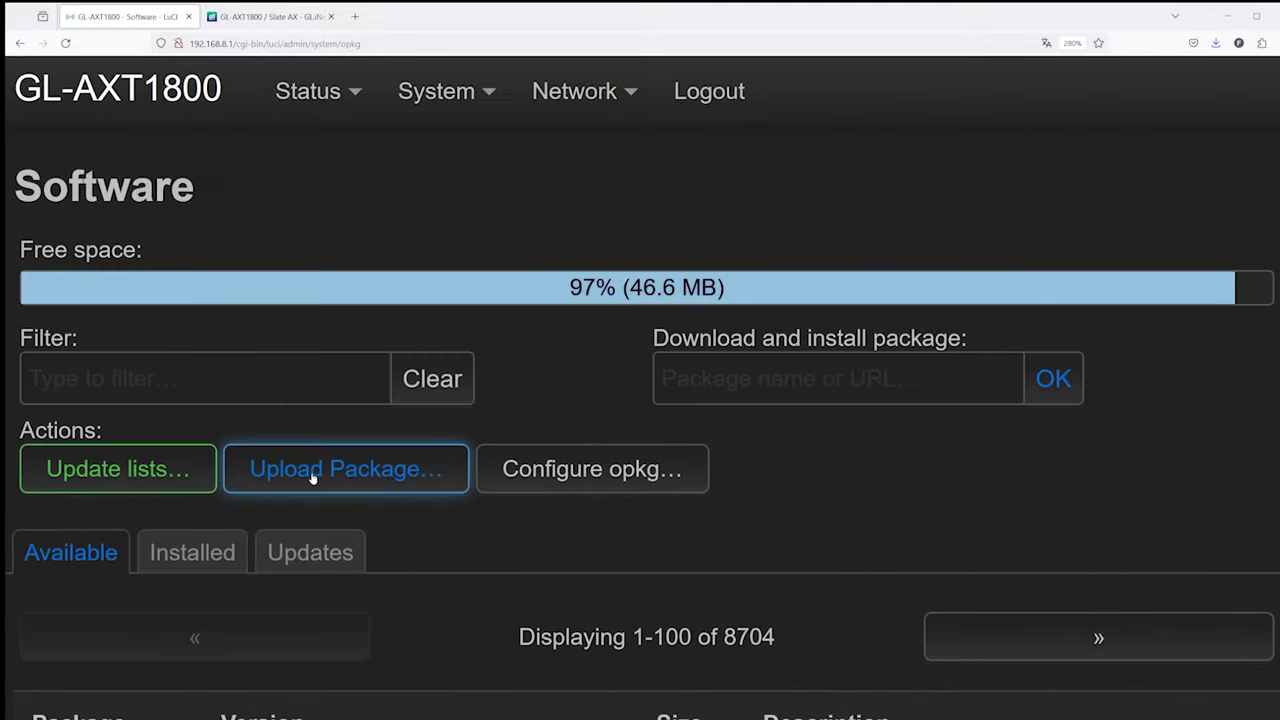
# Update LuCI's package lists and dismiss the log once the database update completes.
pyautogui.click(178, 470)
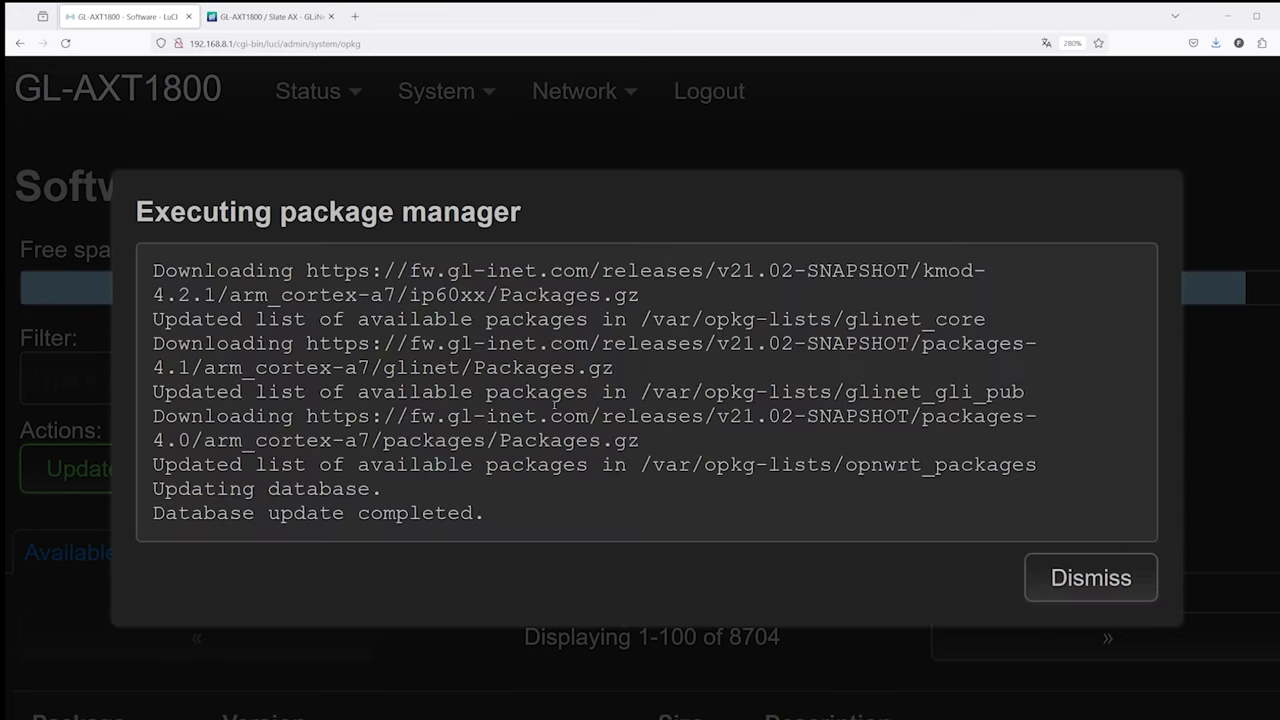
pyautogui.moveTo(532, 522); pyautogui.dragTo(378, 490)
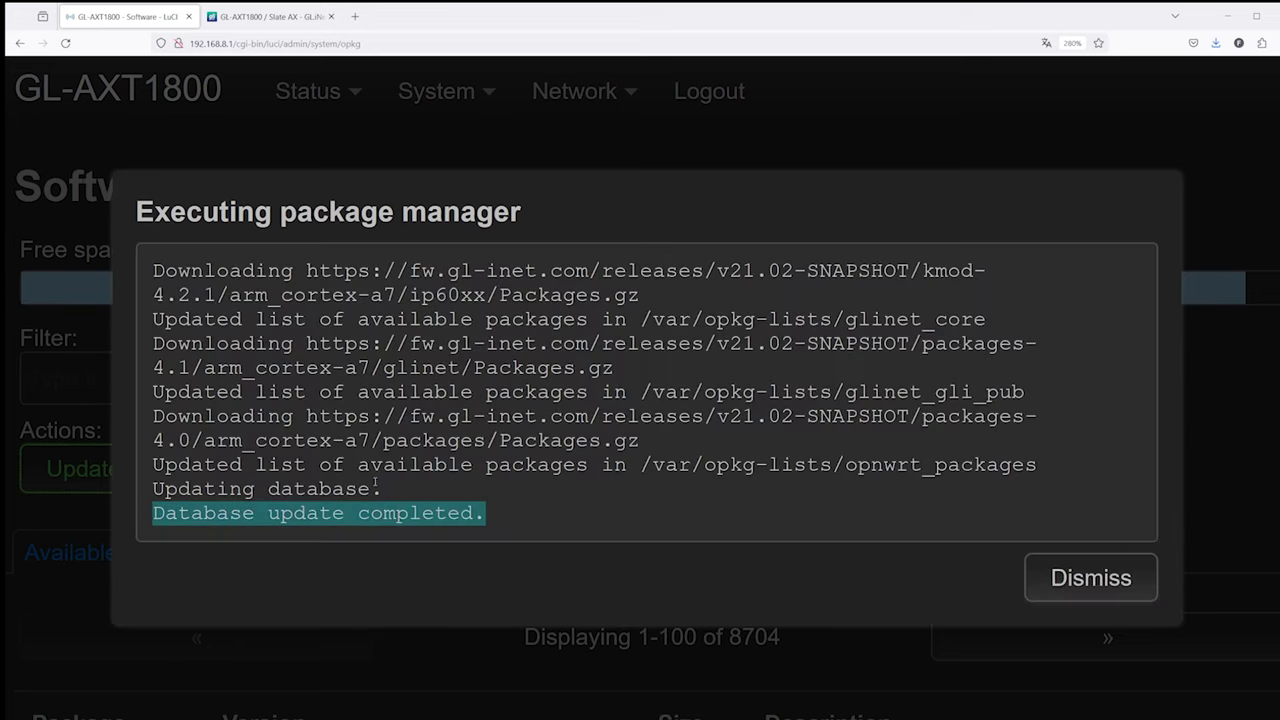
pyautogui.click(1087, 588)
# Filter the Software package list by 'ssh'.
pyautogui.scroll(-5, 583, 543)
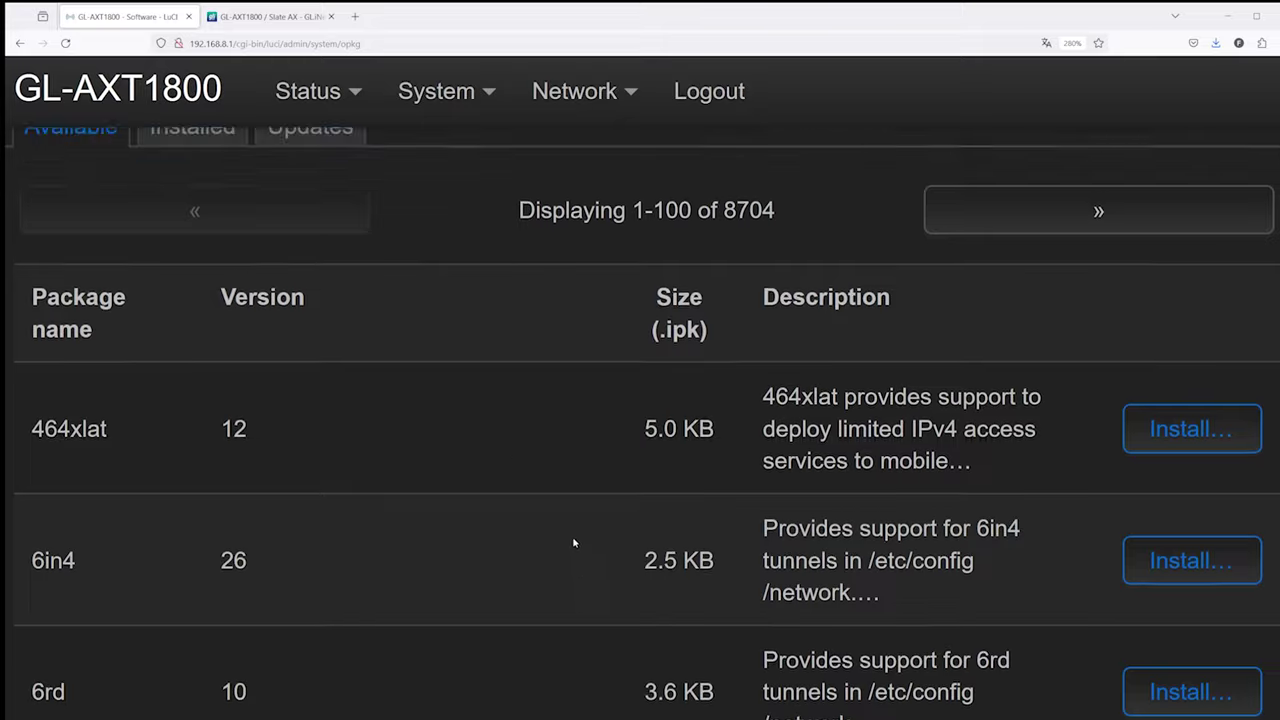
pyautogui.scroll(5, 571, 540)
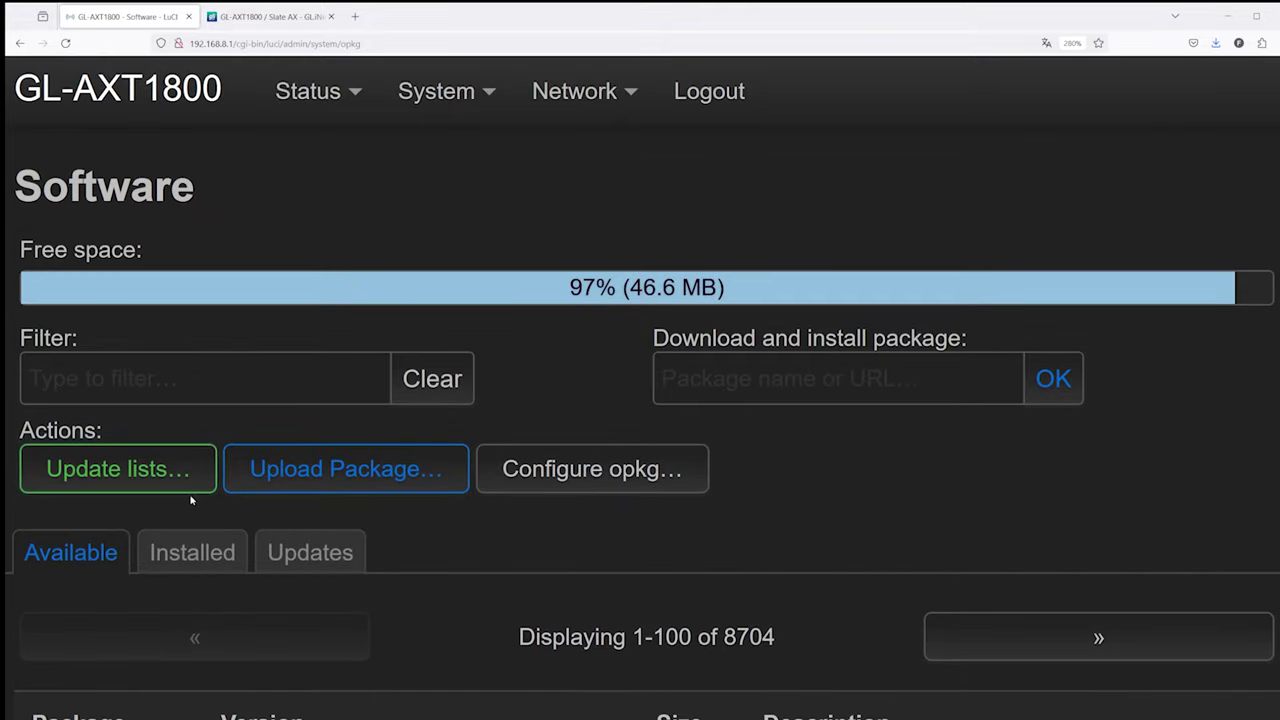
pyautogui.scroll(-3, 557, 528)
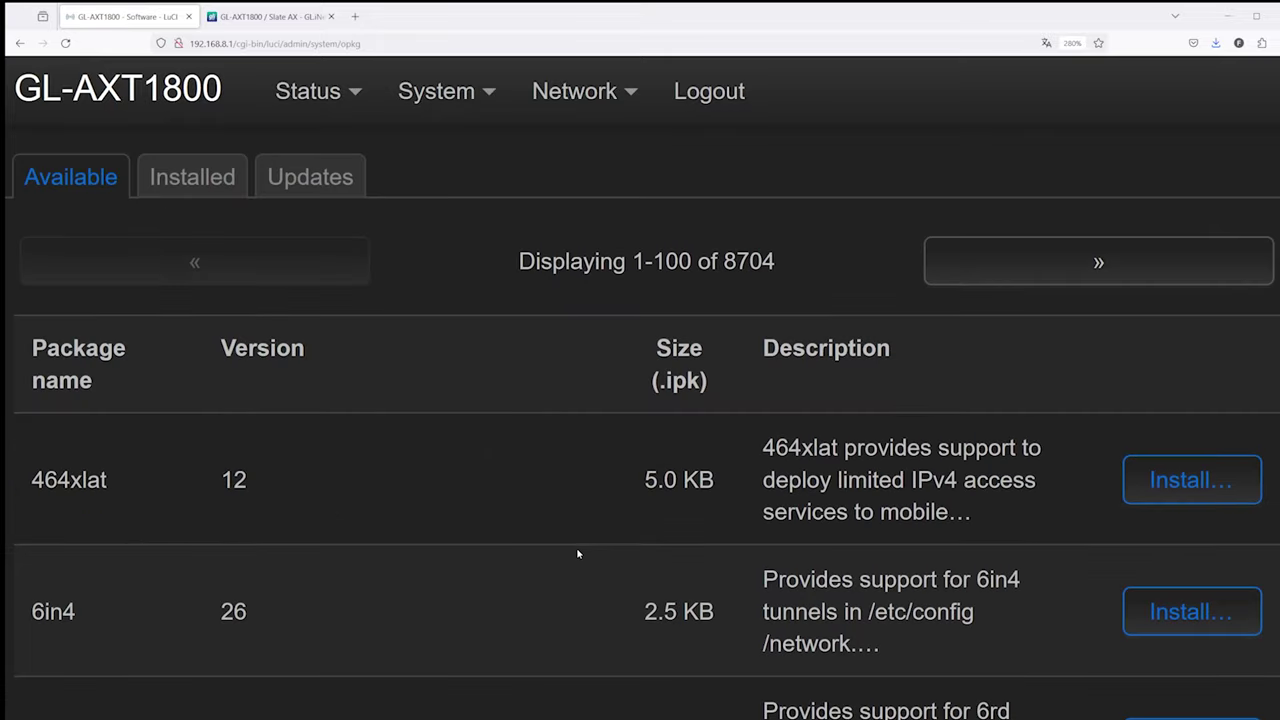
pyautogui.scroll(3, 412, 450)
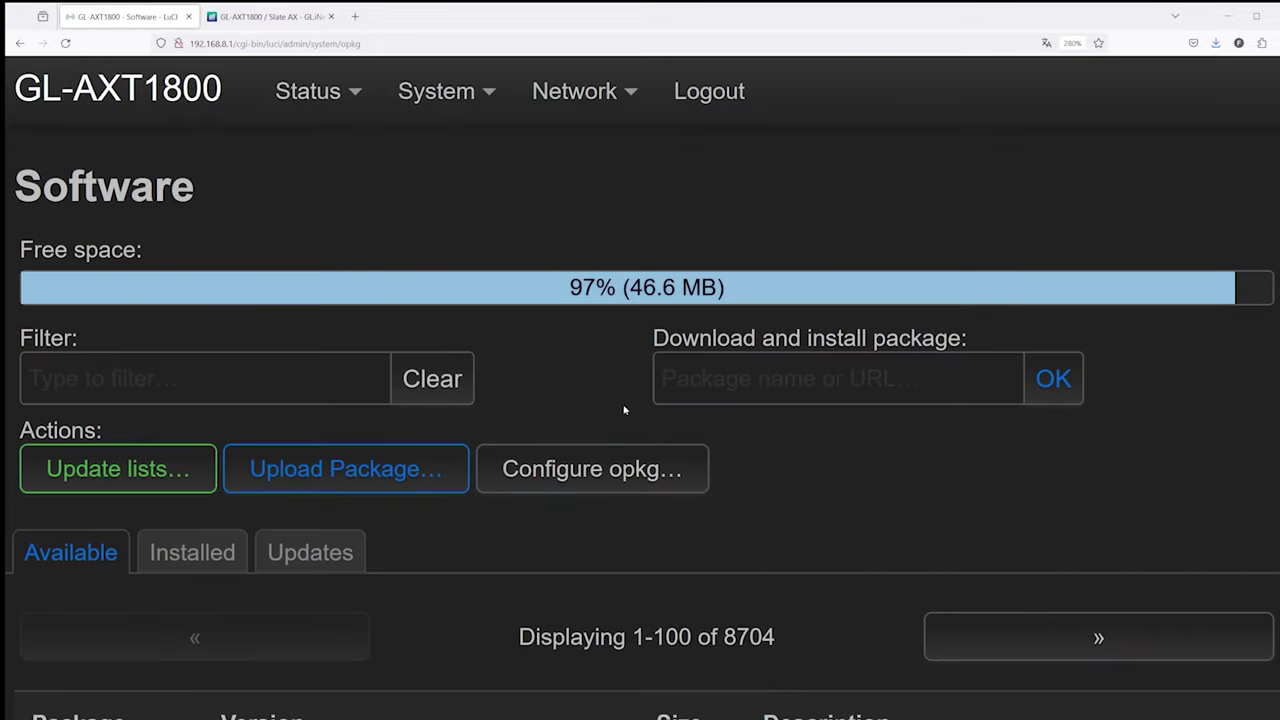
pyautogui.scroll(-3, 579, 480)
pyautogui.scroll(3, 577, 534)
pyautogui.click(310, 386)
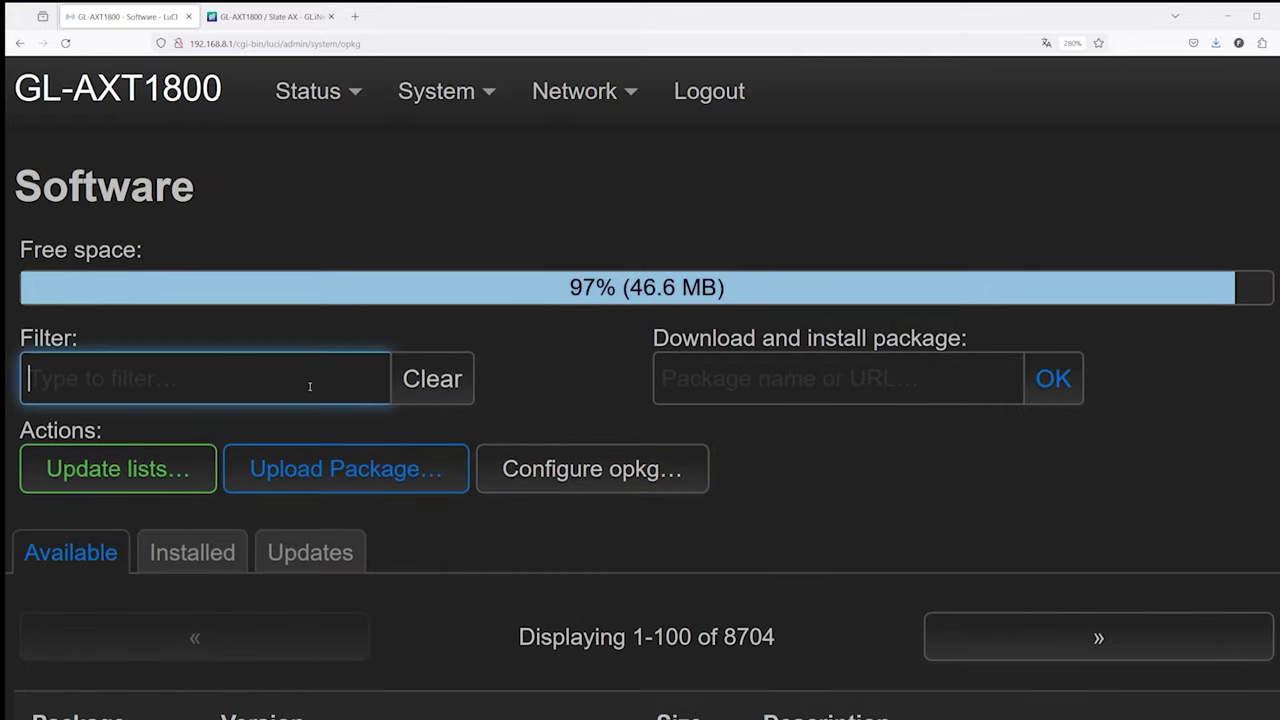
pyautogui.write('ssh')
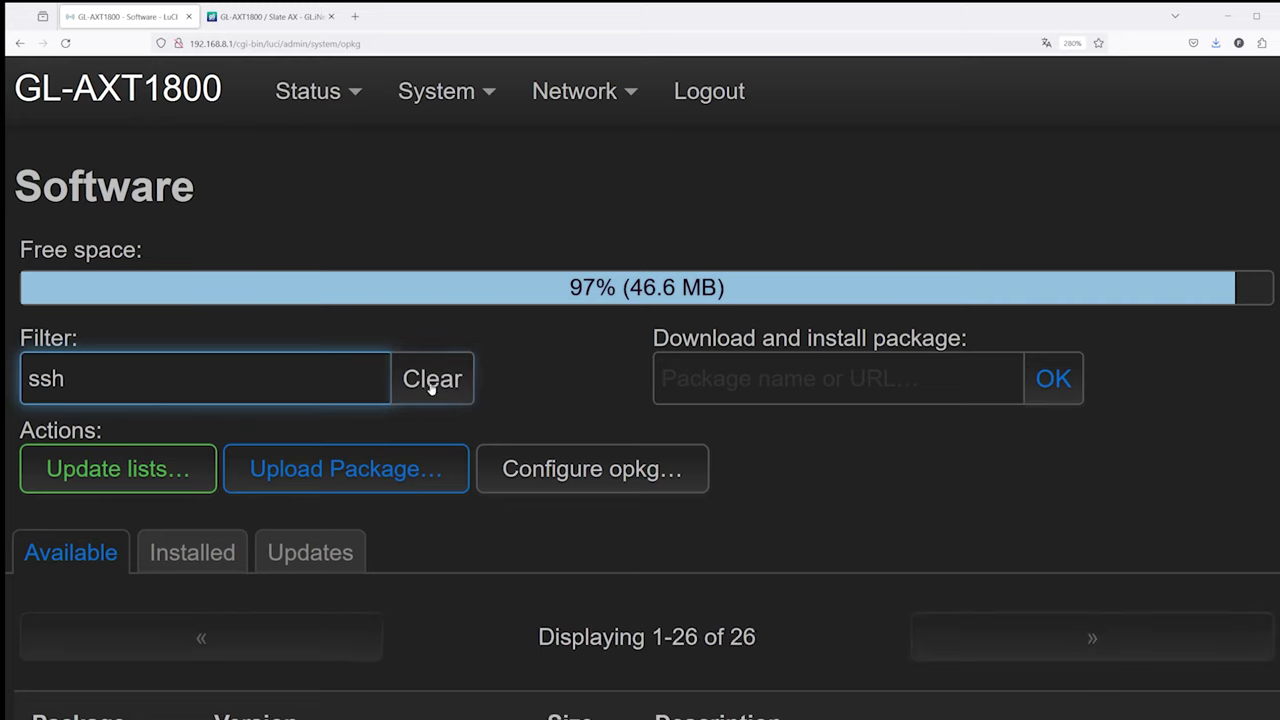
pyautogui.scroll(-5, 556, 546)
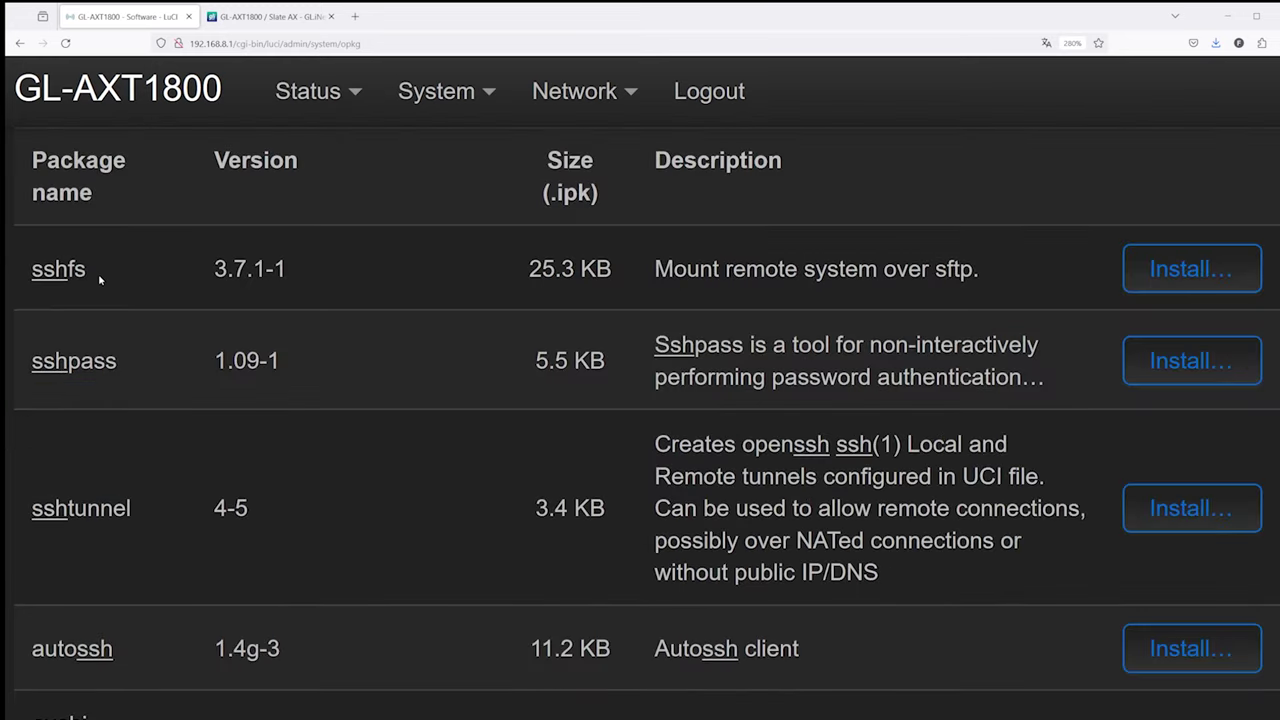
pyautogui.scroll(-3, 97, 289)
pyautogui.scroll(-2, 150, 365)
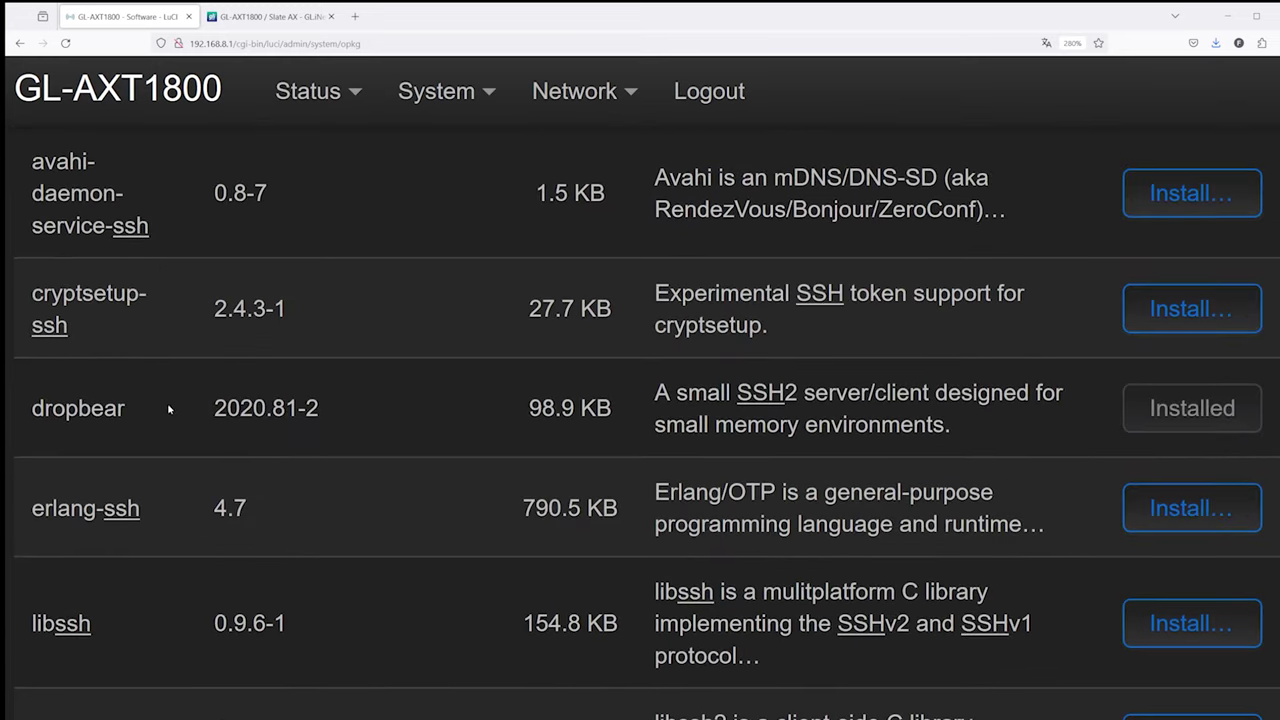
pyautogui.doubleClick(113, 413)
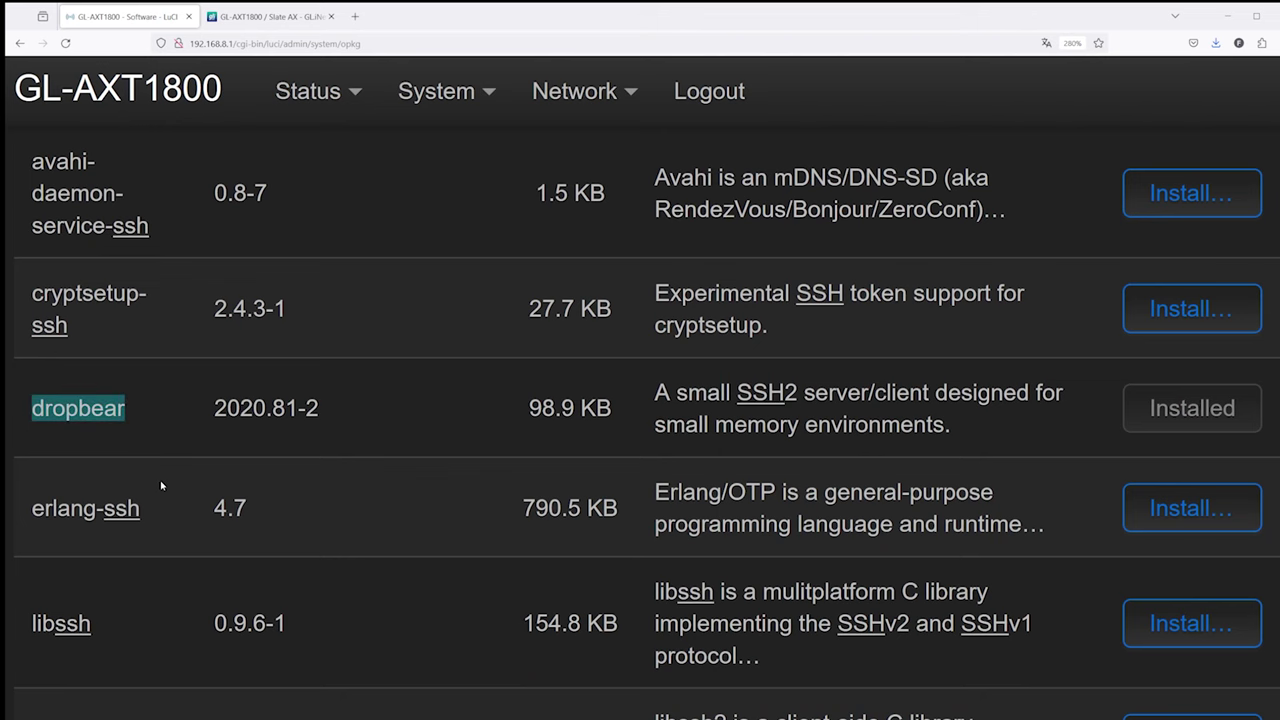
pyautogui.scroll(-2, 189, 427)
pyautogui.scroll(-2, 190, 425)
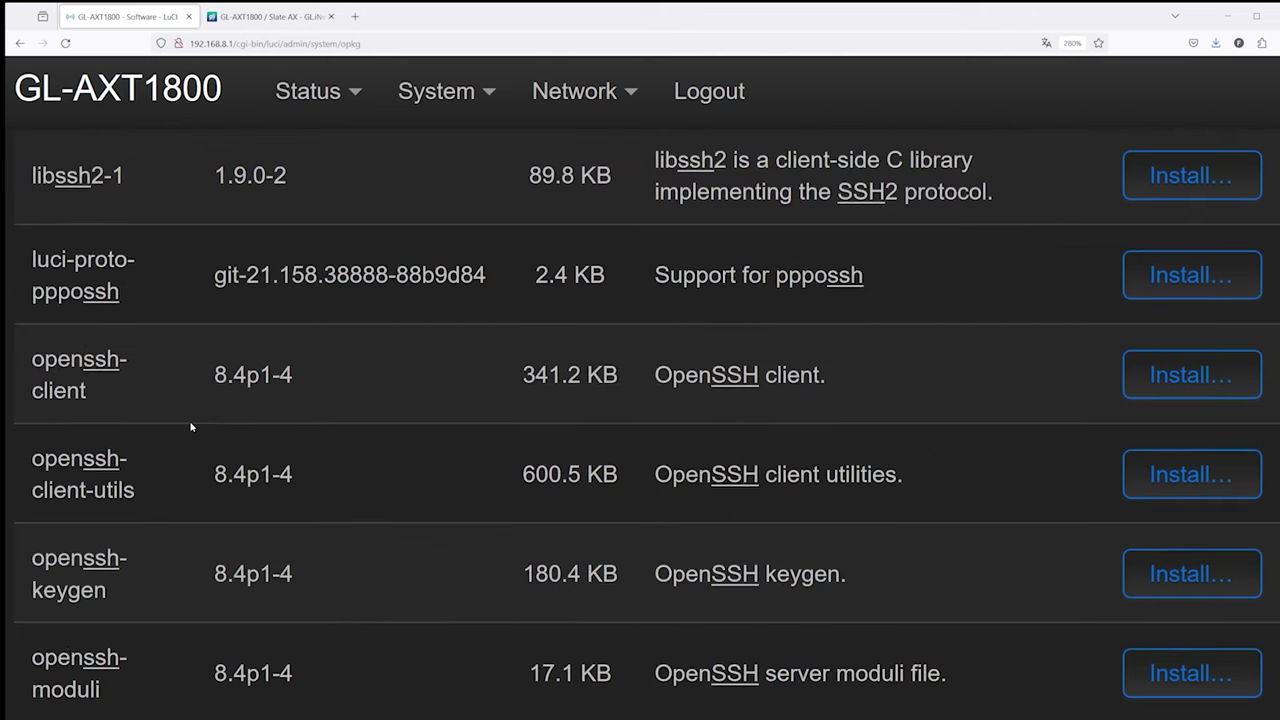
pyautogui.scroll(-3, 190, 425)
pyautogui.scroll(-5, 200, 450)
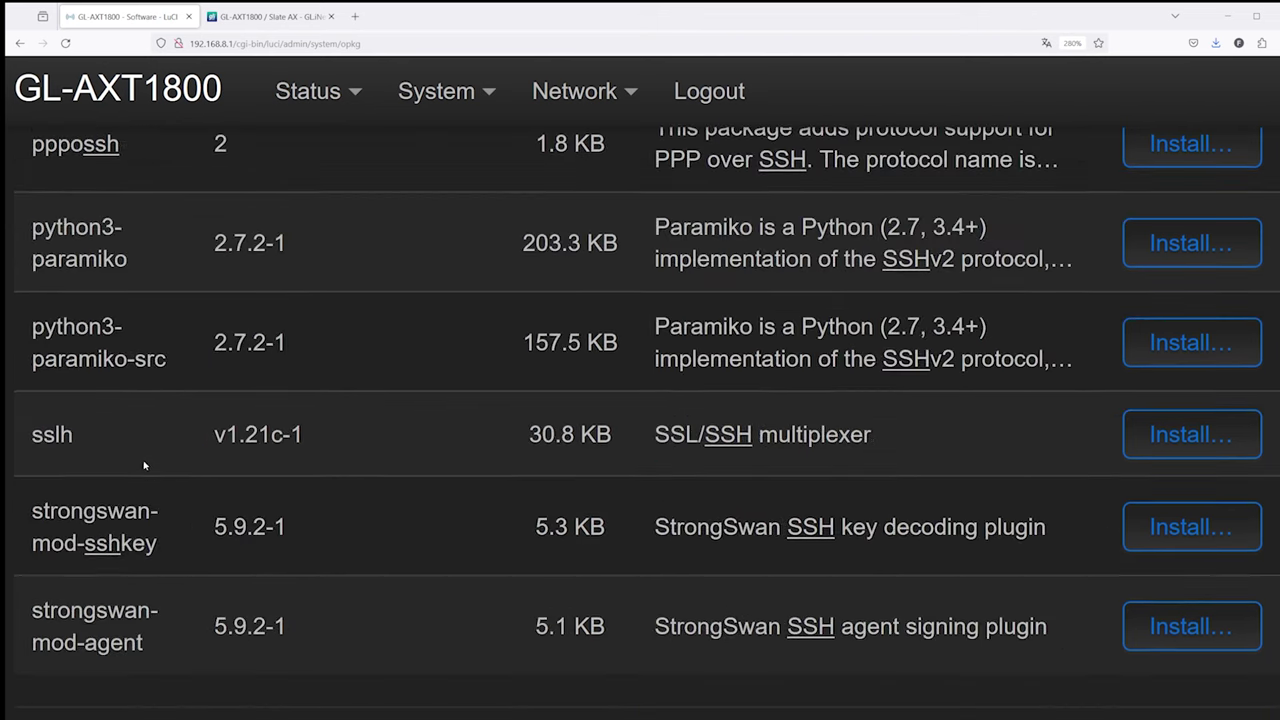
pyautogui.scroll(3, 144, 465)
pyautogui.scroll(3, 144, 465)
pyautogui.scroll(2, 144, 465)
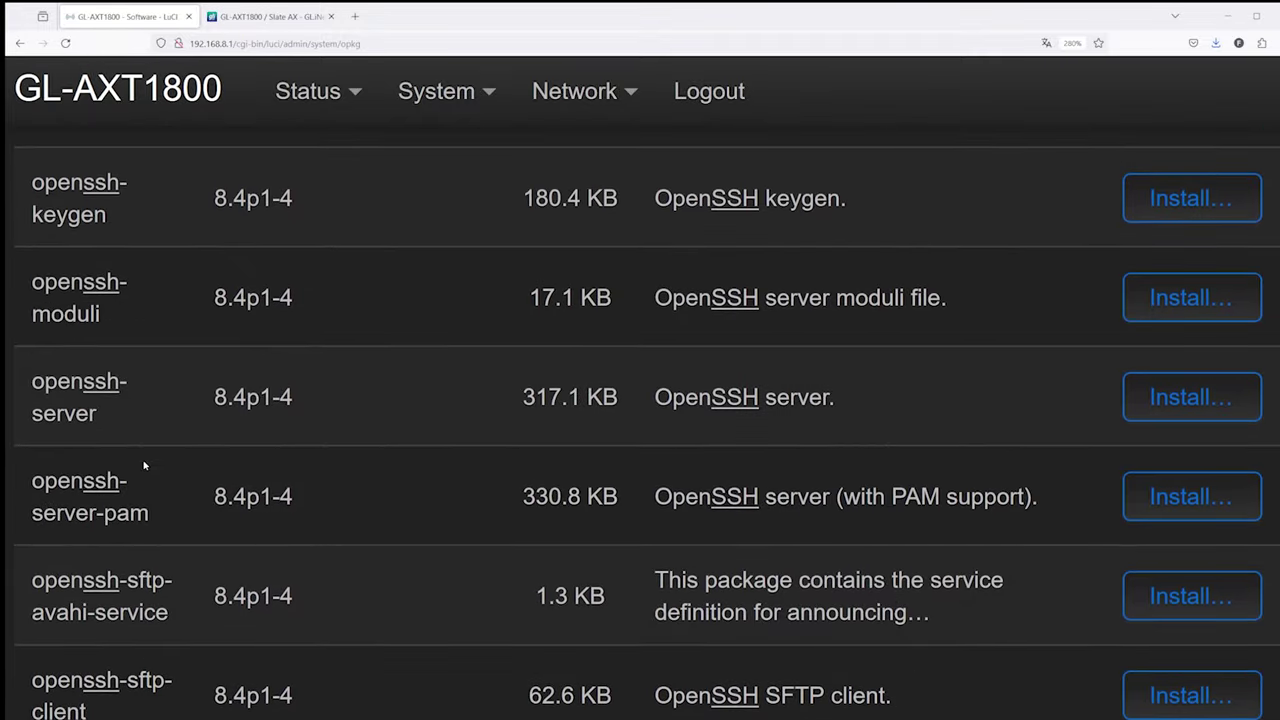
pyautogui.scroll(3, 144, 465)
pyautogui.scroll(4, 144, 465)
pyautogui.scroll(-5, 144, 465)
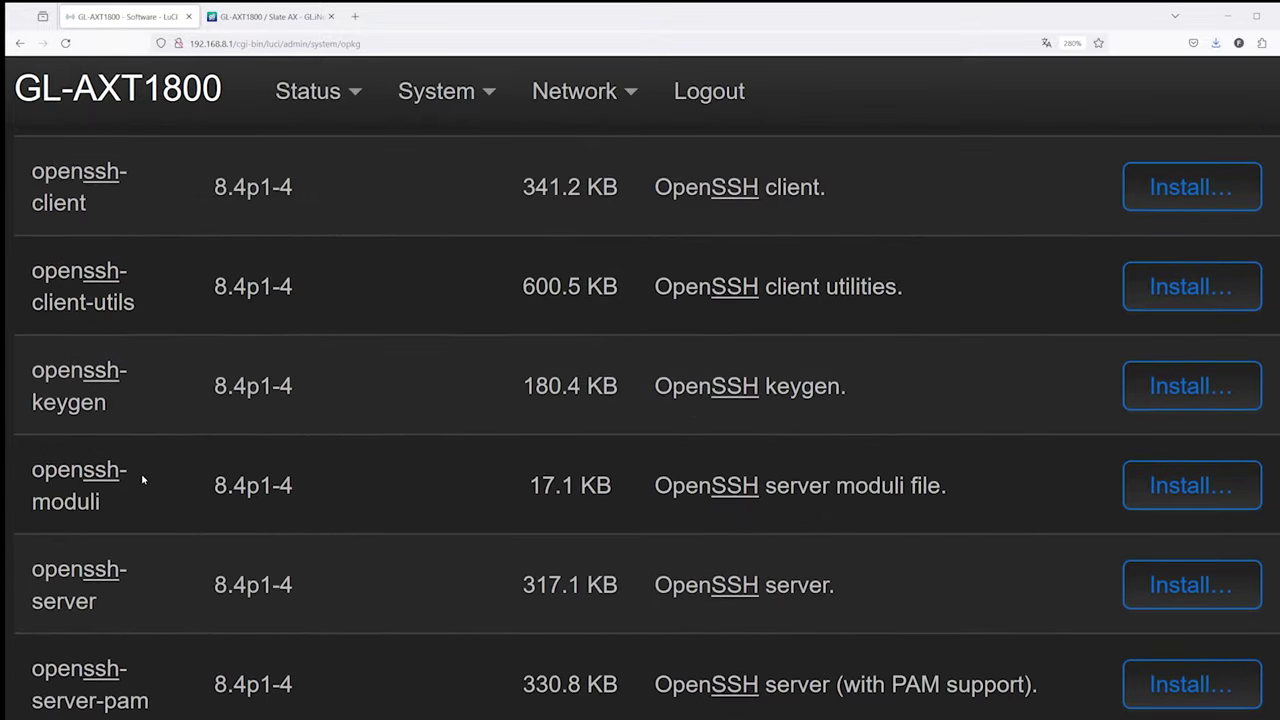
pyautogui.scroll(4, 147, 485)
pyautogui.scroll(4, 150, 485)
pyautogui.scroll(1, 150, 485)
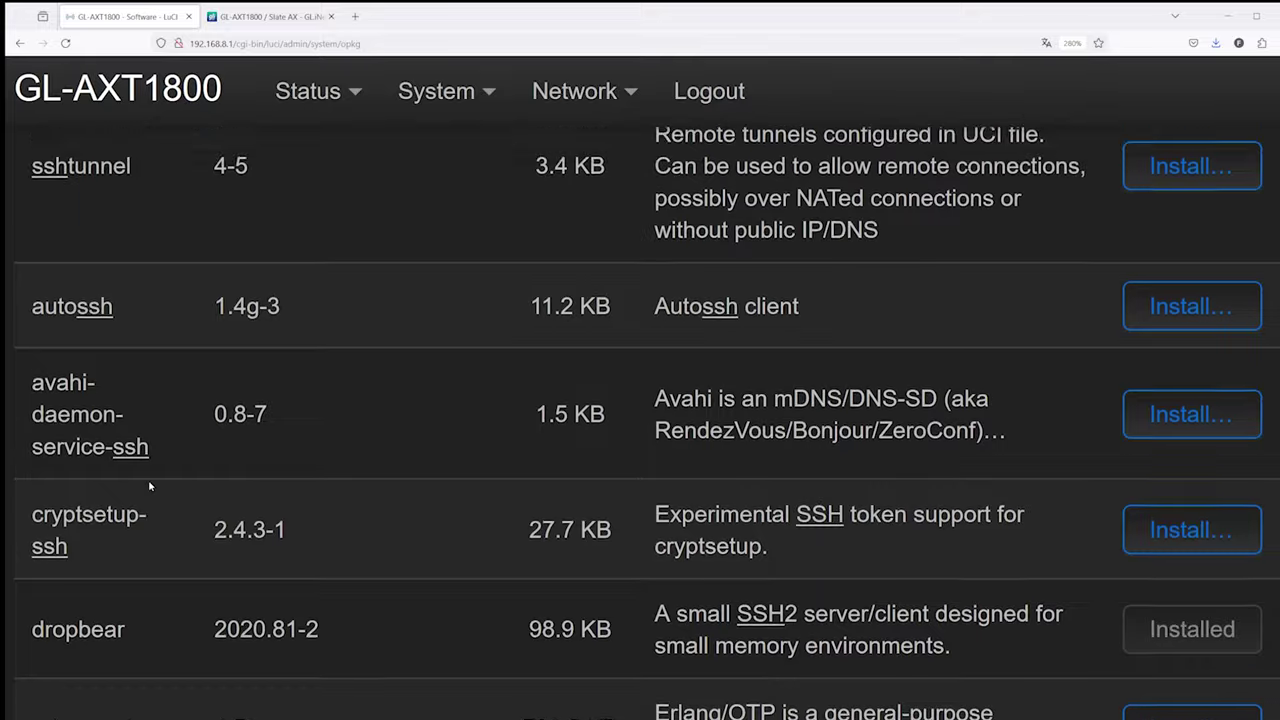
pyautogui.scroll(5, 150, 485)
pyautogui.scroll(-3, 169, 520)
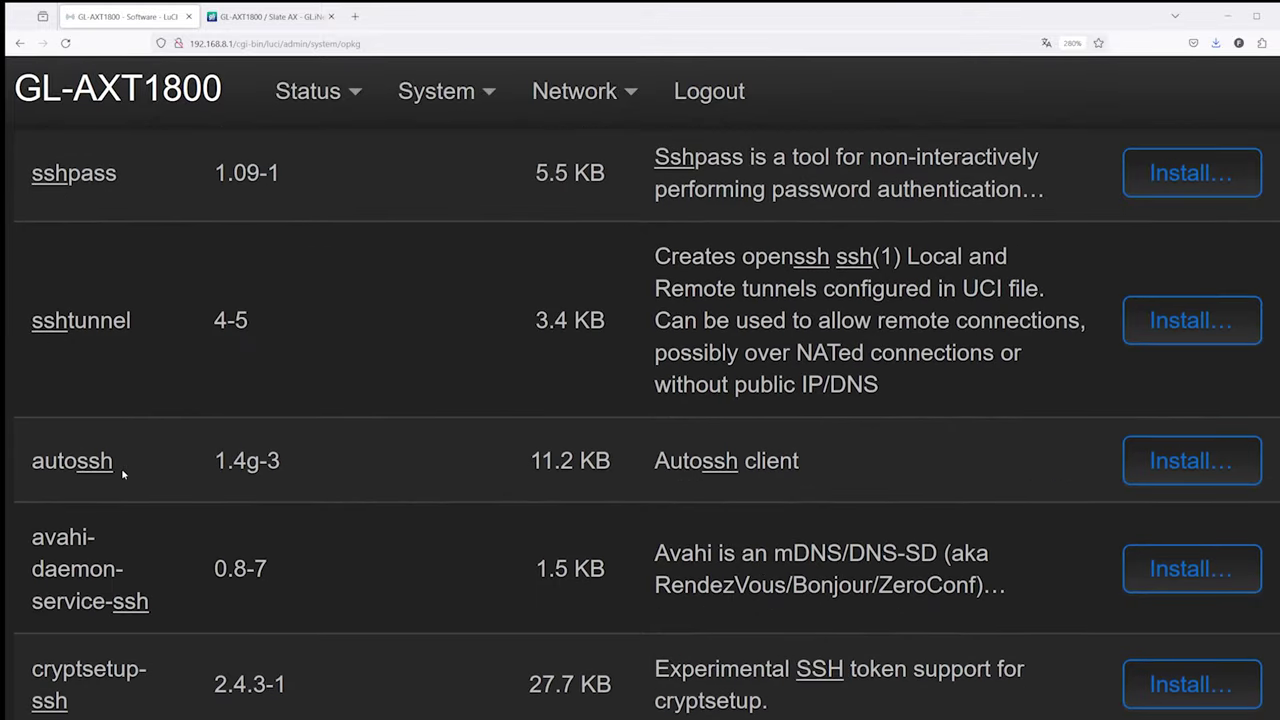
pyautogui.doubleClick(33, 460)
pyautogui.scroll(-3, 160, 553)
pyautogui.scroll(-4, 150, 527)
pyautogui.scroll(-1, 165, 532)
pyautogui.scroll(-2, 162, 536)
pyautogui.scroll(-1, 159, 540)
pyautogui.scroll(-5, 158, 535)
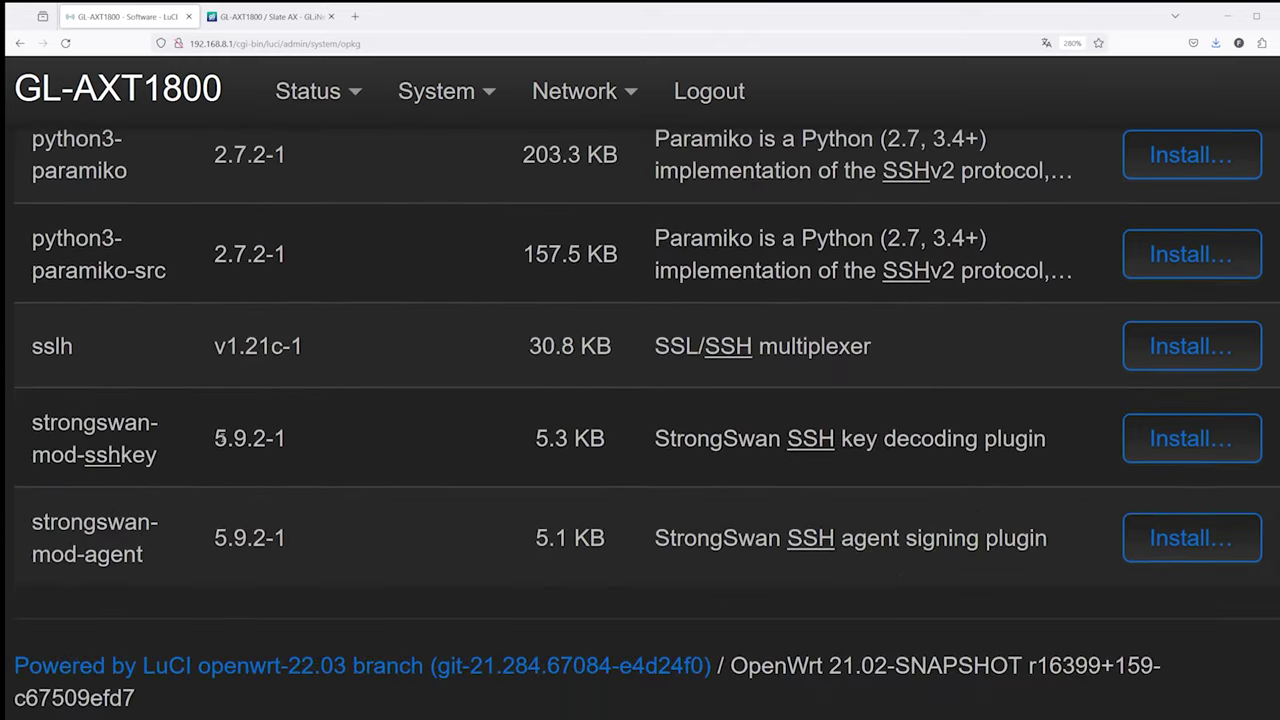
pyautogui.scroll(5, 400, 517)
pyautogui.scroll(6, 366, 520)
pyautogui.scroll(4, 365, 519)
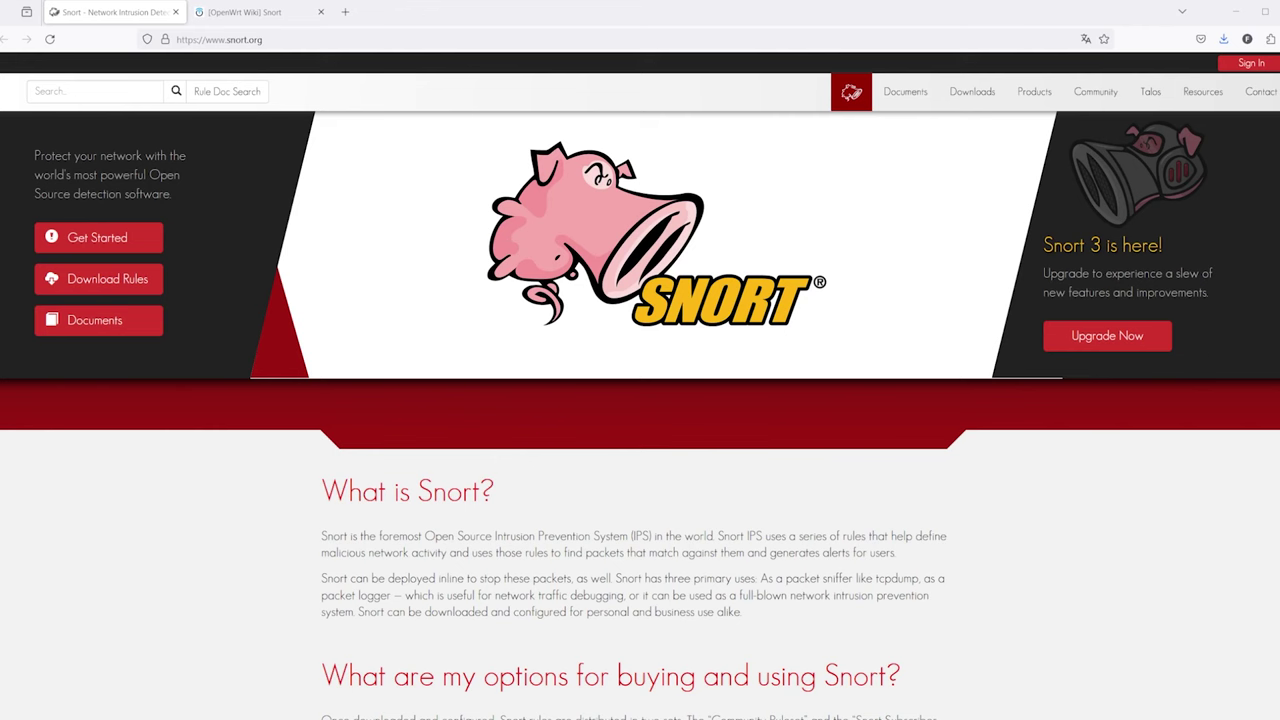
pyautogui.scroll(-3, 640, 415)
pyautogui.scroll(-3, 640, 415)
pyautogui.scroll(-3, 640, 415)
pyautogui.scroll(-2, 640, 415)
pyautogui.scroll(4, 640, 415)
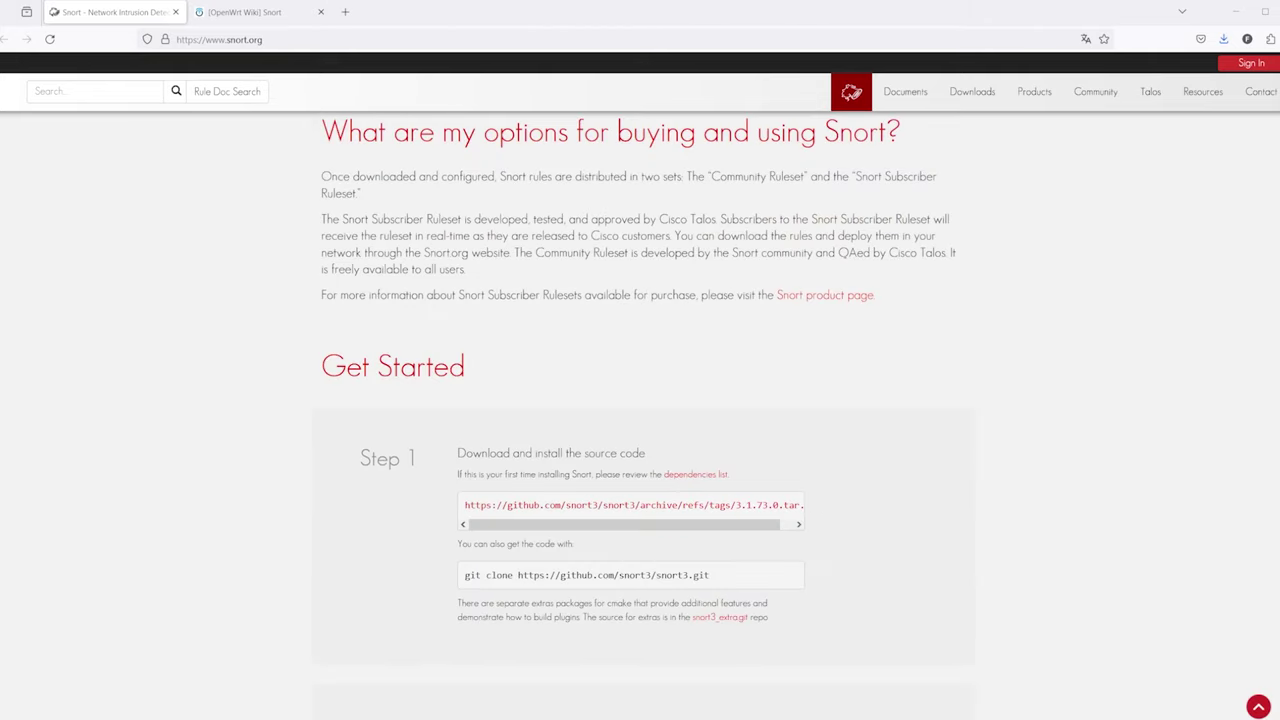
pyautogui.scroll(4, 546, 422)
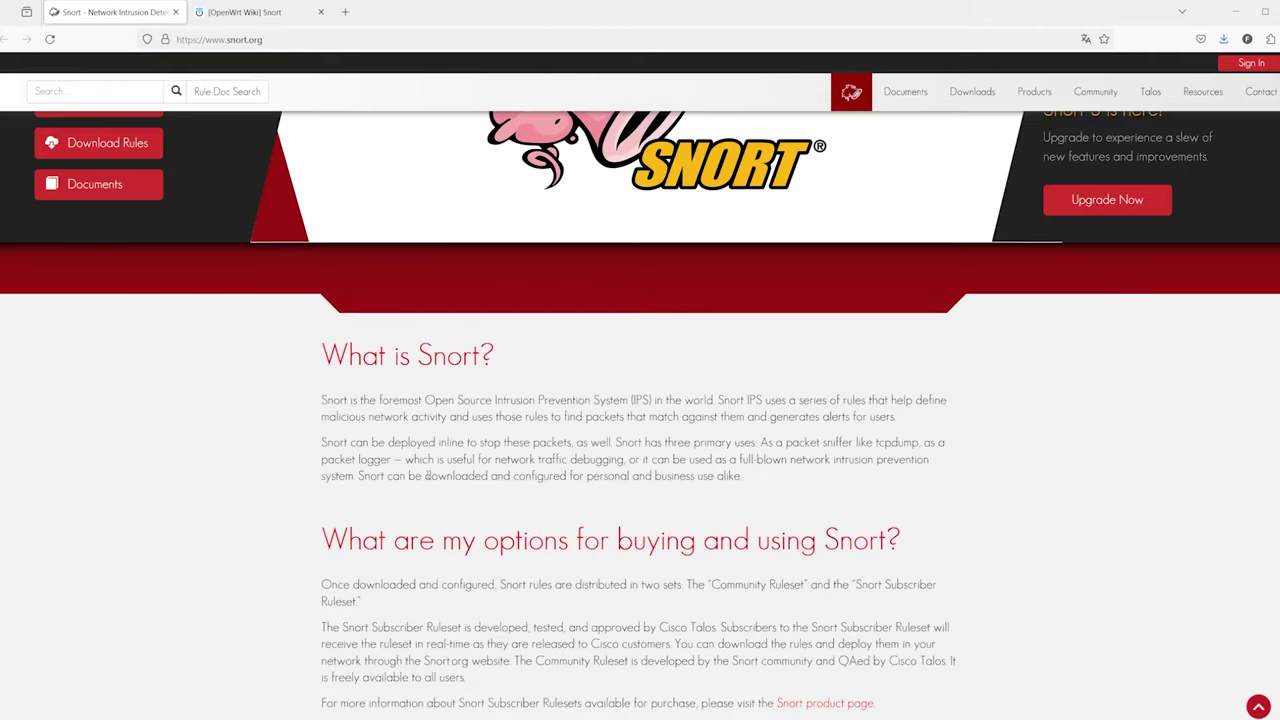
pyautogui.moveTo(314, 357); pyautogui.dragTo(766, 477)
pyautogui.click(766, 477)
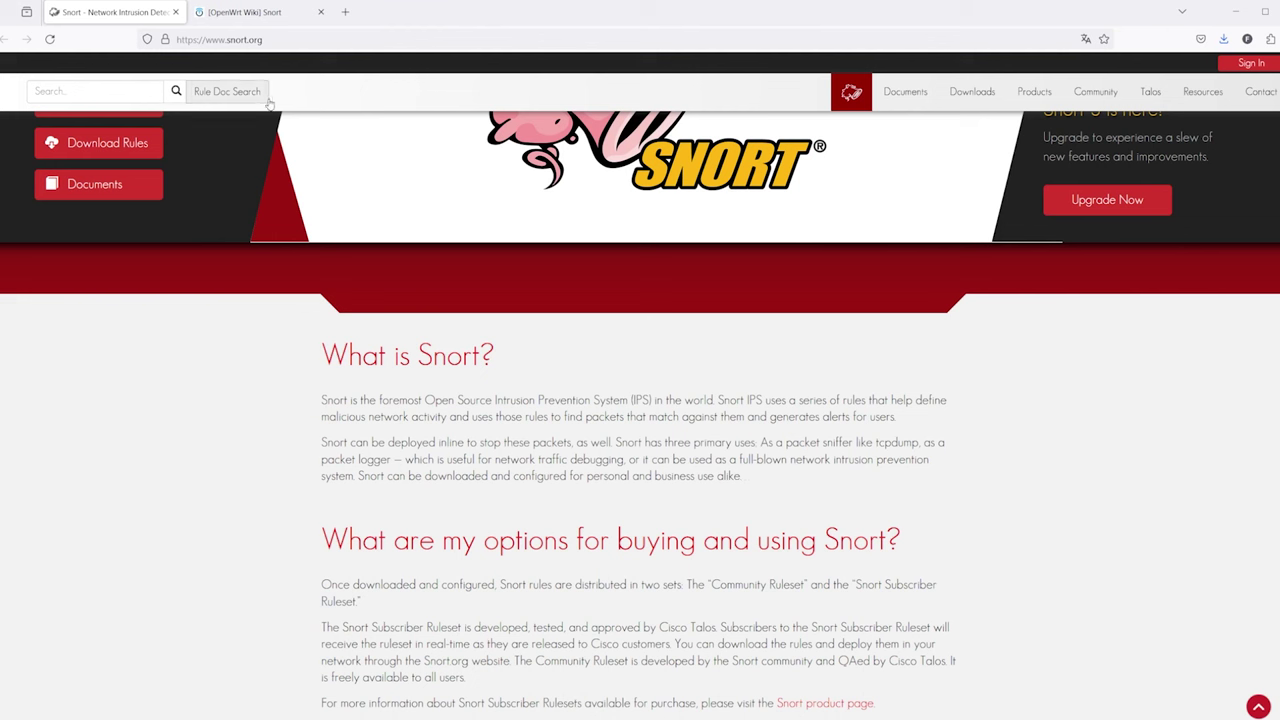
pyautogui.click(284, 22)
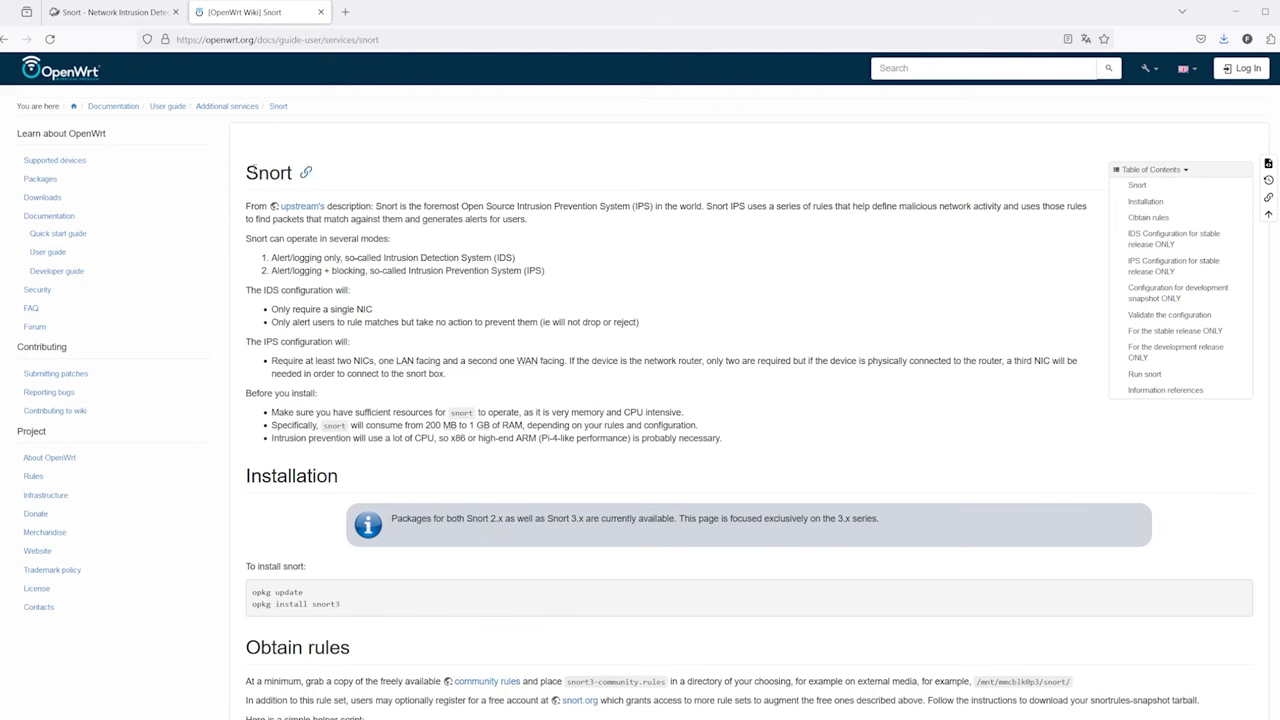
# Read the Snort wiki intro and highlight the two install commands and the snort3 package name.
pyautogui.moveTo(247, 172); pyautogui.dragTo(292, 173)
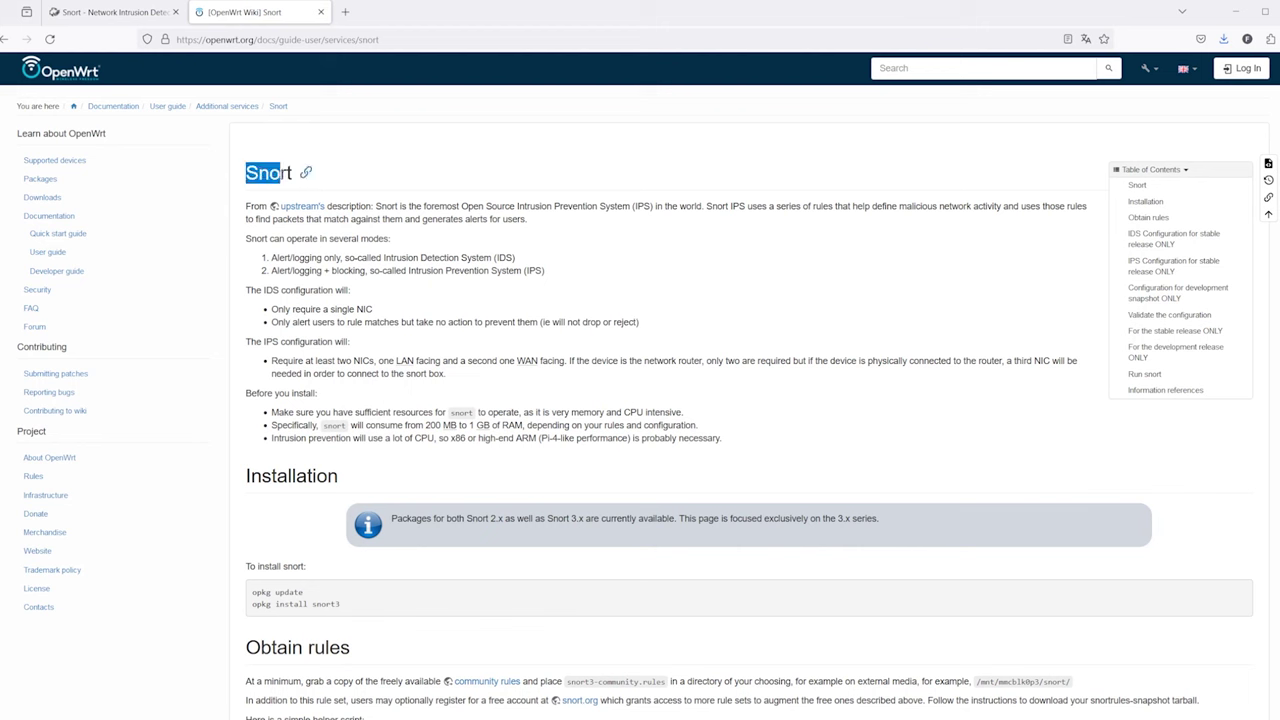
pyautogui.click(339, 255)
pyautogui.moveTo(257, 205); pyautogui.dragTo(458, 345)
pyautogui.click(462, 370)
pyautogui.scroll(-1, 387, 443)
pyautogui.scroll(-4, 387, 443)
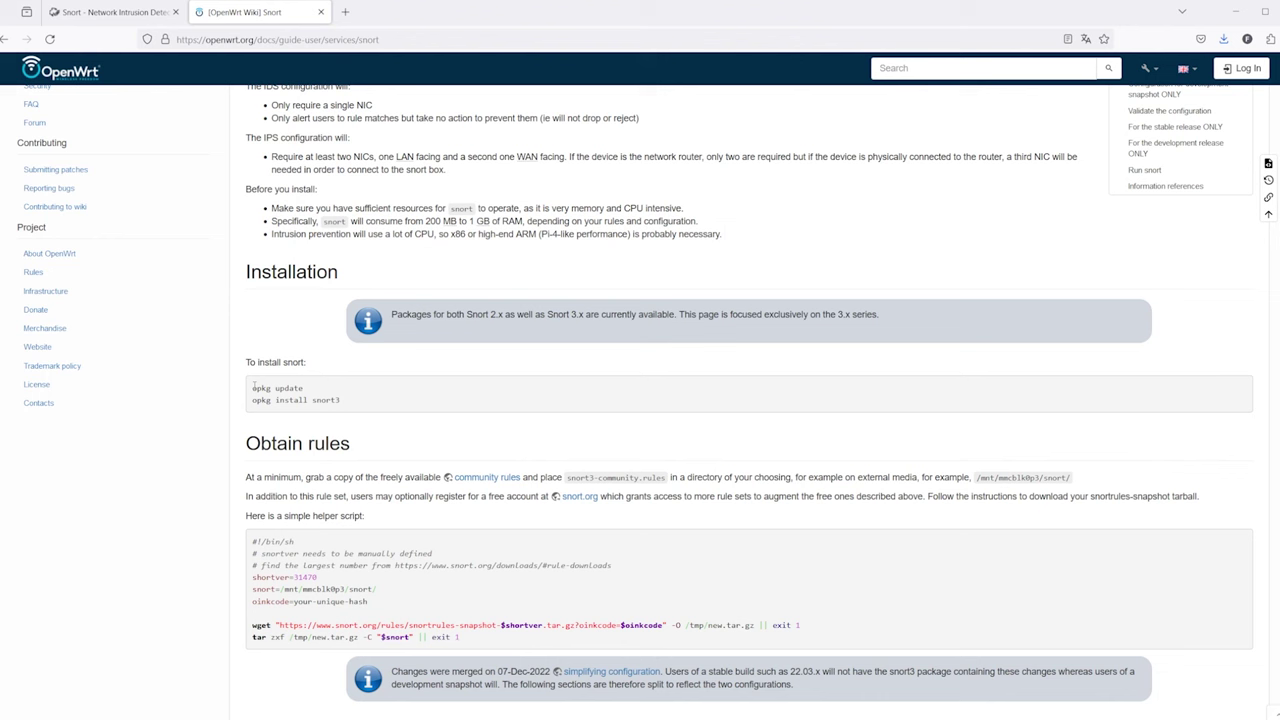
pyautogui.moveTo(254, 386); pyautogui.dragTo(340, 401)
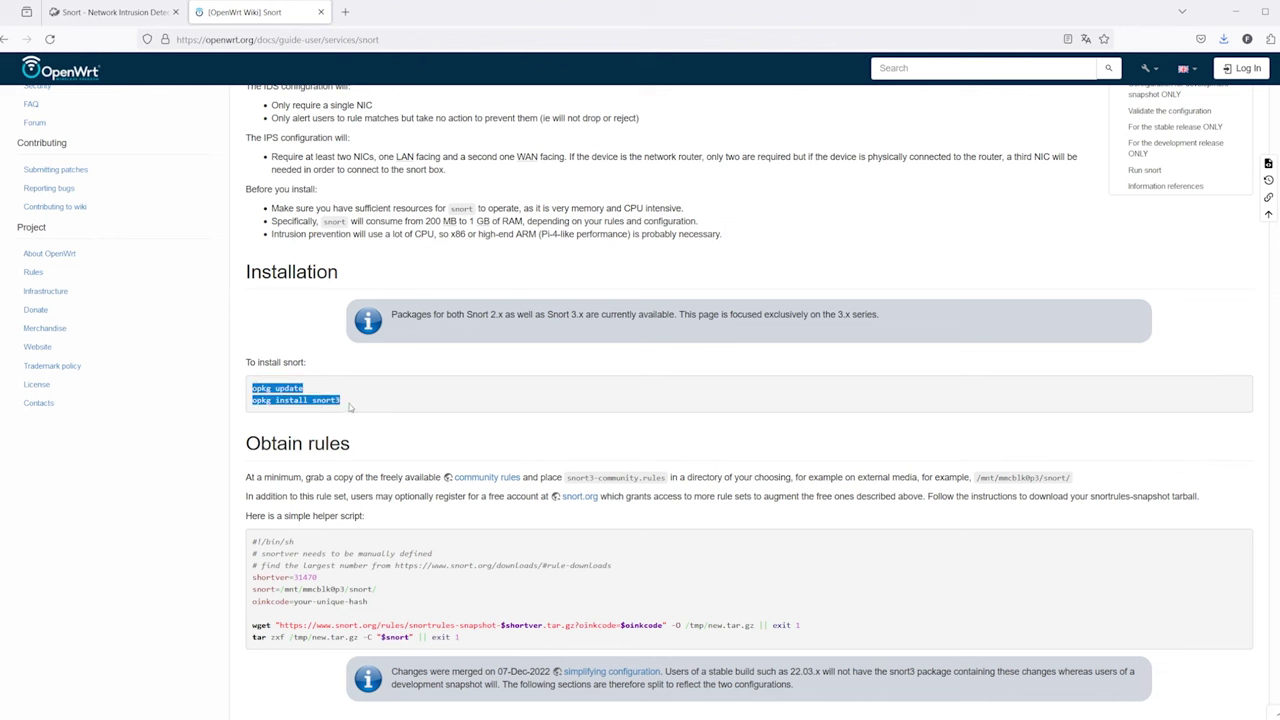
pyautogui.click(350, 408)
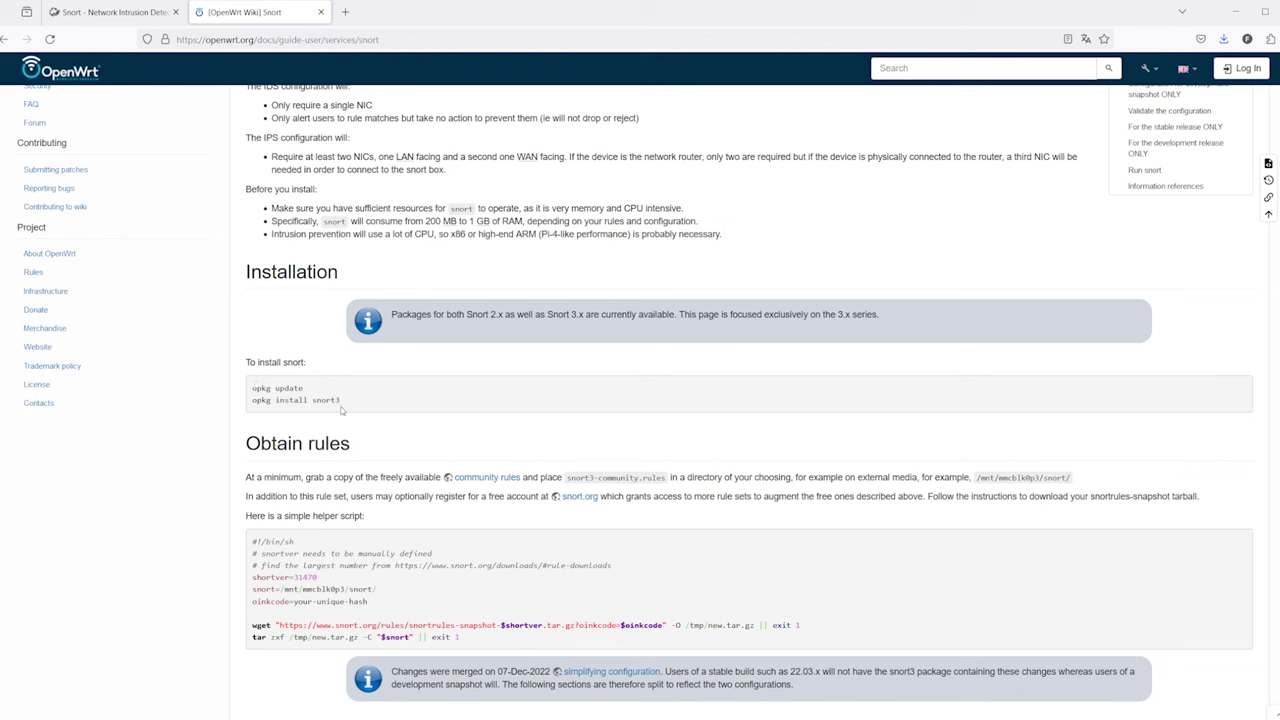
pyautogui.moveTo(313, 399); pyautogui.dragTo(346, 399)
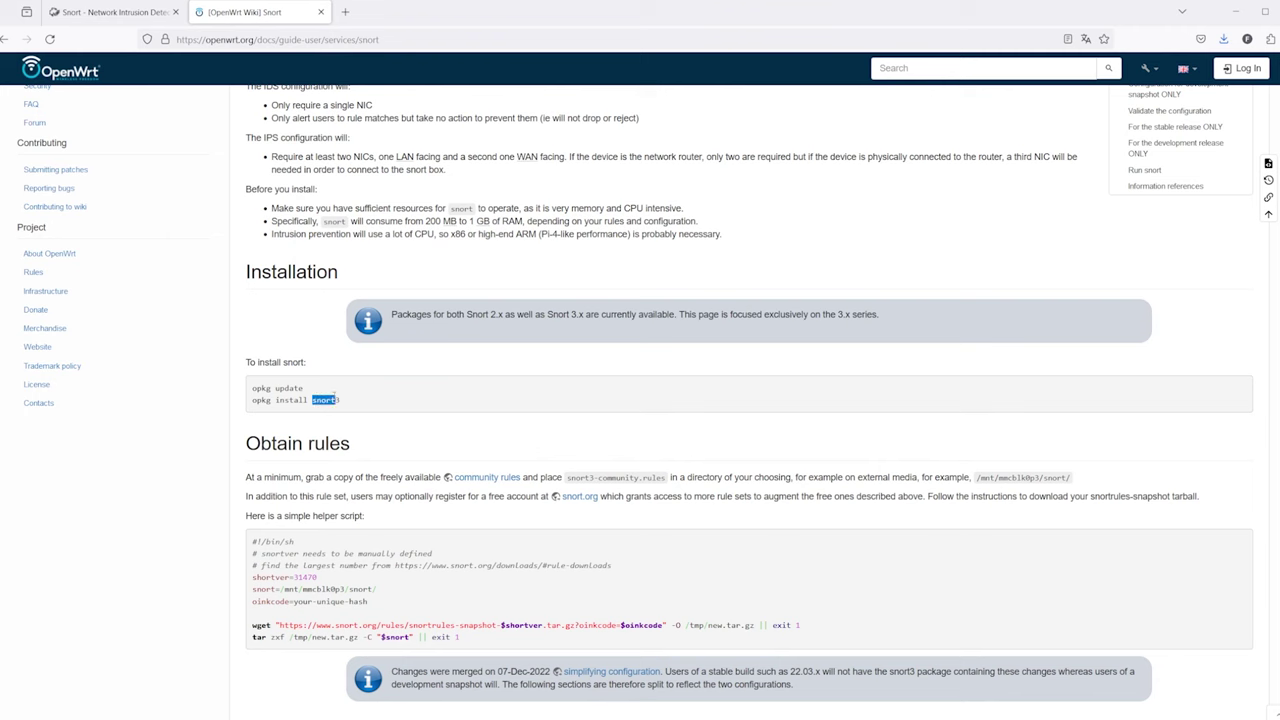
pyautogui.click(376, 416)
# Scroll to the rules setup and highlight the rules folder ending RULE_PATH.
pyautogui.scroll(2, 339, 384)
pyautogui.scroll(-3, 449, 397)
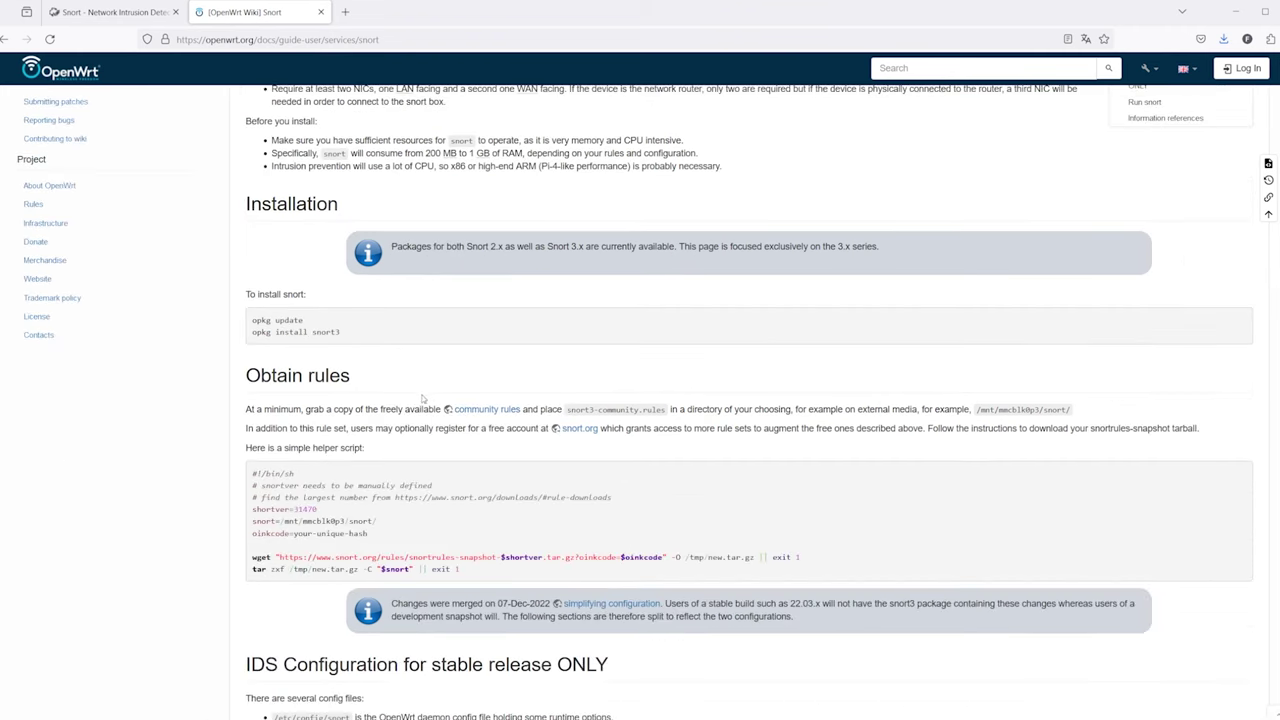
pyautogui.scroll(-2, 403, 401)
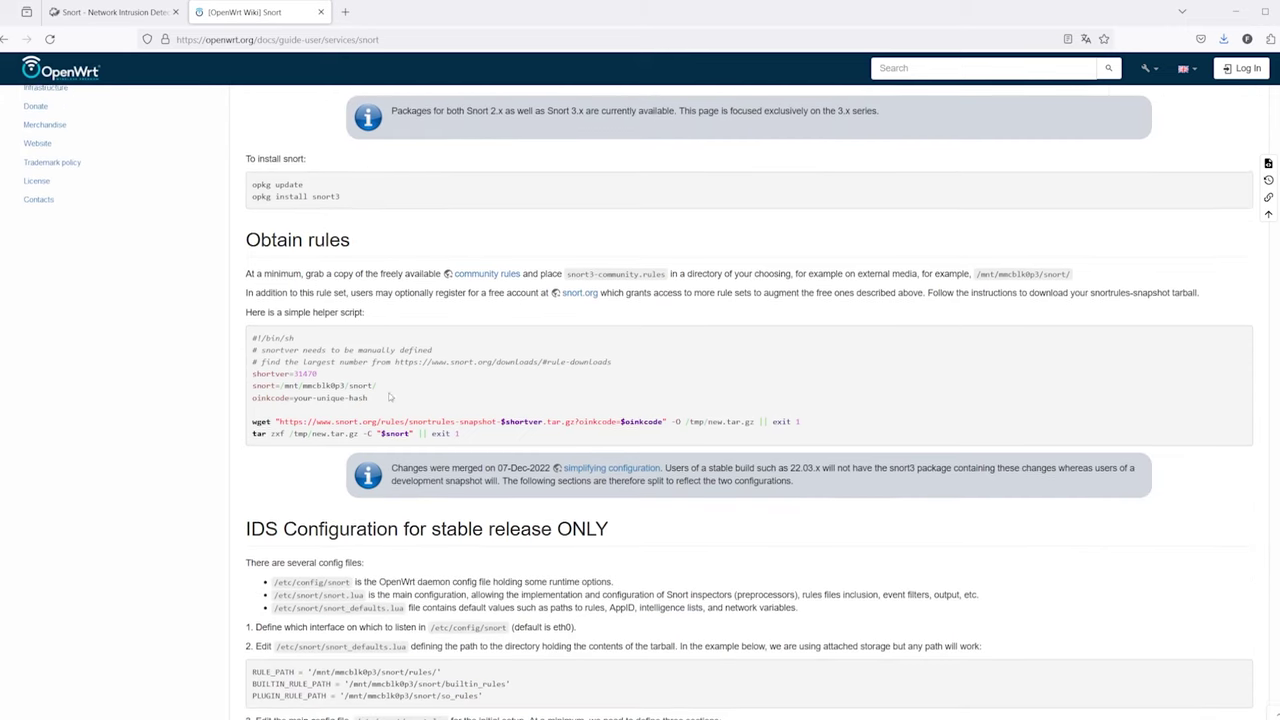
pyautogui.scroll(-1, 357, 350)
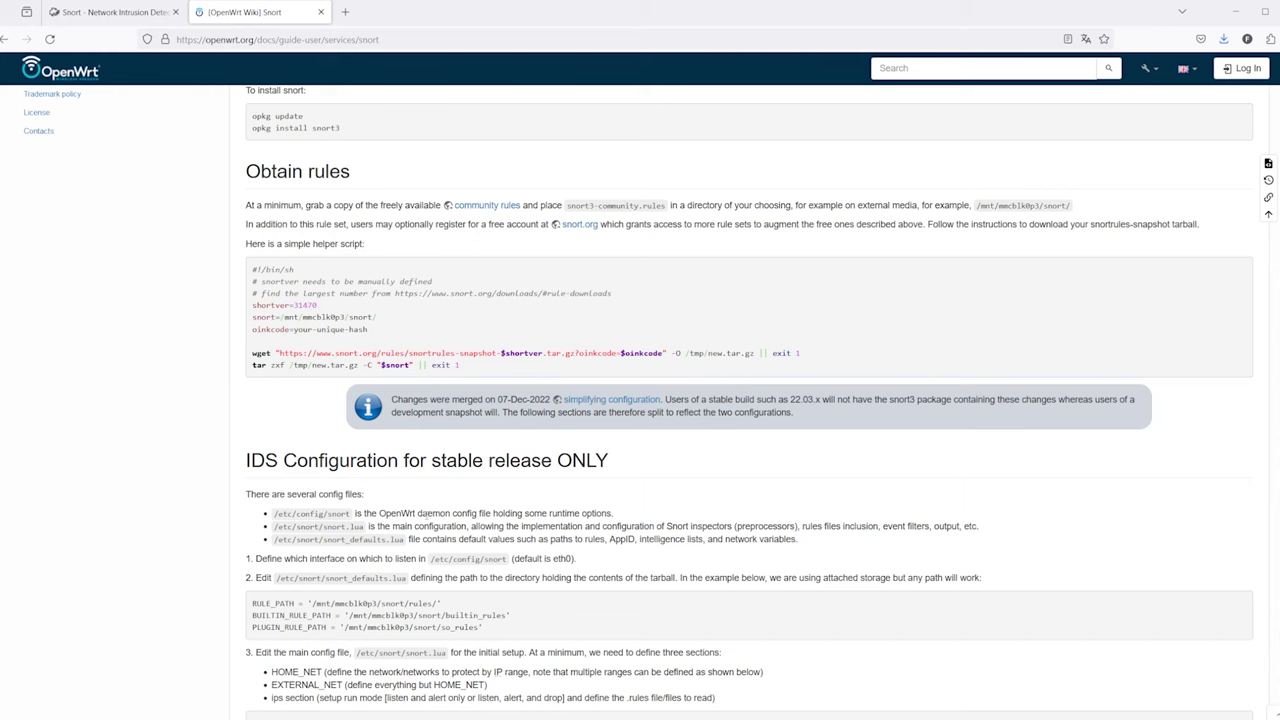
pyautogui.scroll(-1, 309, 527)
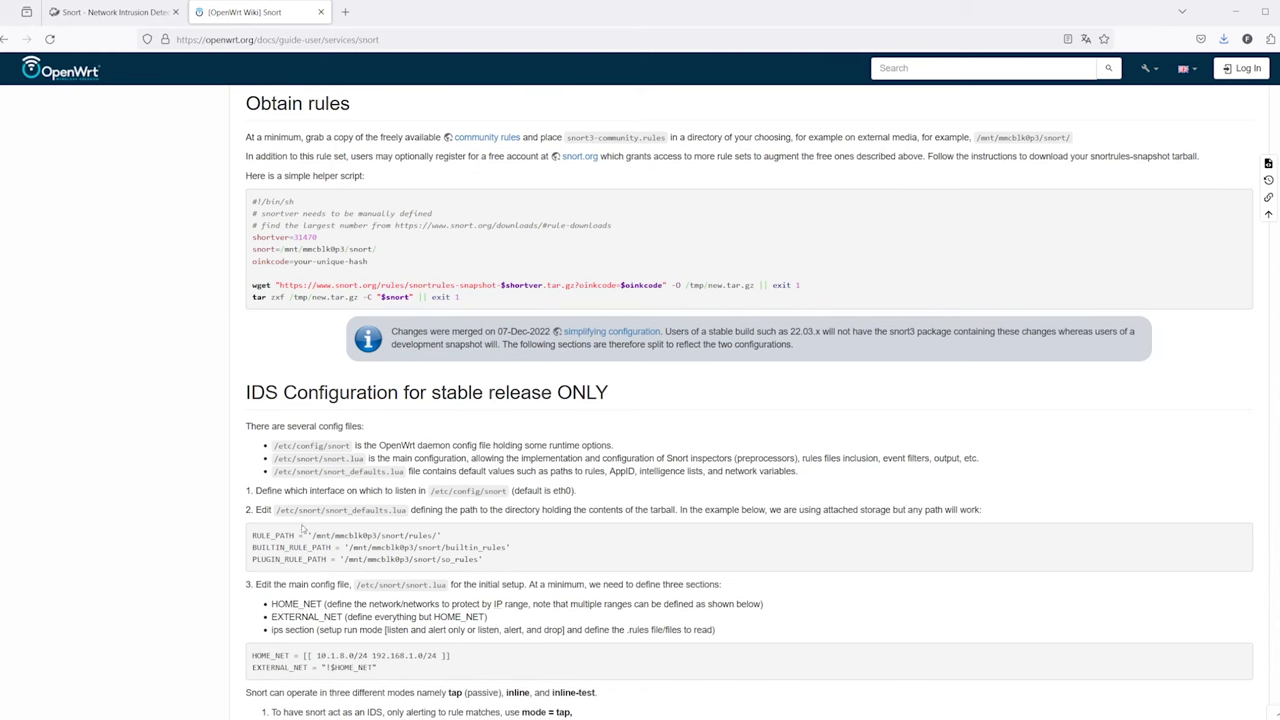
pyautogui.moveTo(405, 535); pyautogui.dragTo(496, 563)
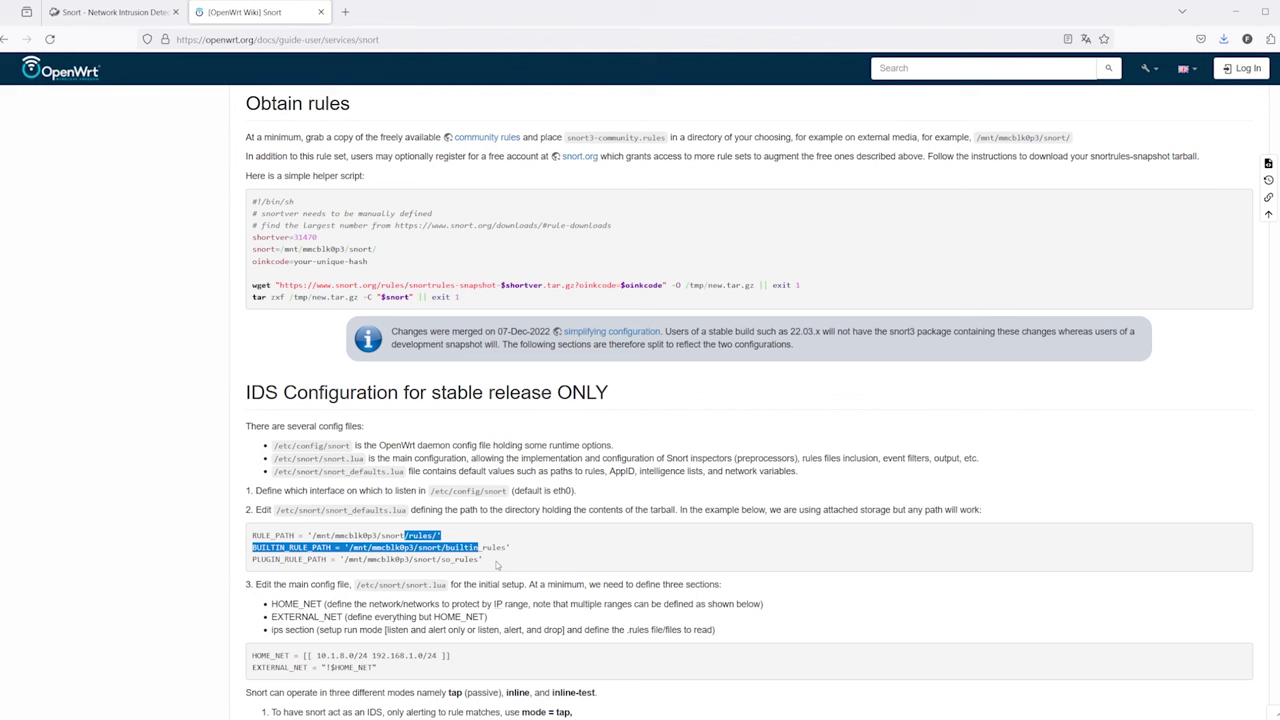
pyautogui.moveTo(408, 535); pyautogui.dragTo(441, 536)
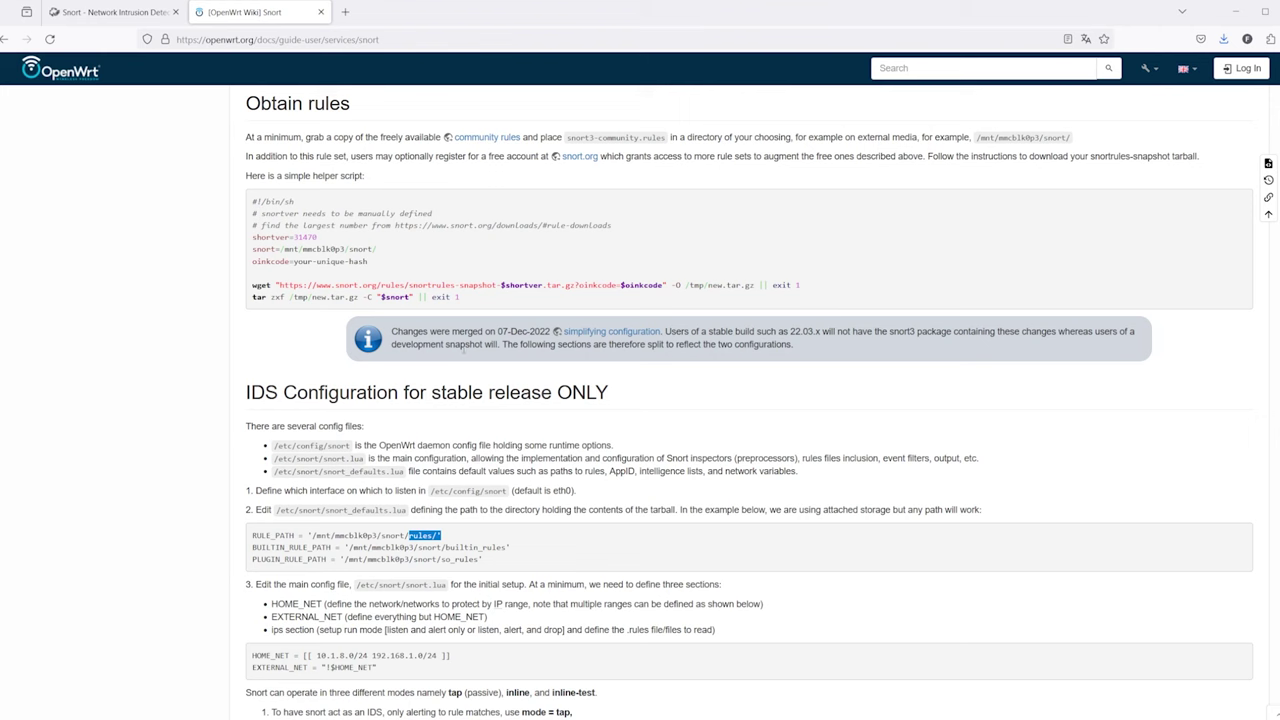
# Scroll through the IDS configuration and back up, highlighting 'snort' in the resources note.
pyautogui.scroll(-5, 530, 505)
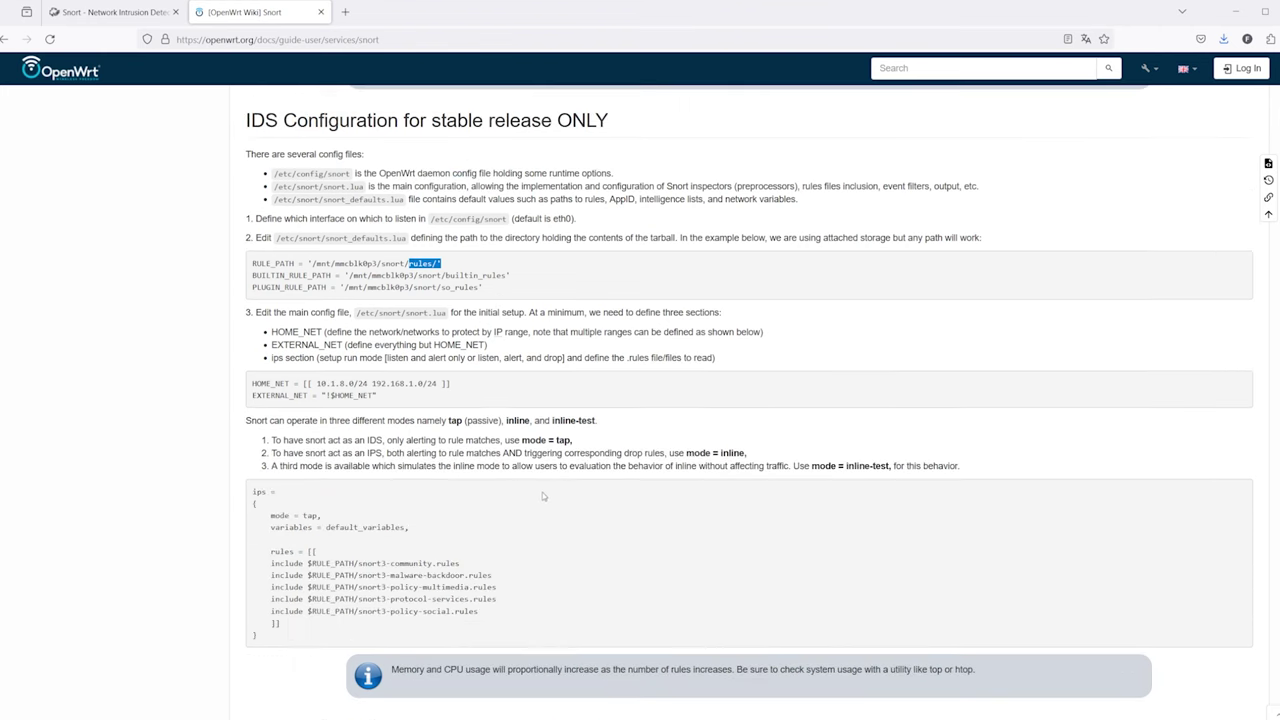
pyautogui.scroll(-2, 530, 505)
pyautogui.scroll(-3, 535, 520)
pyautogui.scroll(-2, 540, 529)
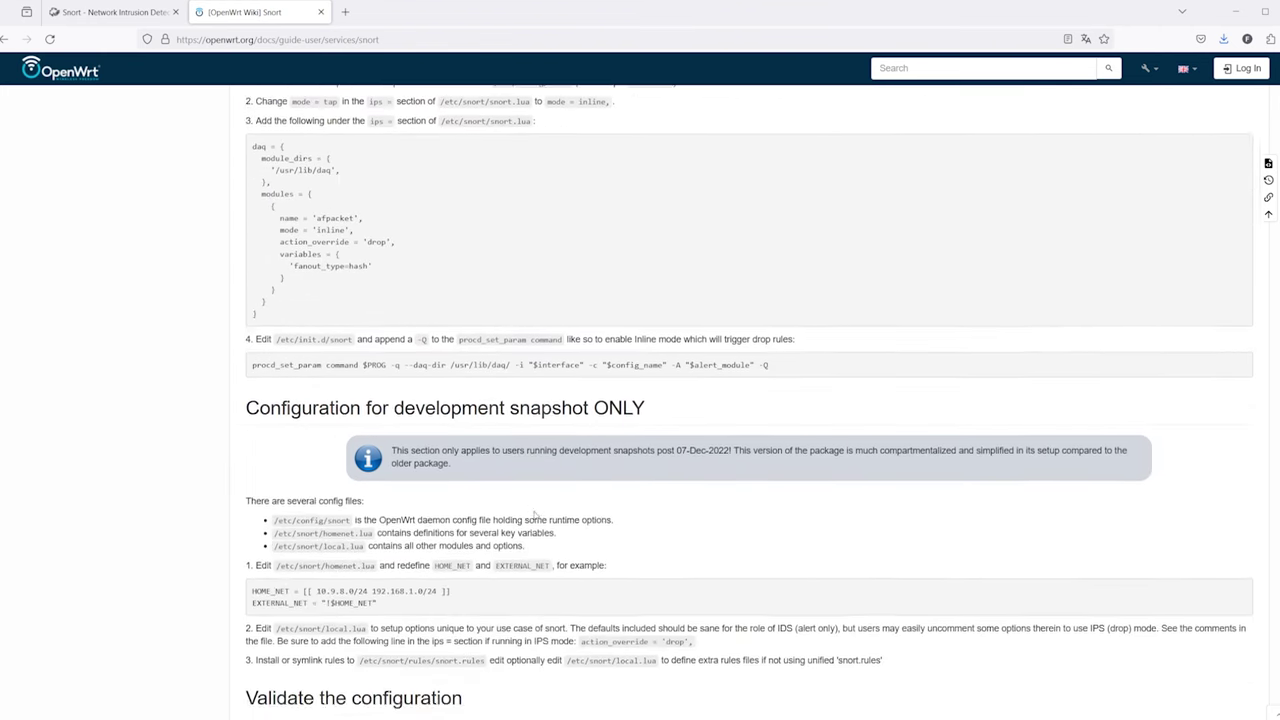
pyautogui.scroll(-4, 549, 480)
pyautogui.scroll(-4, 528, 471)
pyautogui.scroll(10, 506, 462)
pyautogui.scroll(8, 506, 462)
pyautogui.scroll(3, 506, 462)
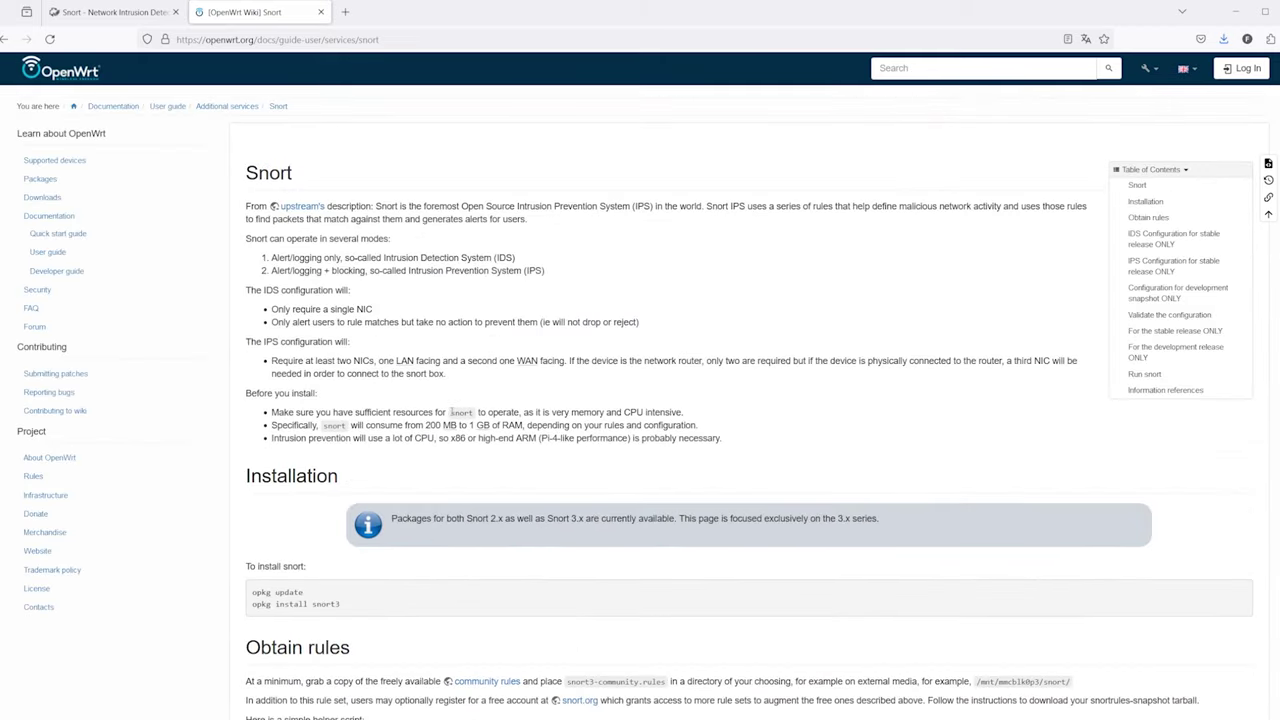
pyautogui.doubleClick(452, 412)
pyautogui.scroll(-3, 475, 392)
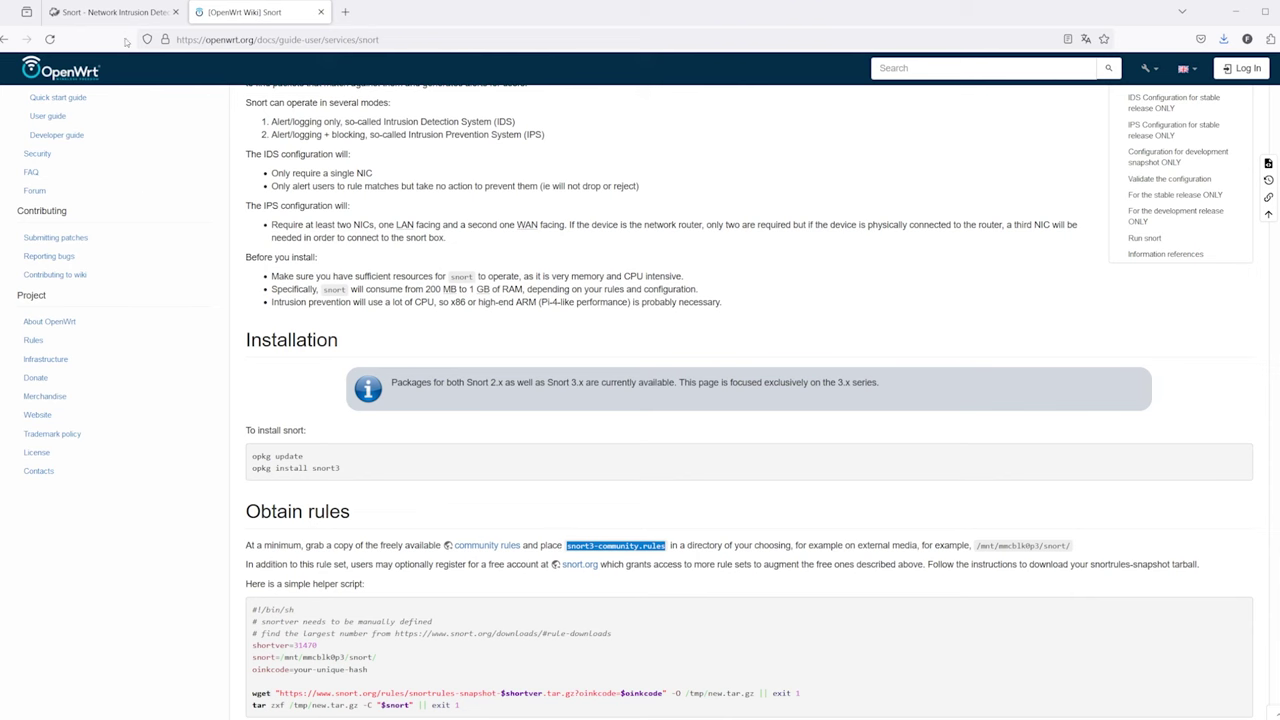
# Switch to the 'Snort - Network Intrusion Detection' tab showing the Snort.org homepage.
pyautogui.click(116, 20)
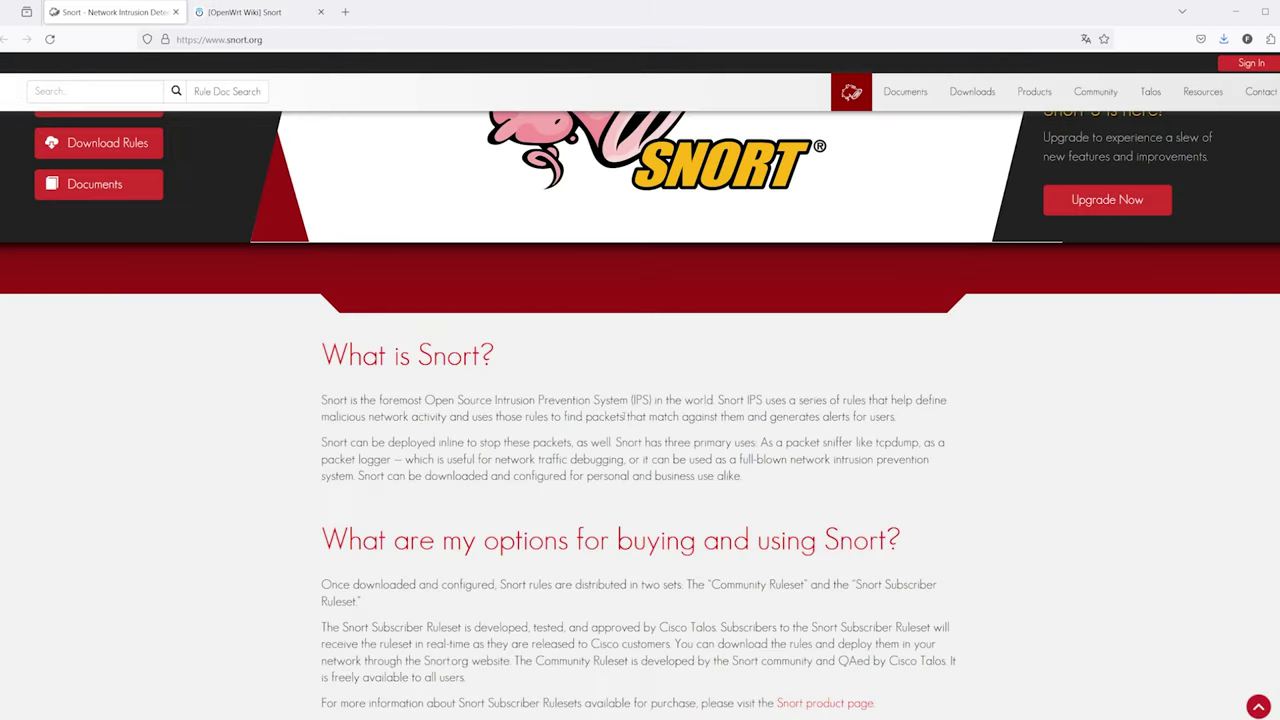